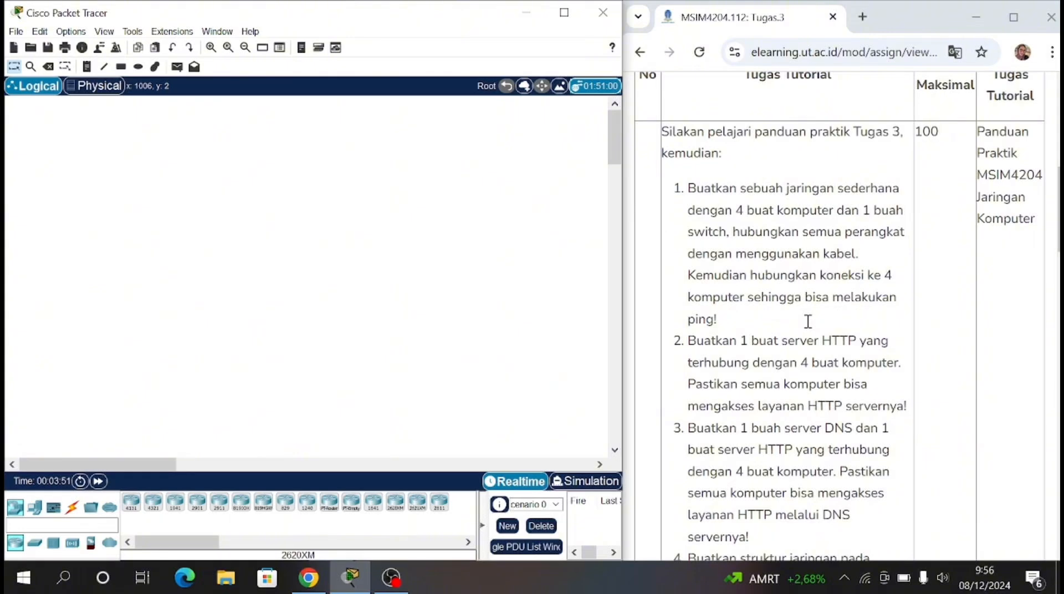
# Step: Read task 1 of the assignment about the simple network with four computers and one switch
pyautogui.moveTo(687, 189); pyautogui.dragTo(901, 189)
pyautogui.moveTo(688, 211); pyautogui.dragTo(896, 213)
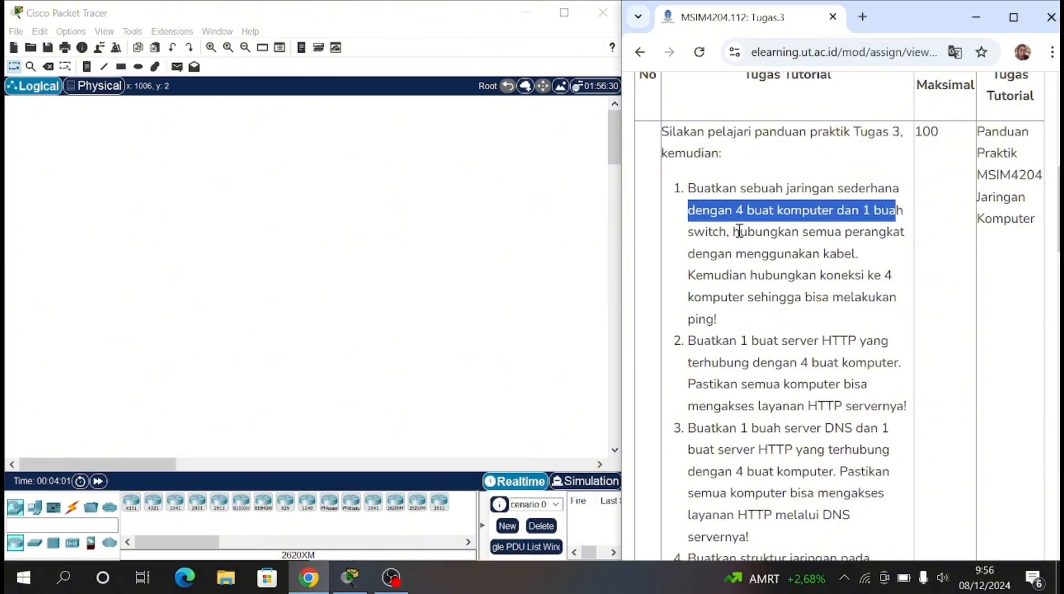
pyautogui.moveTo(740, 232); pyautogui.dragTo(887, 316)
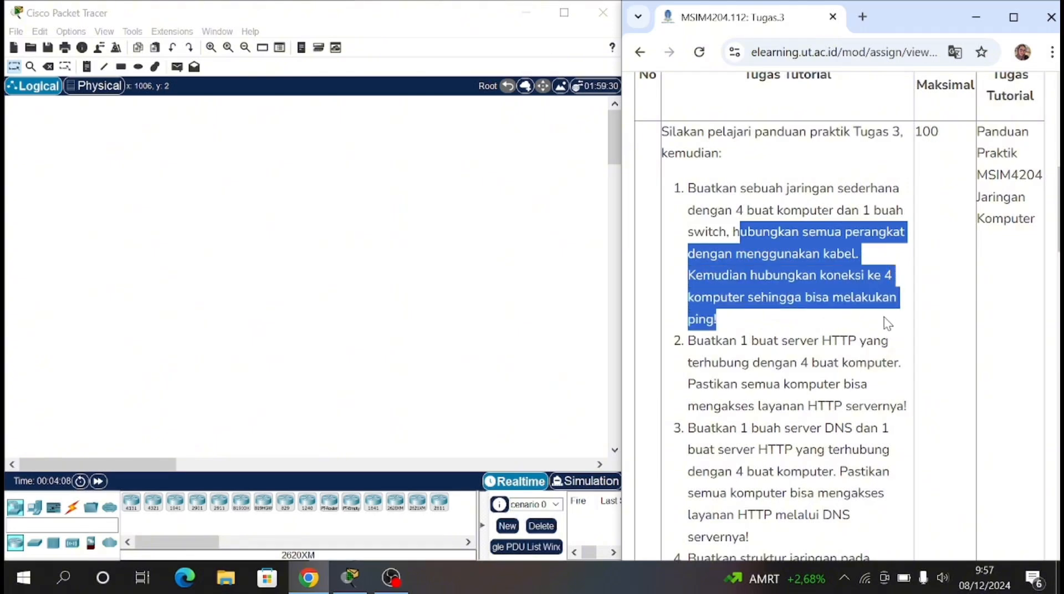
pyautogui.click(766, 321)
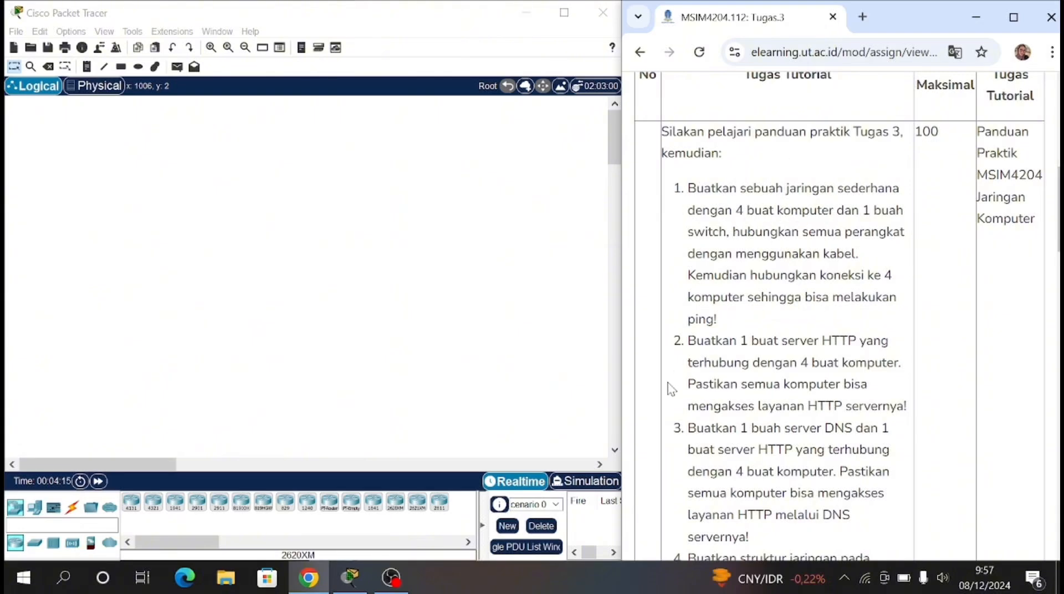
# Step: Place four PC-PT computers around an empty centre in the logical workspace
pyautogui.click(34, 507)
pyautogui.click(131, 501)
pyautogui.click(111, 267)
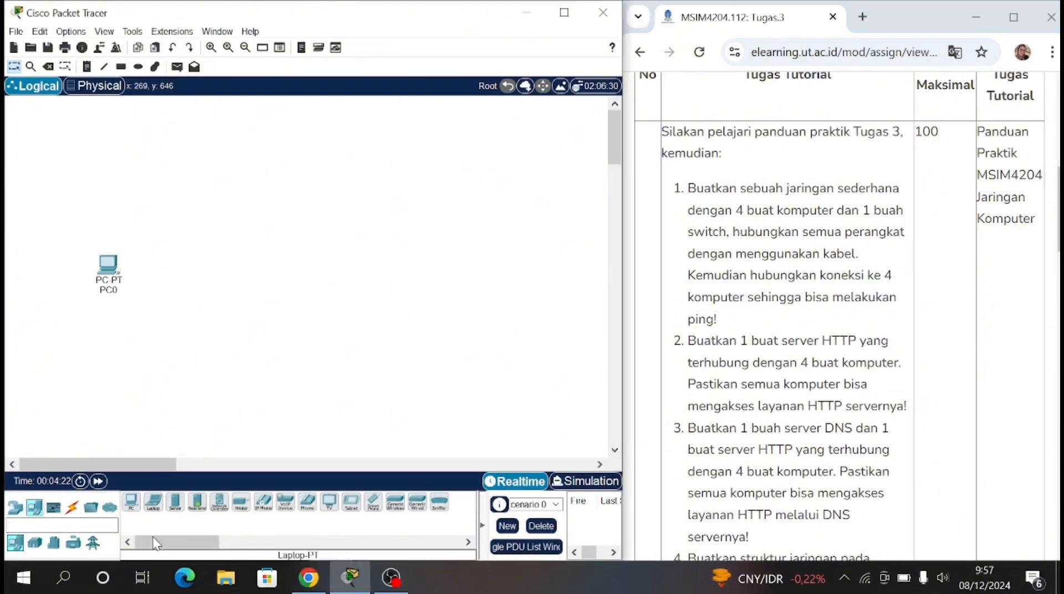
pyautogui.keyDown('ctrl'); pyautogui.click(131, 501); pyautogui.keyUp('ctrl')
pyautogui.click(195, 178)
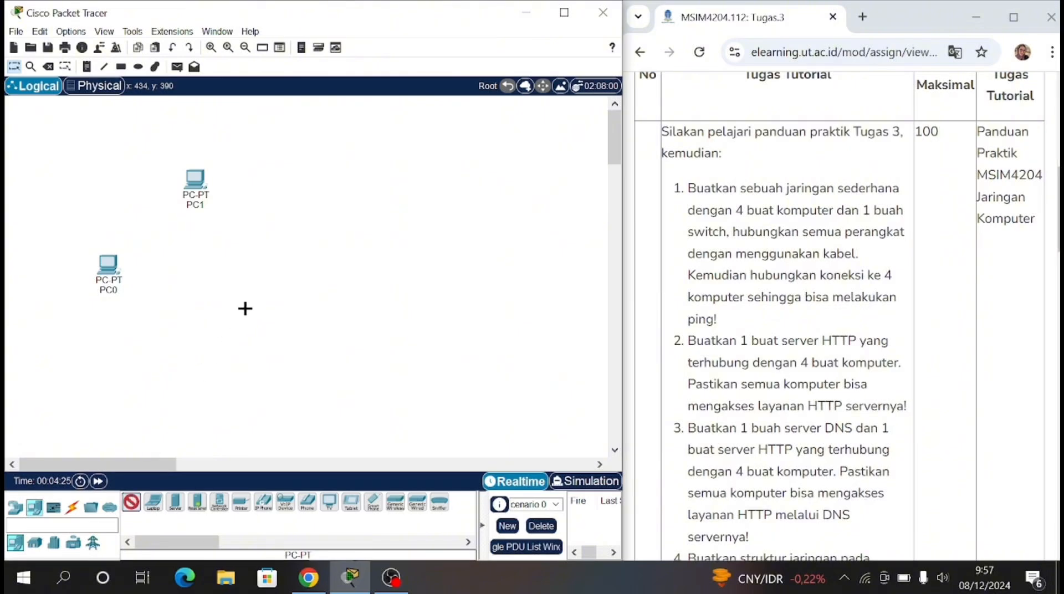
pyautogui.click(277, 272)
pyautogui.click(132, 502)
pyautogui.click(189, 377)
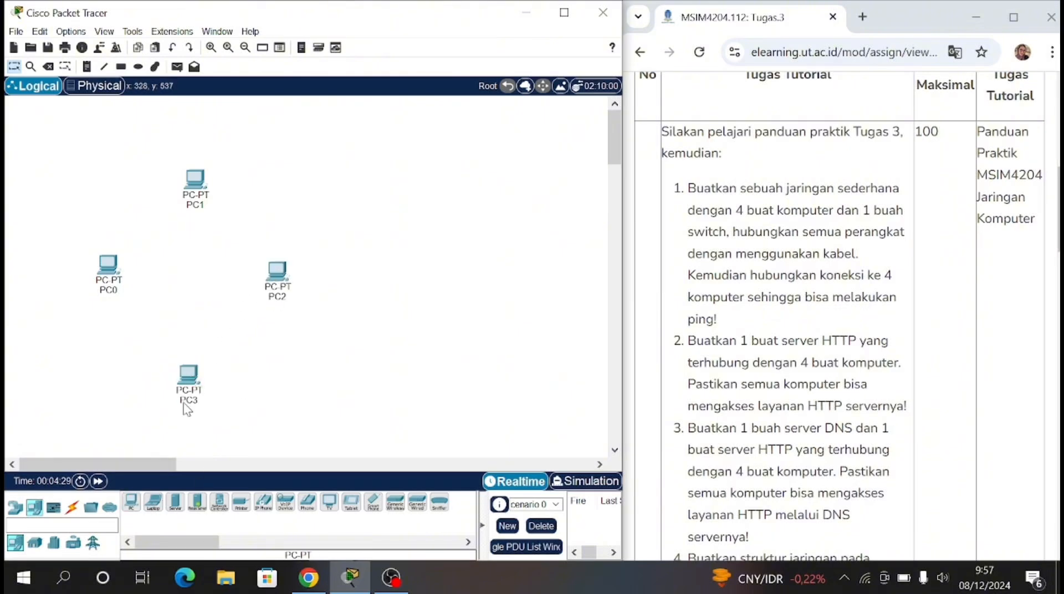
# Step: Place a 2960 switch in the middle of the four PCs
pyautogui.click(15, 507)
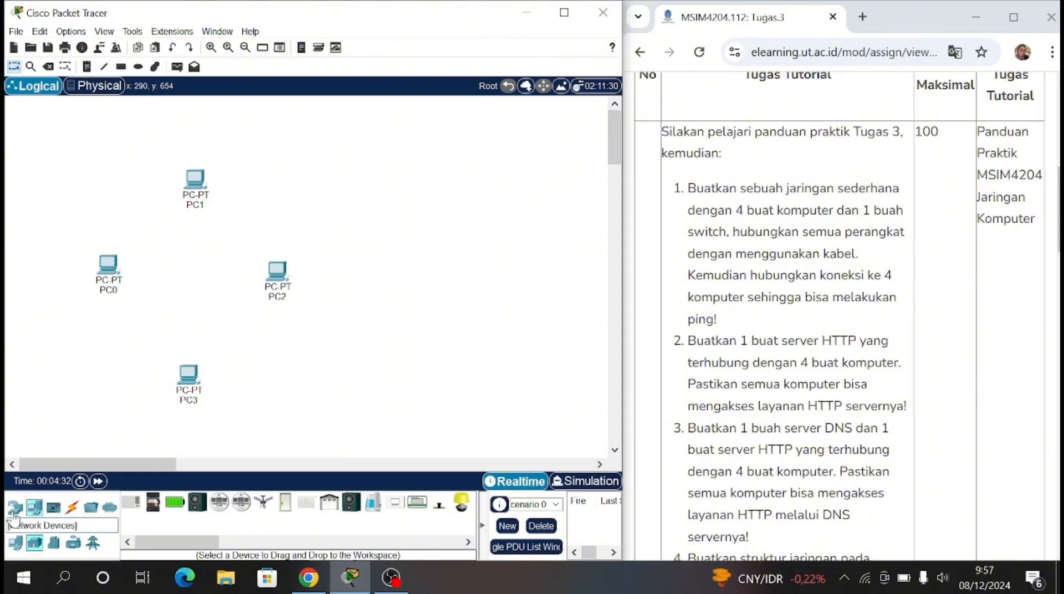
pyautogui.click(34, 543)
pyautogui.click(131, 502)
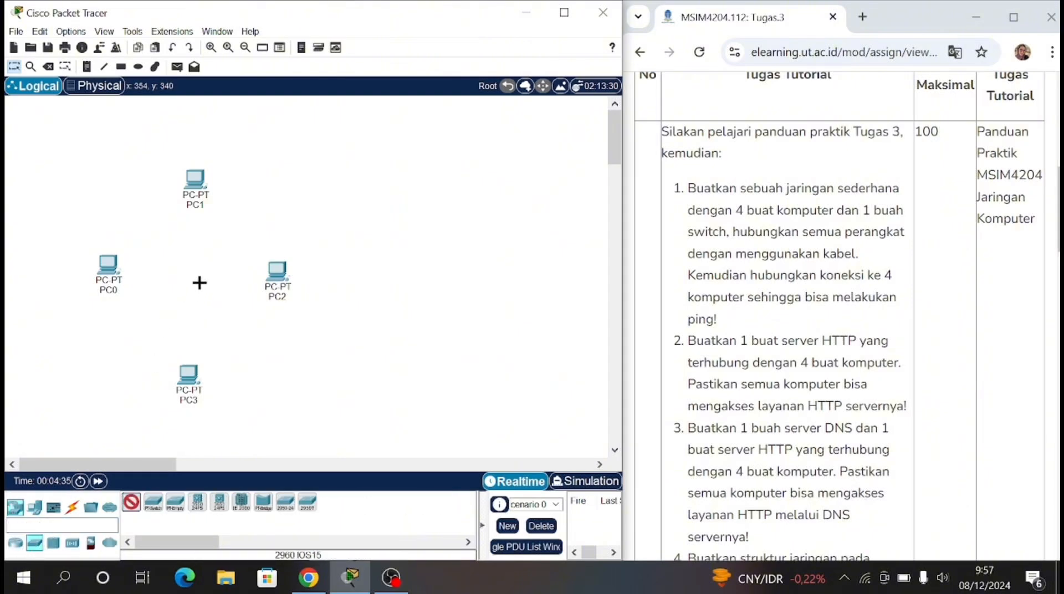
pyautogui.click(199, 284)
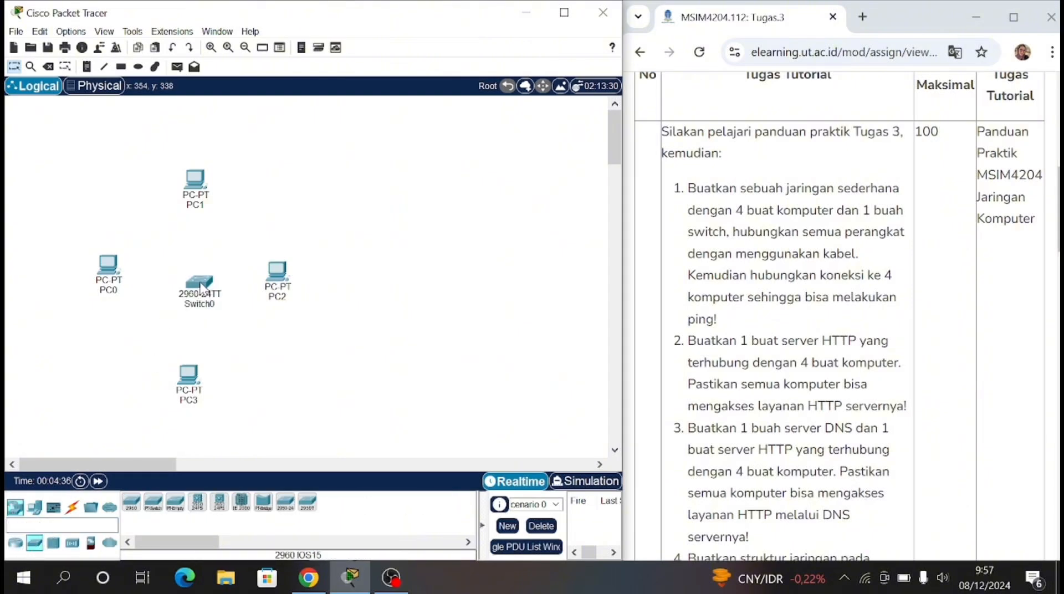
# Step: Connect PC0's FastEthernet0 port to FastEthernet0/1 on the switch with a copper straight-through cable
pyautogui.click(71, 507)
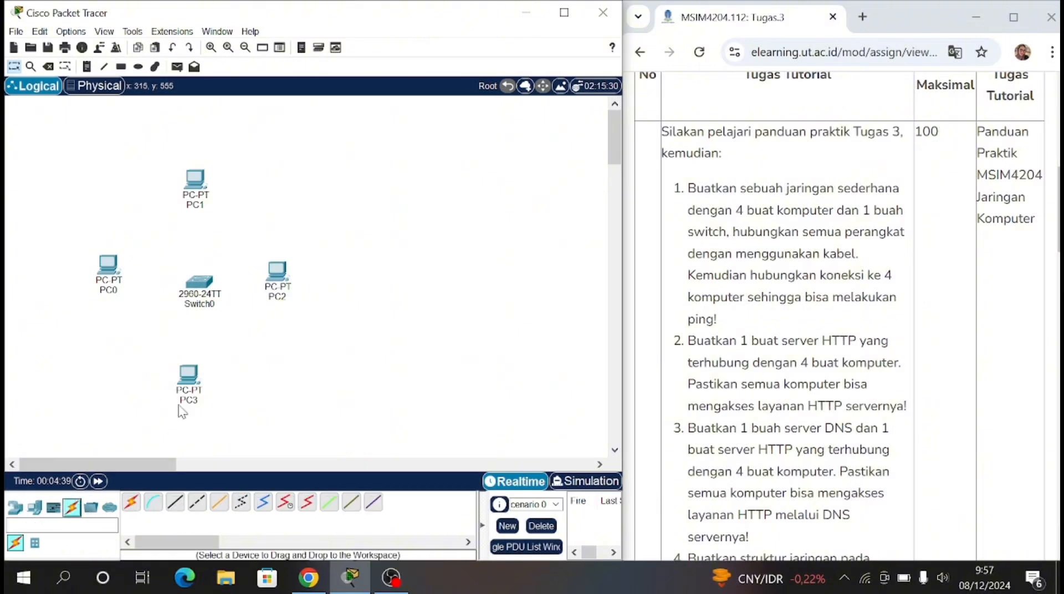
pyautogui.click(175, 505)
pyautogui.click(110, 270)
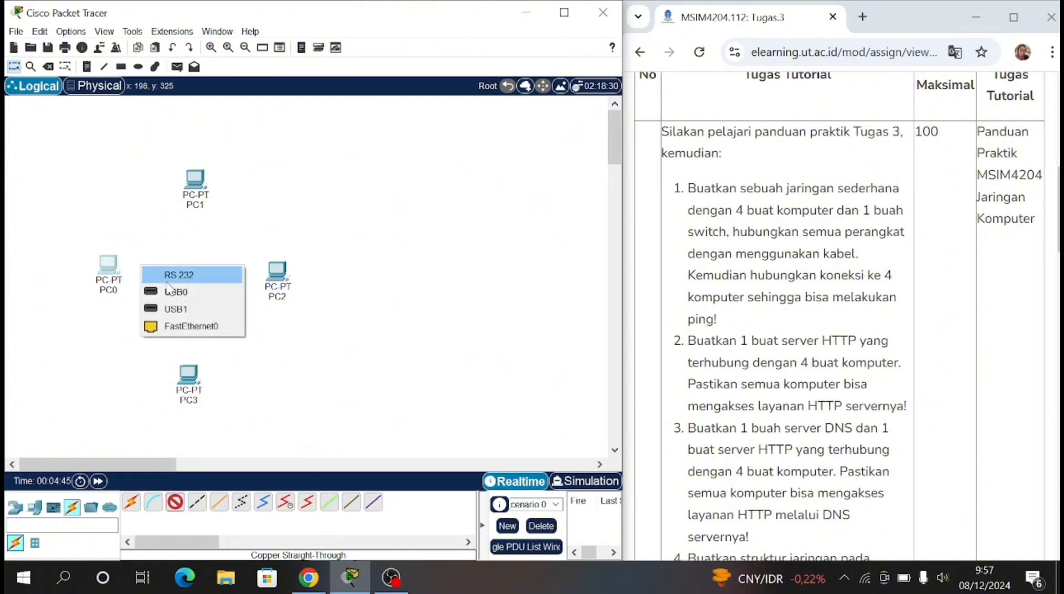
pyautogui.click(192, 327)
pyautogui.click(198, 284)
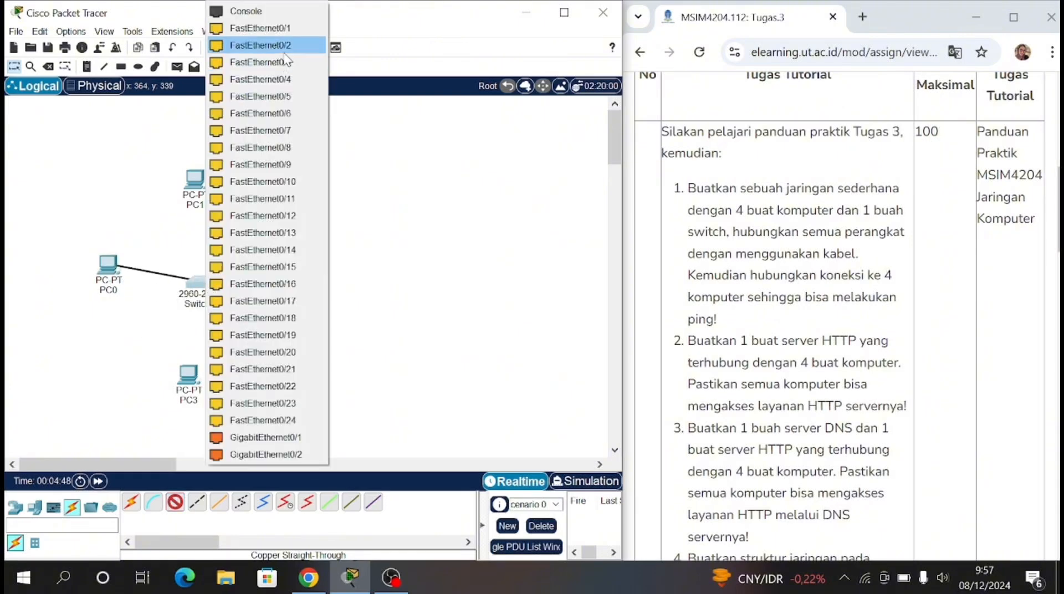
pyautogui.click(285, 50)
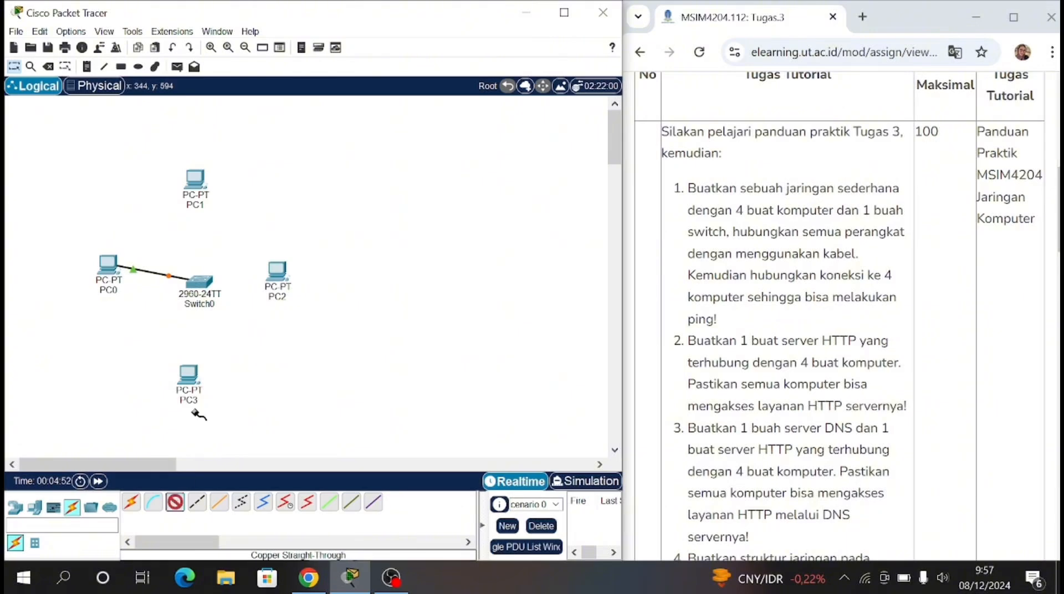
# Step: Connect PC1's FastEthernet0 port to FastEthernet0/2 on the switch with the same copper straight-through cable type
pyautogui.click(195, 180)
pyautogui.click(246, 238)
pyautogui.click(198, 282)
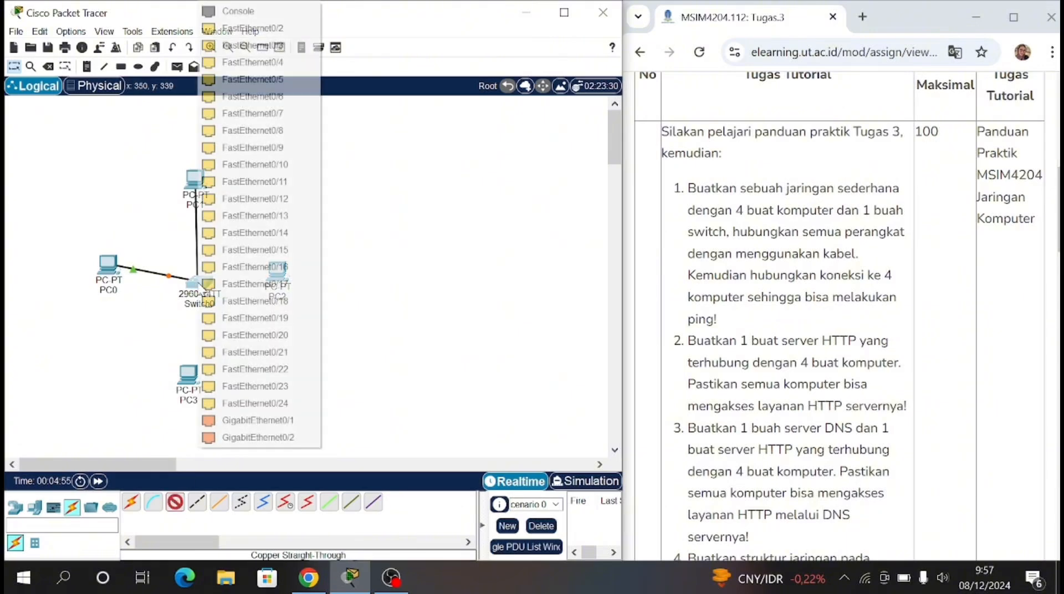
pyautogui.click(252, 27)
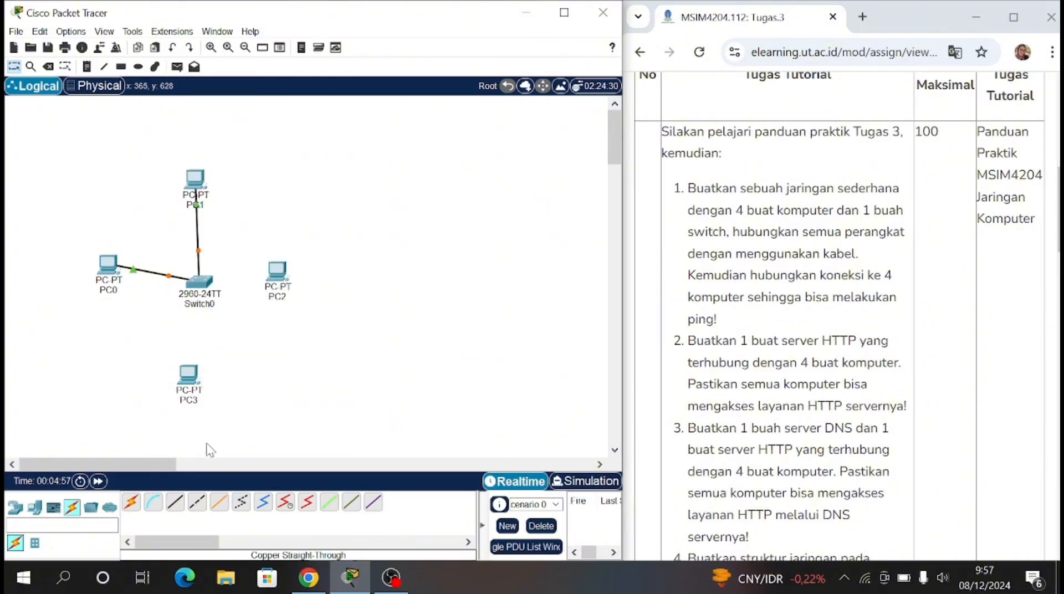
# Step: Connect PC2's FastEthernet0 port to FastEthernet0/3 on the switch with a copper straight-through cable
pyautogui.click(282, 270)
pyautogui.click(333, 325)
pyautogui.click(199, 281)
pyautogui.click(250, 62)
# Step: Connect PC3's FastEthernet0 port to a free FastEthernet port on the switch with a copper straight-through cable
pyautogui.click(174, 501)
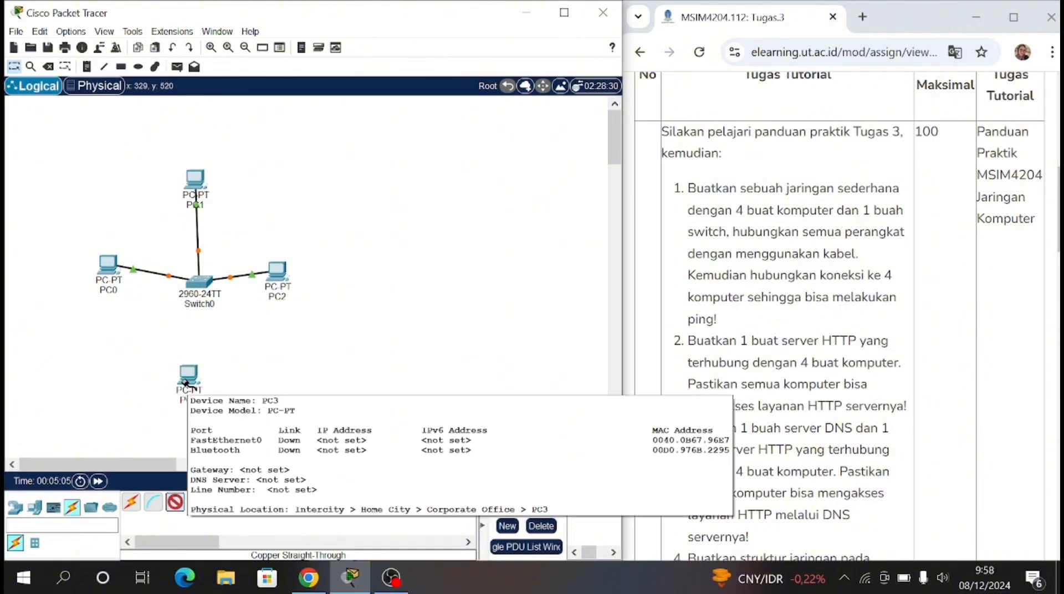
pyautogui.click(187, 378)
pyautogui.click(237, 444)
pyautogui.click(198, 281)
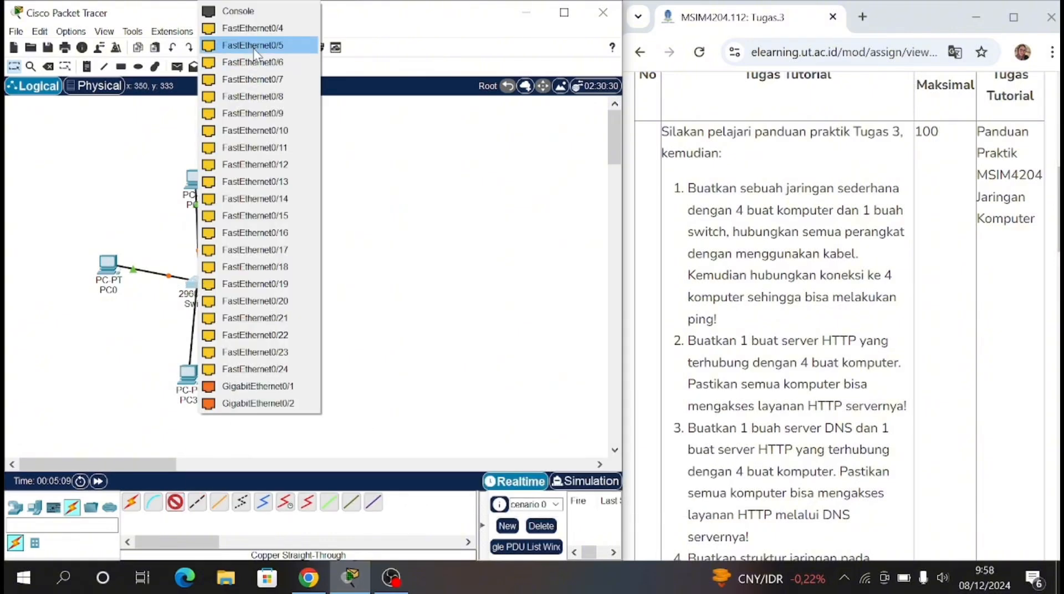
pyautogui.click(254, 46)
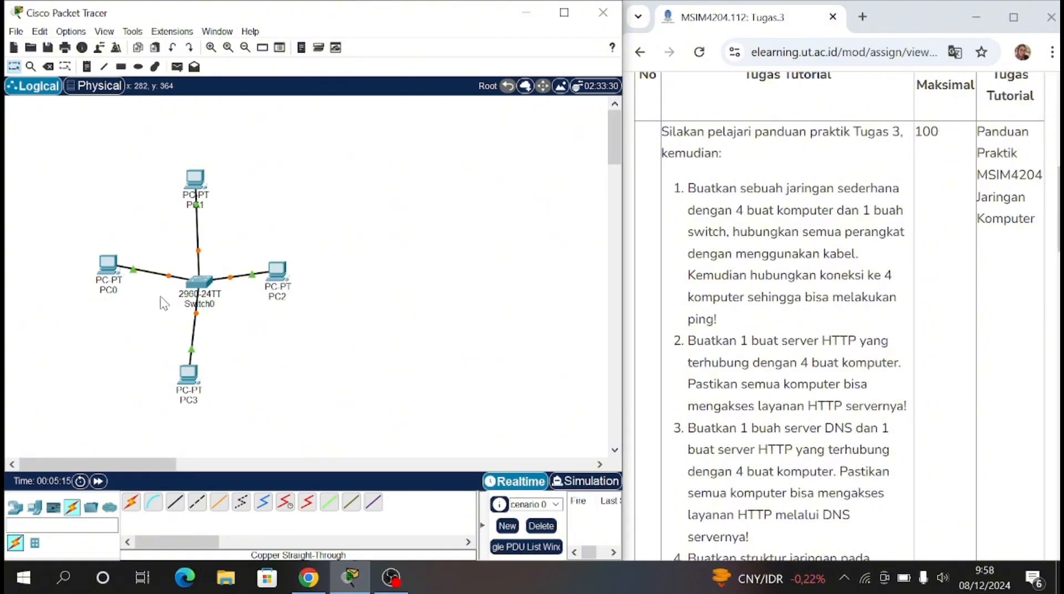
# Step: Rename PC0 as 1.1 using its label in the workspace
pyautogui.click(108, 285)
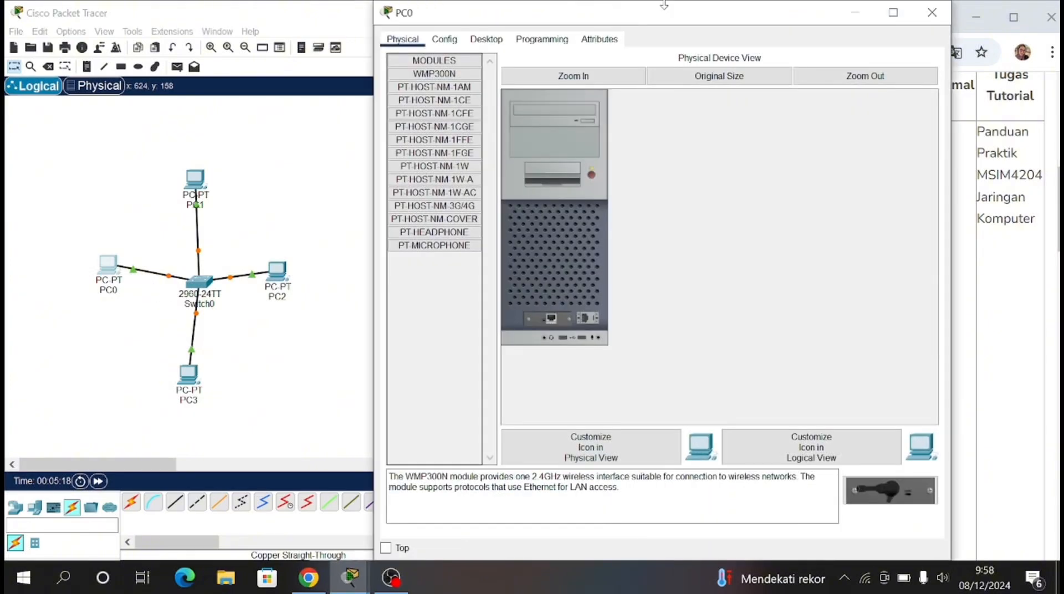
pyautogui.click(954, 6)
pyautogui.click(115, 290)
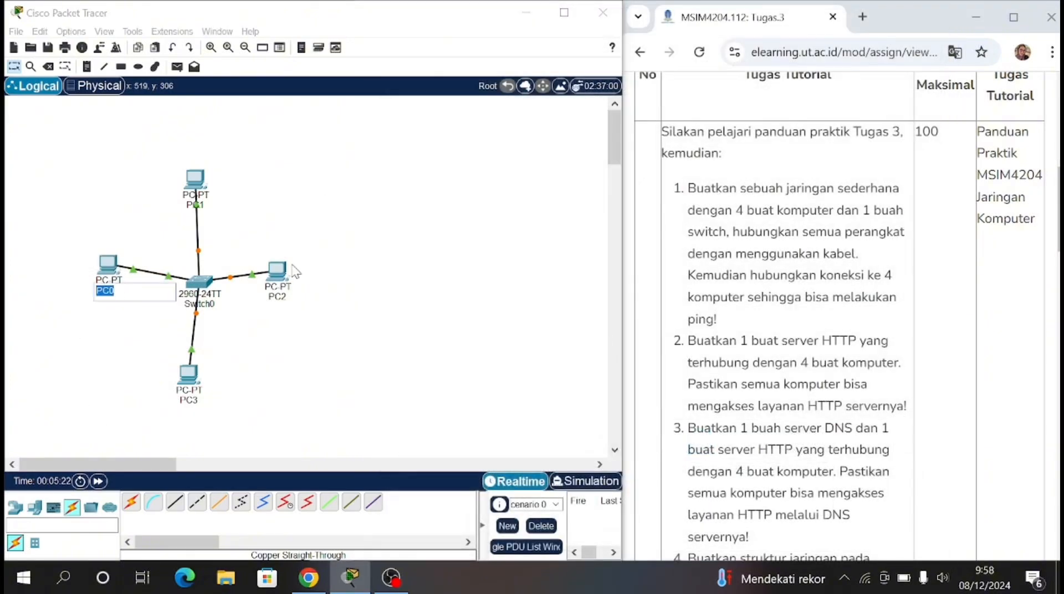
pyautogui.press('Return')
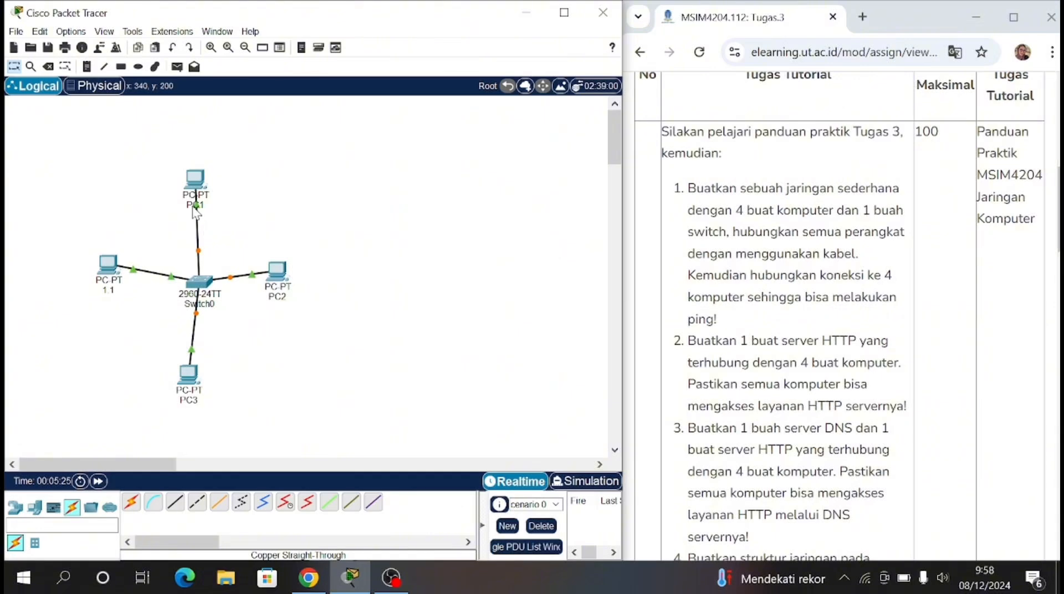
# Step: Rename PC1, PC2 and PC3 as 1.2, 1.3 and 1.4
pyautogui.click(192, 205)
pyautogui.write('1.2')
pyautogui.press('Return')
pyautogui.click(282, 292)
pyautogui.write('1.3')
pyautogui.press('Return')
pyautogui.click(191, 397)
pyautogui.write('1.4')
pyautogui.press('Return')
# Step: Give PC 1.1's FastEthernet0 interface the static IPv4 address 192.168.1.1 with subnet mask 255.255.255.0
pyautogui.click(111, 280)
pyautogui.click(456, 40)
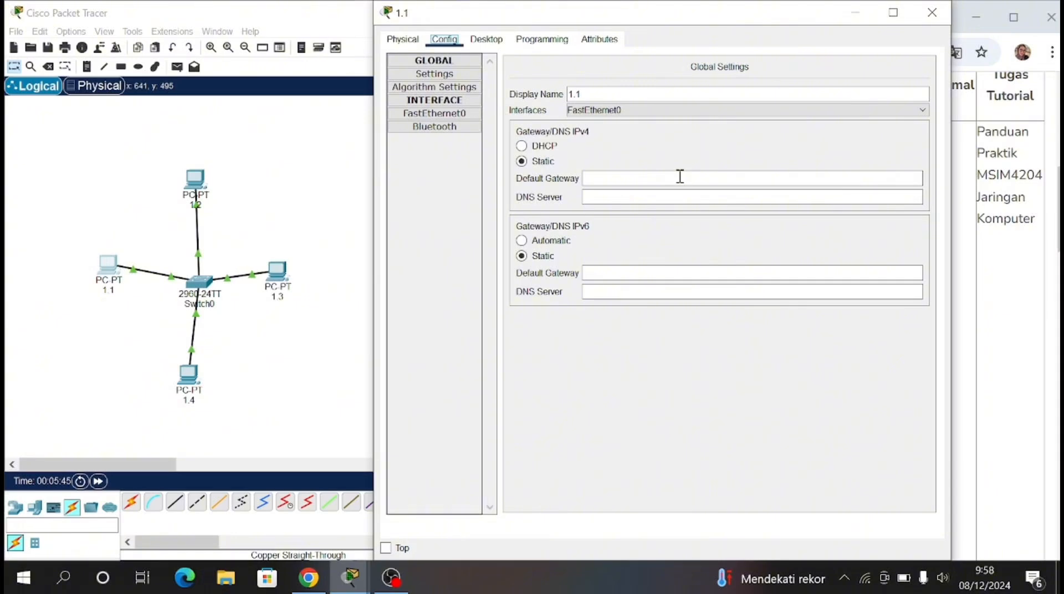
pyautogui.click(450, 115)
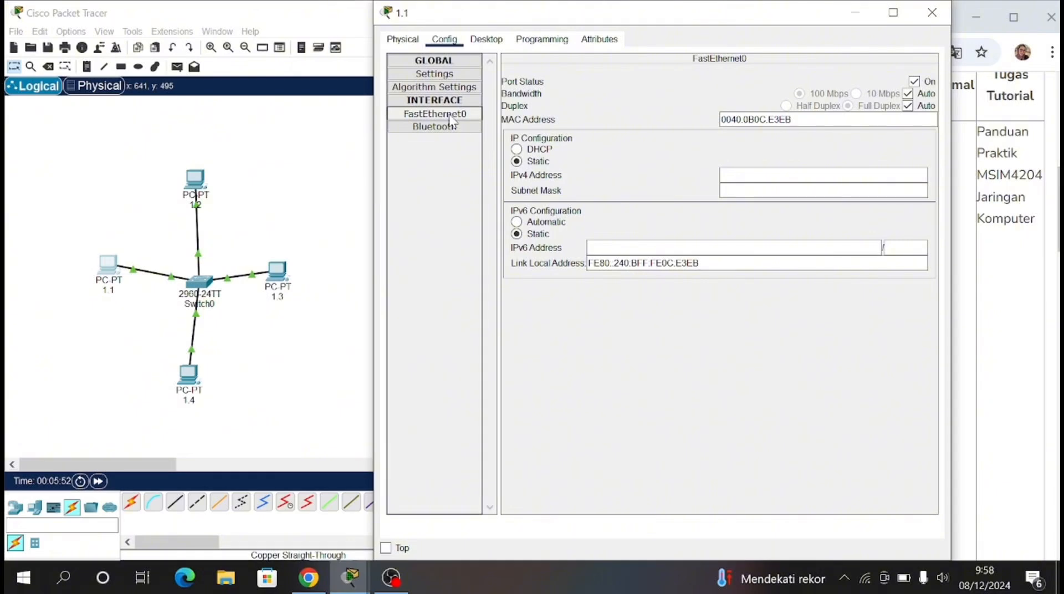
pyautogui.click(752, 170)
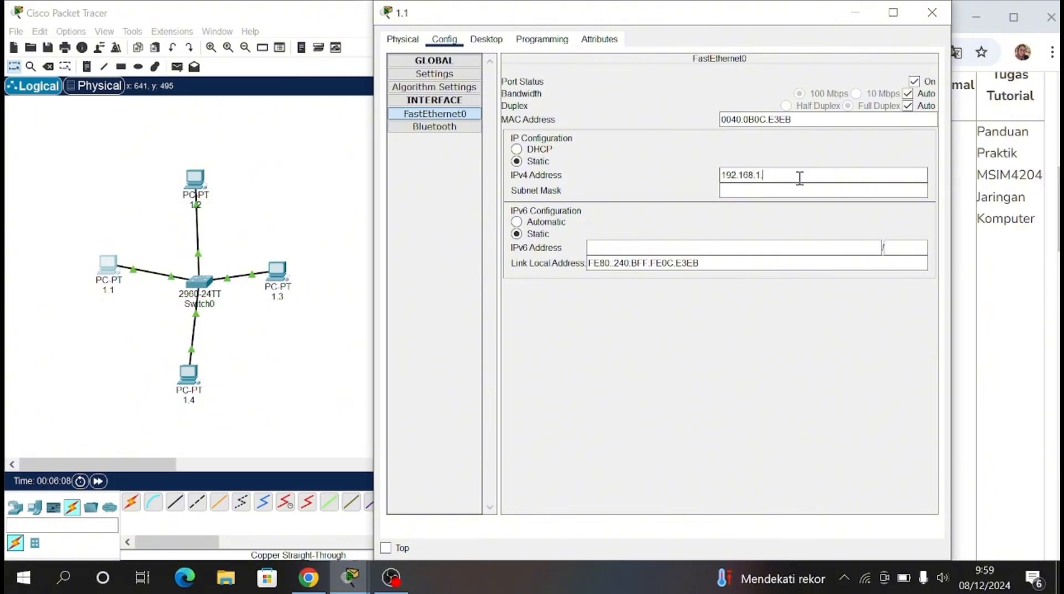
pyautogui.press('Tab')
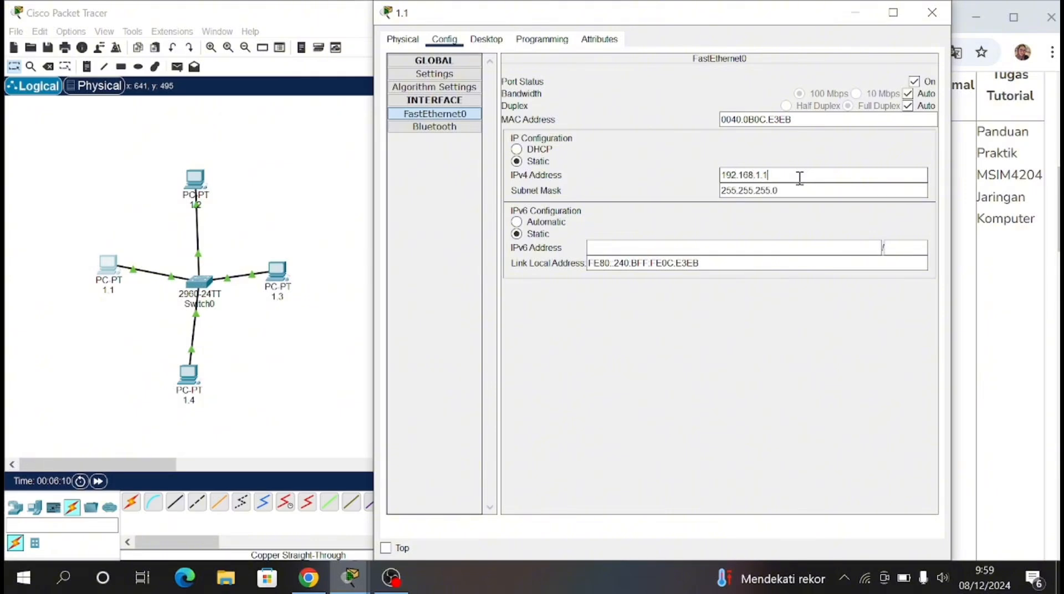
pyautogui.click(855, 13)
# Step: Give PC 1.2's FastEthernet0 interface the static IPv4 address 192.168.1.2 with subnet mask 255.255.255.0
pyautogui.click(195, 178)
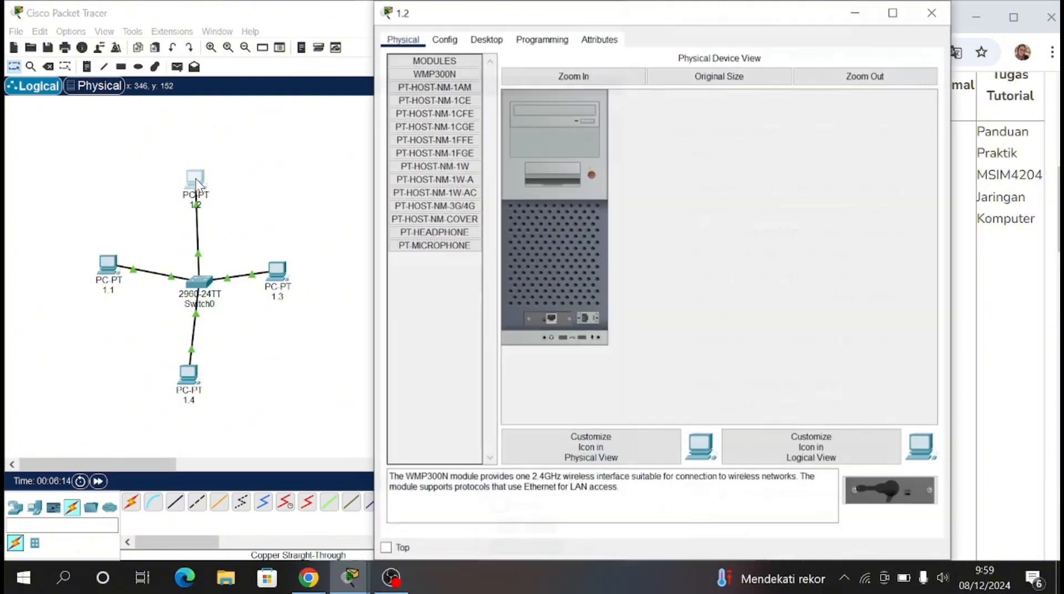
pyautogui.click(452, 41)
pyautogui.click(434, 113)
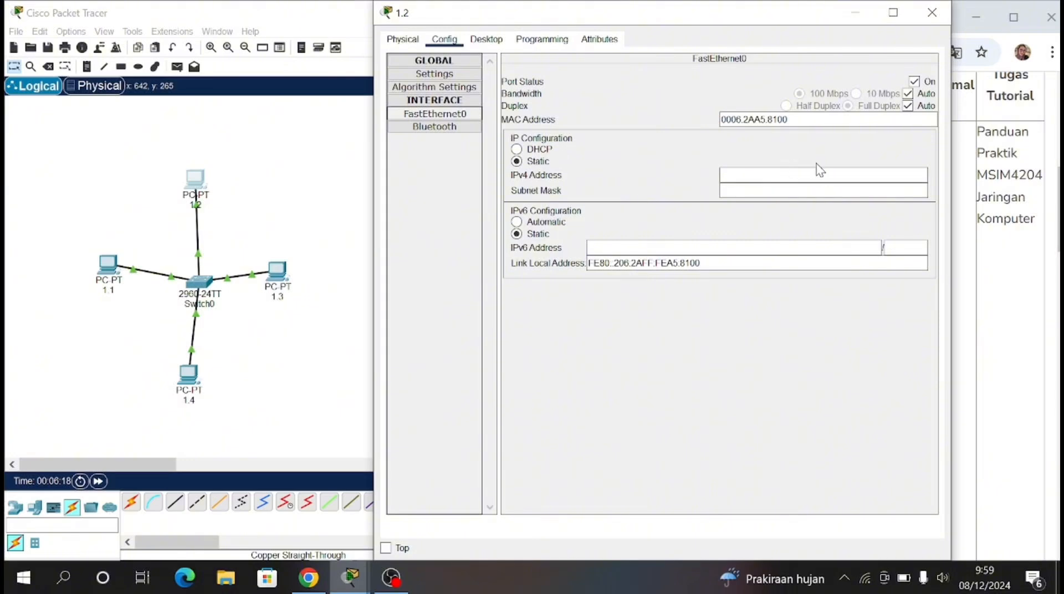
pyautogui.click(827, 176)
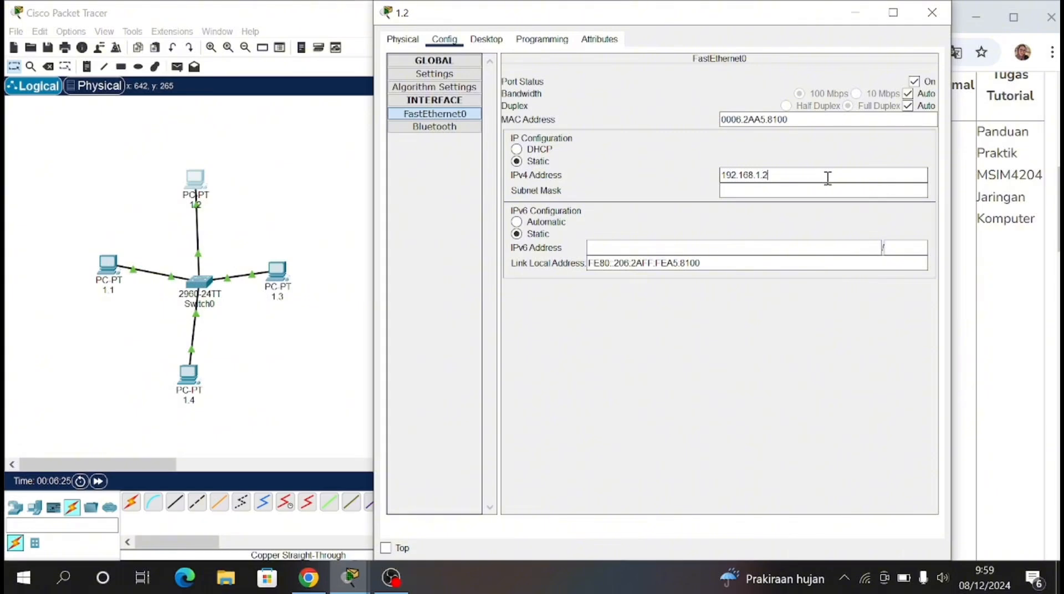
pyautogui.press('Tab')
# Step: Give PC 1.3's FastEthernet0 interface the static IPv4 address 192.168.1.3 with subnet mask 255.255.255.0
pyautogui.click(289, 277)
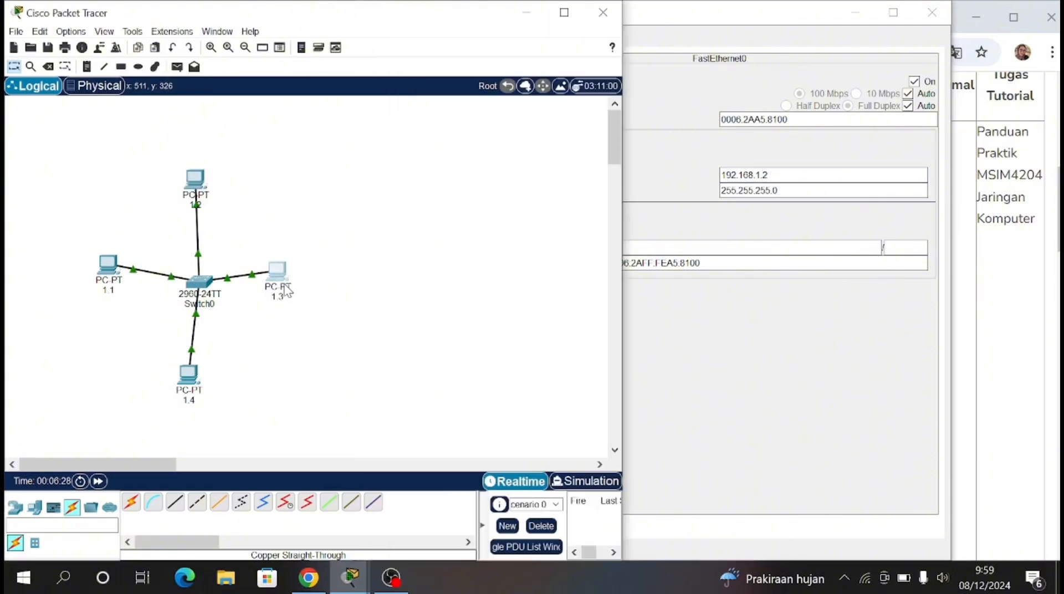
pyautogui.click(443, 40)
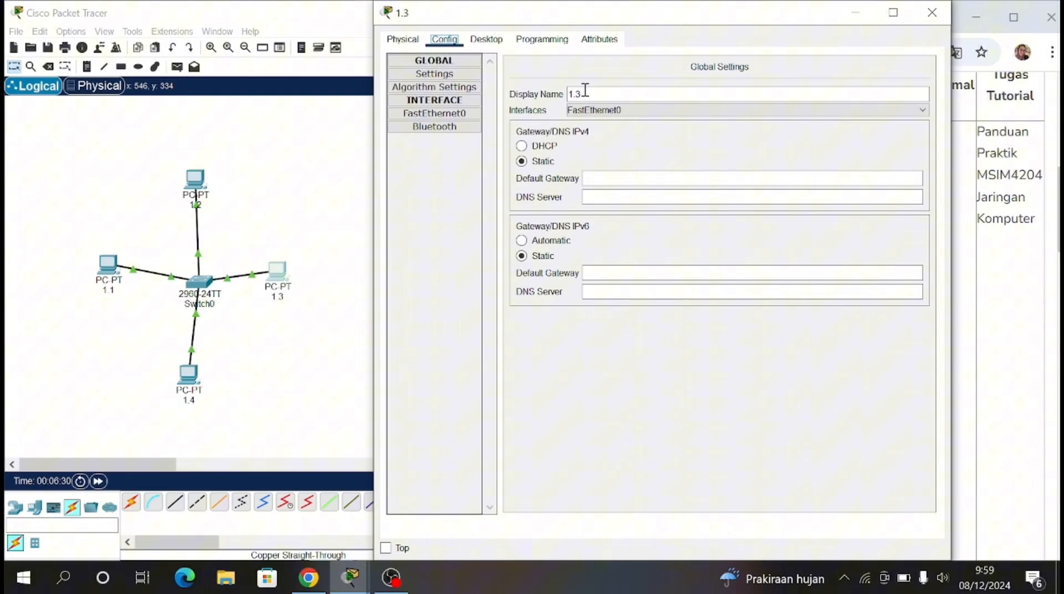
pyautogui.click(462, 114)
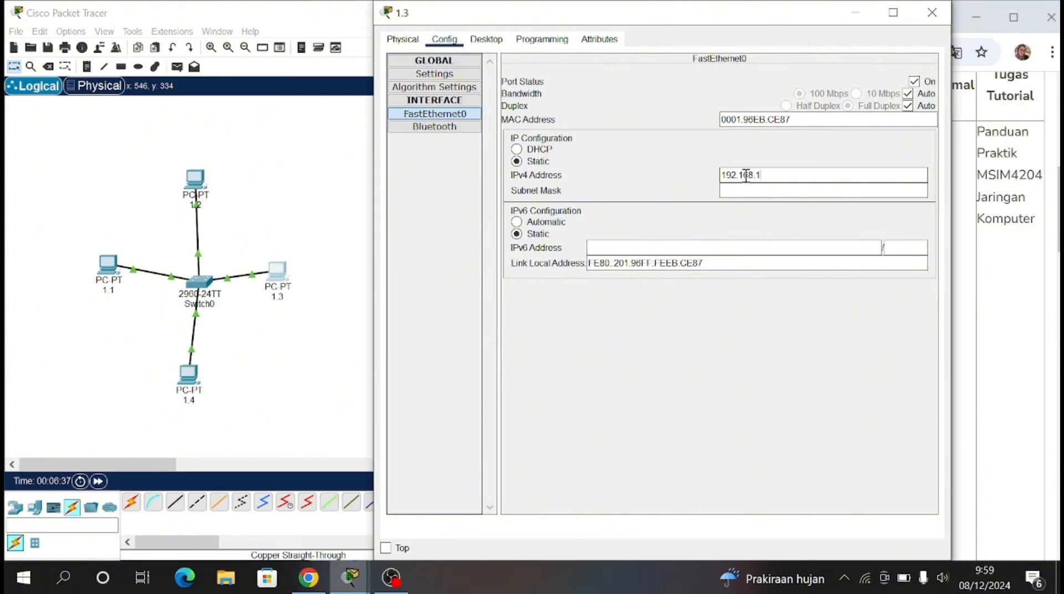
pyautogui.press('Tab')
# Step: Give PC 1.4's FastEthernet0 interface the static IPv4 address 192.168.1.4 with subnet mask 255.255.255.0, and align the PC directly below the switch
pyautogui.click(188, 375)
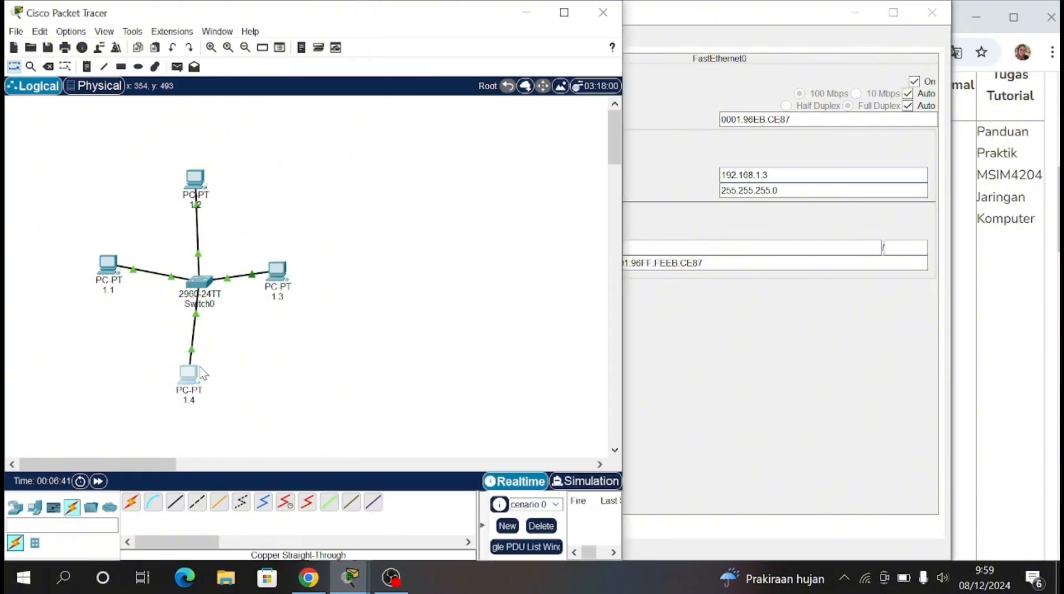
pyautogui.click(443, 144)
pyautogui.click(459, 220)
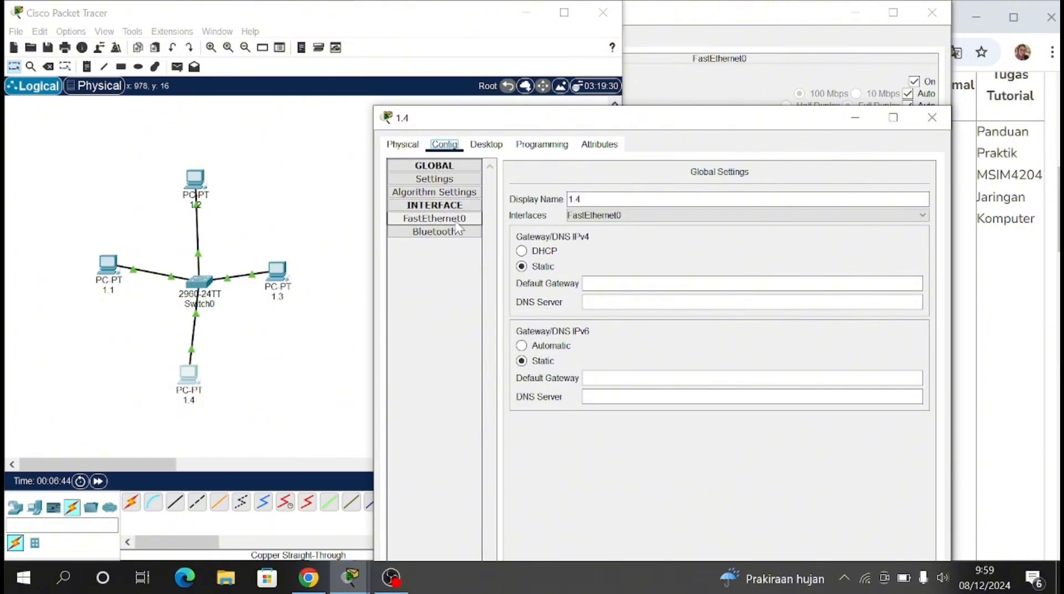
pyautogui.click(771, 285)
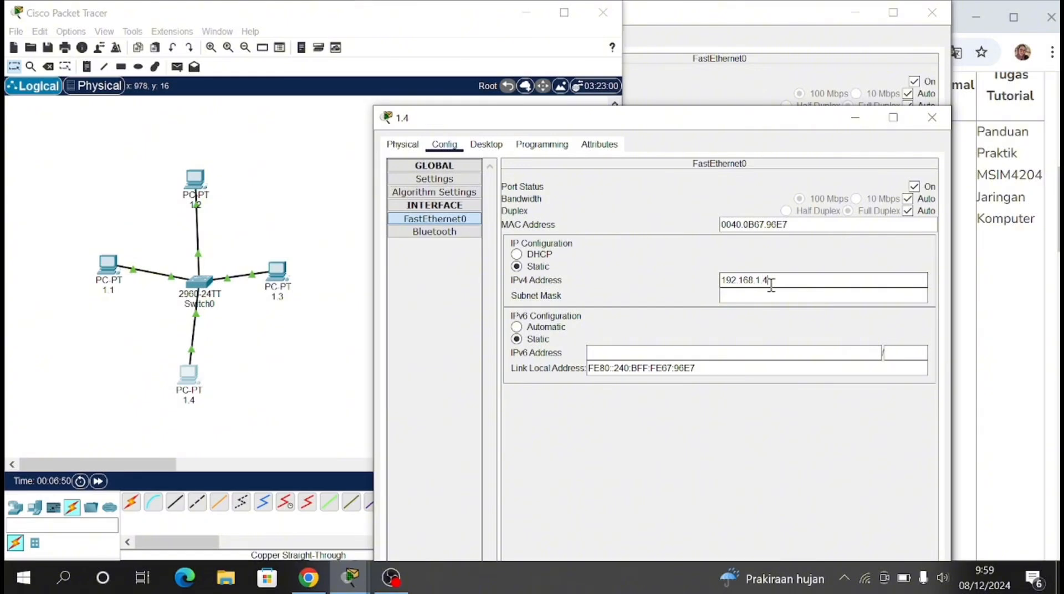
pyautogui.press('Return')
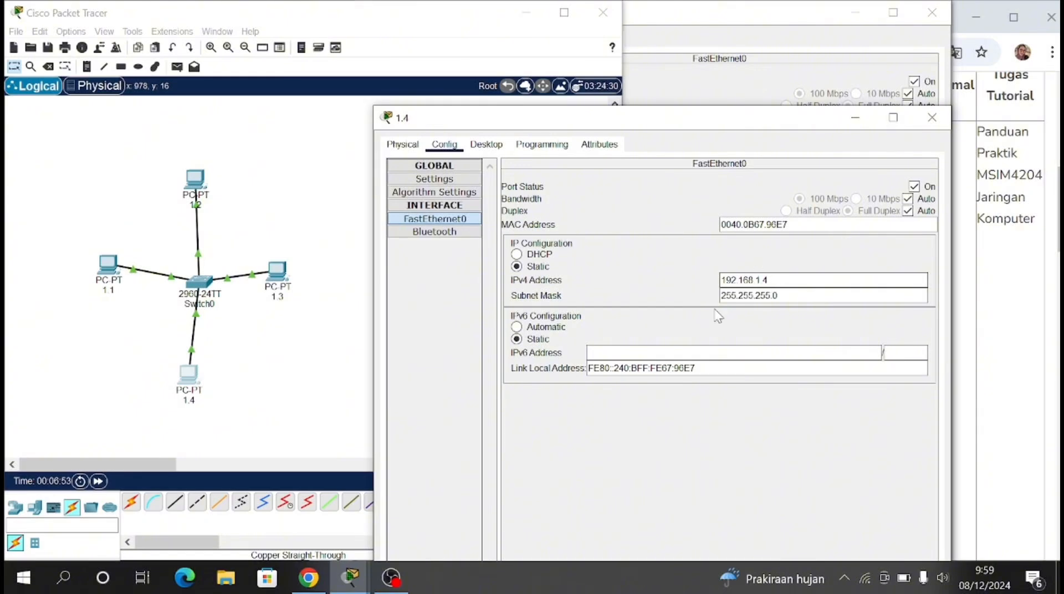
pyautogui.click(290, 411)
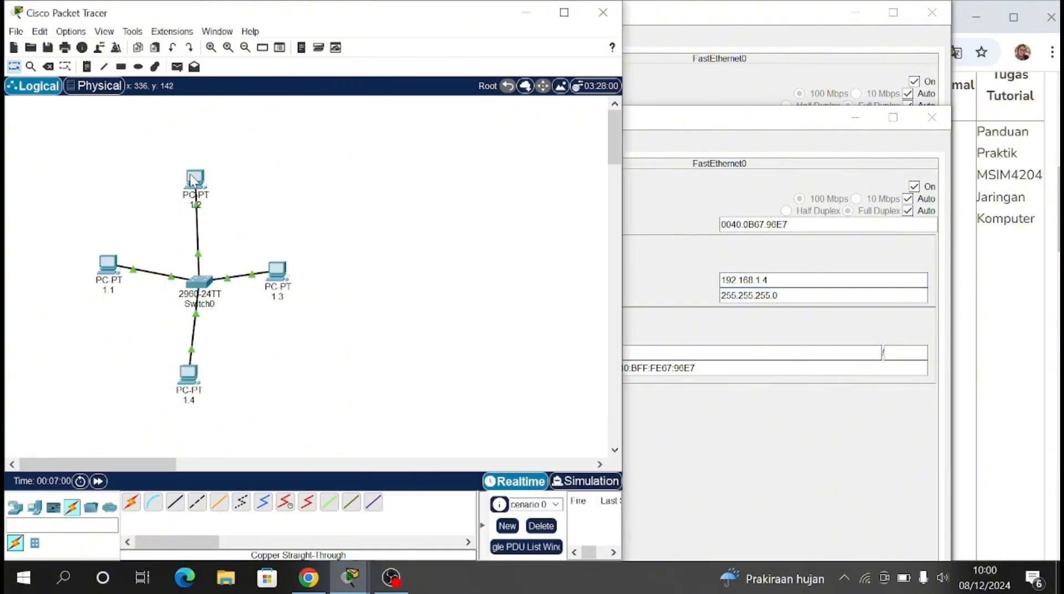
pyautogui.moveTo(186, 389); pyautogui.dragTo(195, 391)
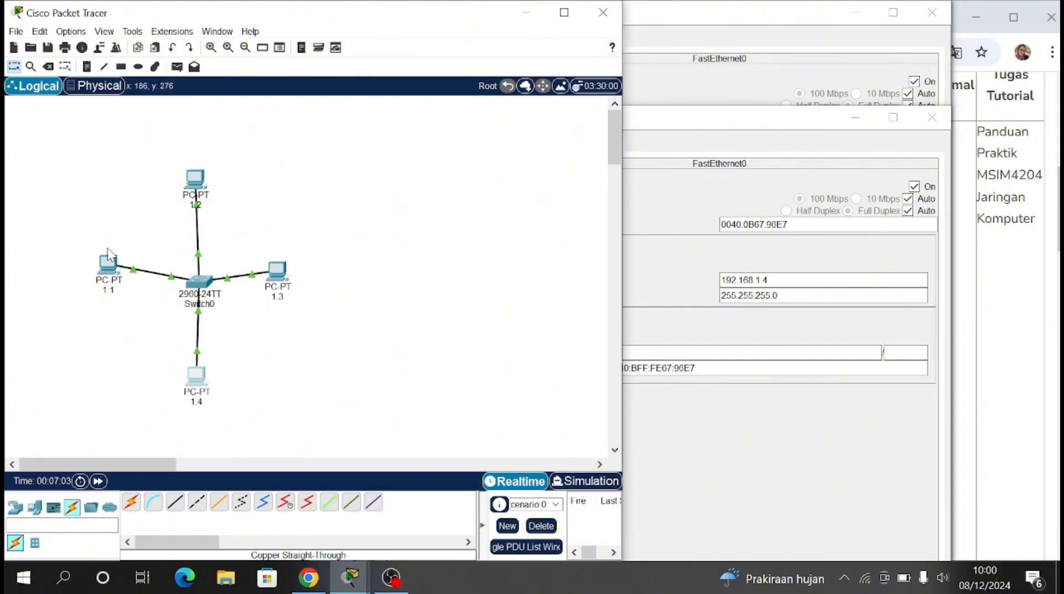
# Step: Open PC 1.1's Command Prompt and ping 192.168.1.2
pyautogui.click(108, 264)
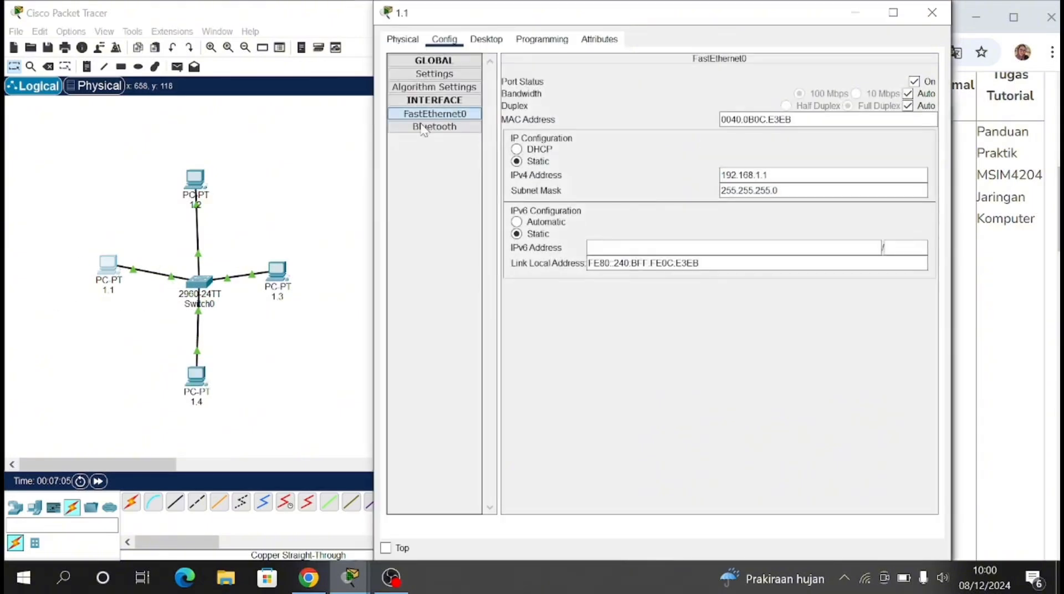
pyautogui.click(486, 39)
pyautogui.click(757, 97)
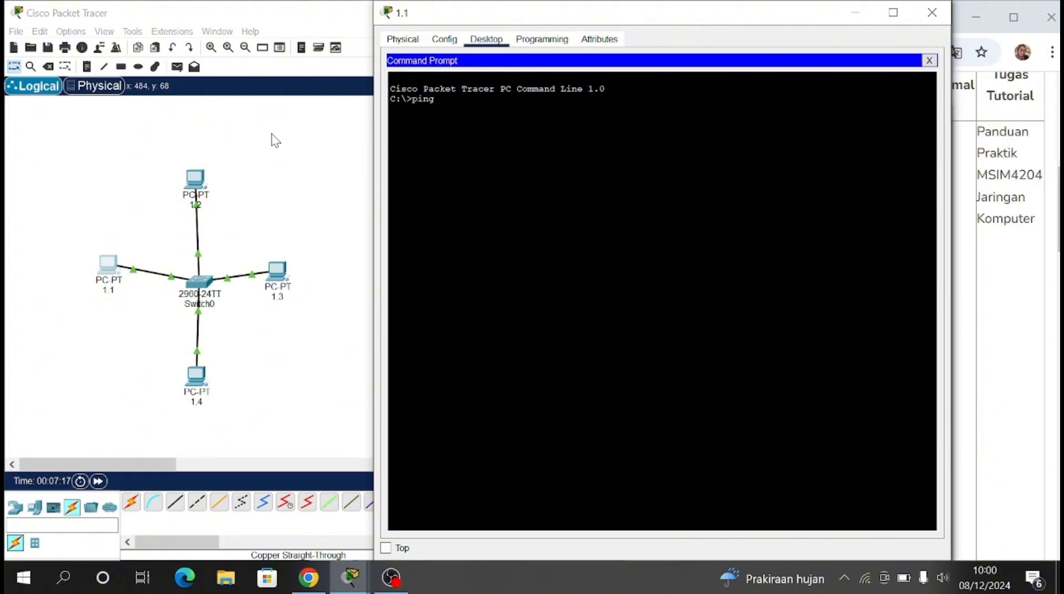
pyautogui.write('ping')
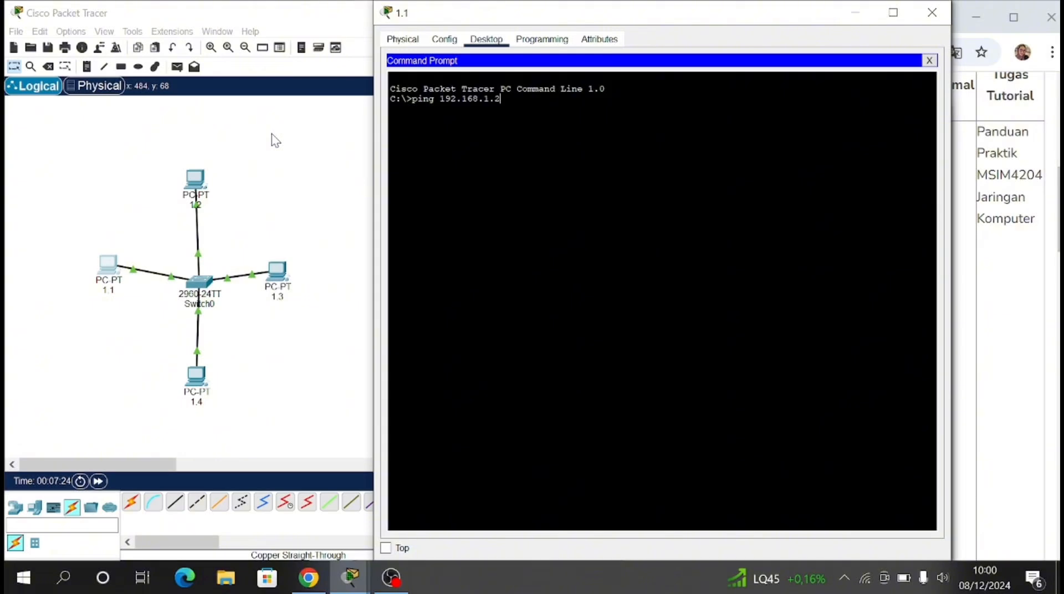
pyautogui.press('Return')
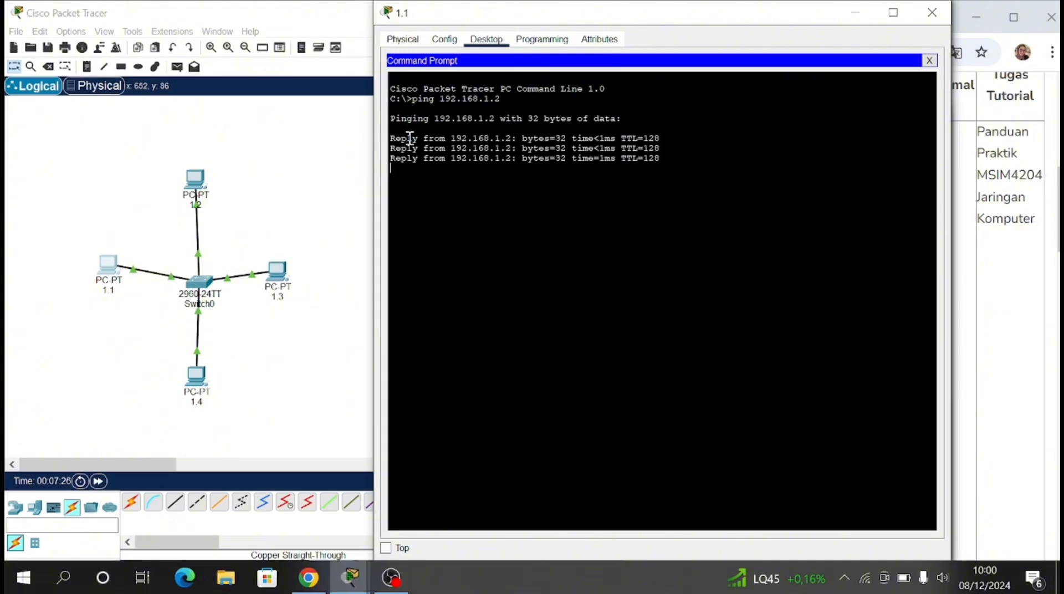
pyautogui.moveTo(395, 137); pyautogui.dragTo(598, 237)
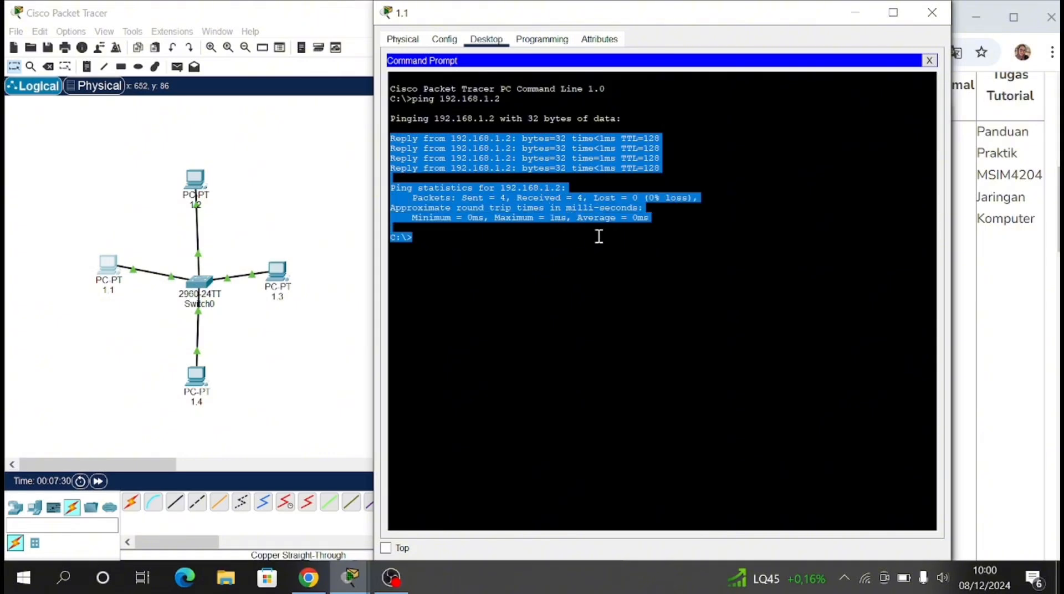
pyautogui.click(475, 247)
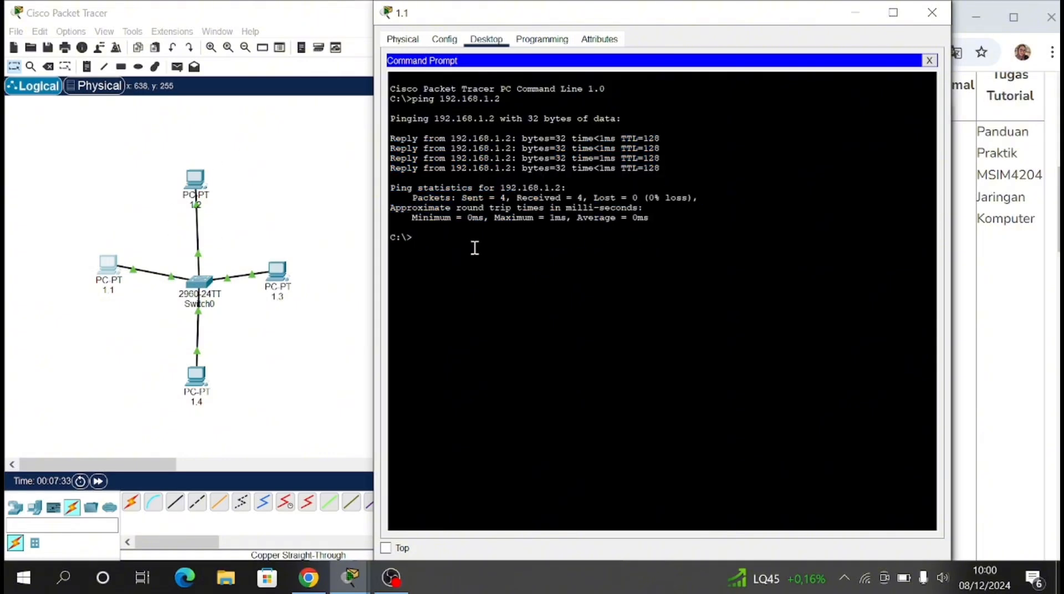
# Step: Ping 192.168.1.3 and 192.168.1.4 from PC 1.1's Command Prompt
pyautogui.write('ping 192.168.1.3')
pyautogui.press('Return')
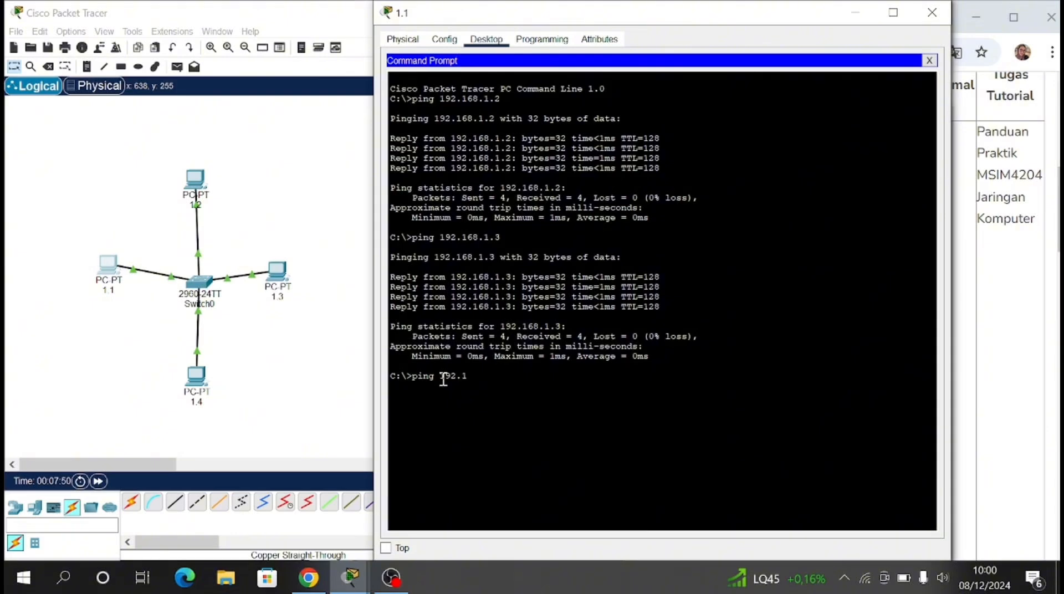
pyautogui.write('ping 192.168.1.4')
pyautogui.press('Return')
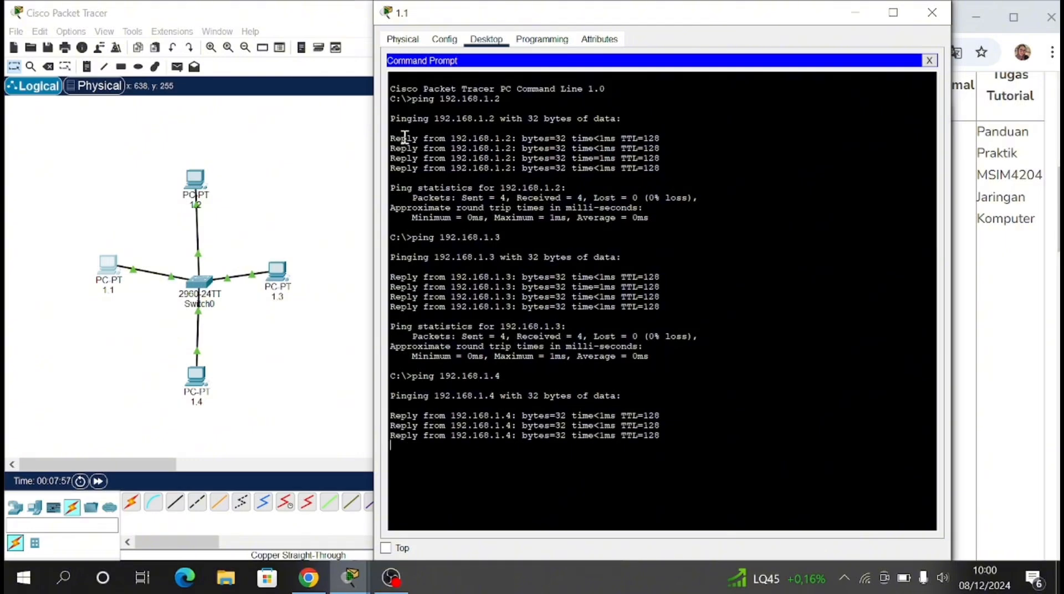
pyautogui.moveTo(395, 89); pyautogui.dragTo(686, 523)
pyautogui.click(668, 370)
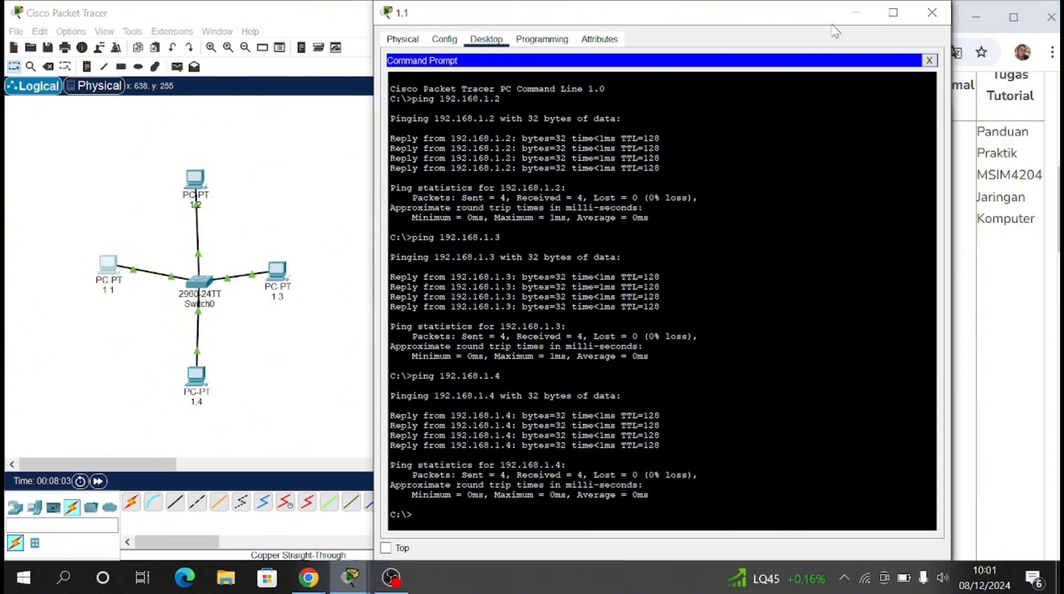
# Step: Put away the open PC device windows and highlight task 2, about the HTTP server, on the assignment page
pyautogui.click(856, 15)
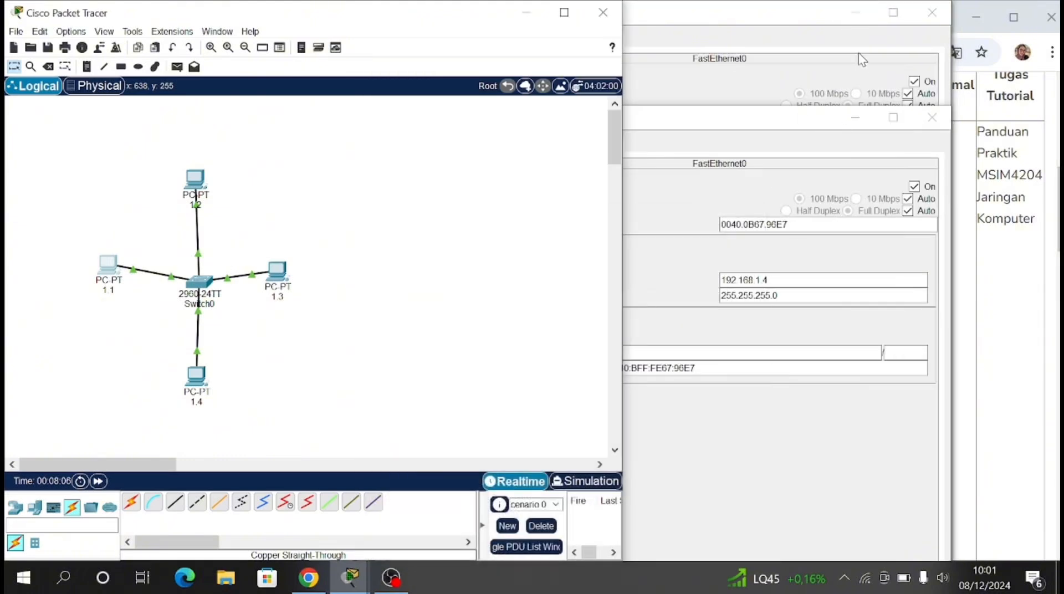
pyautogui.click(931, 22)
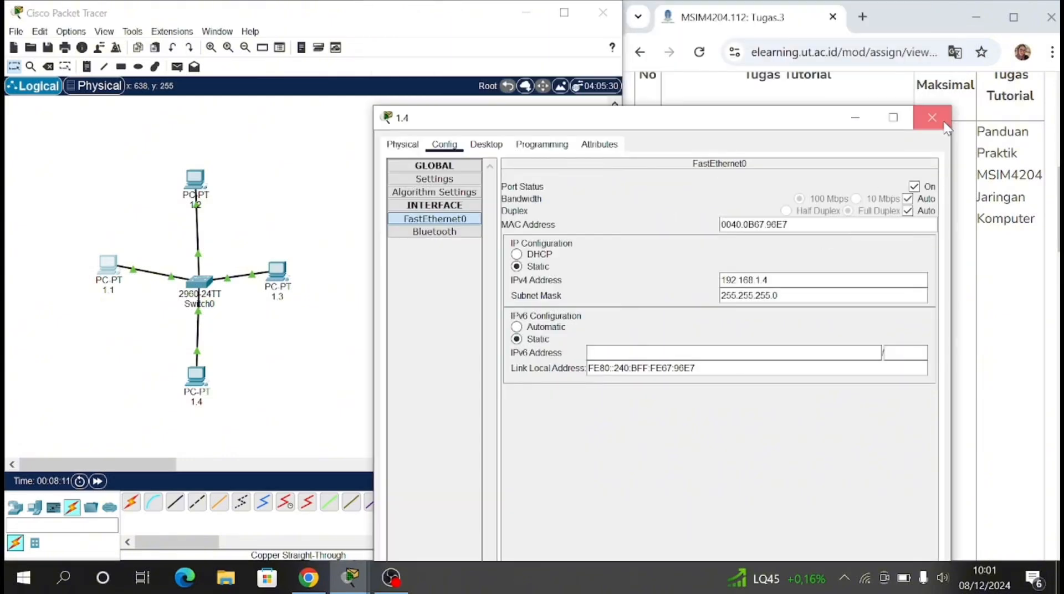
pyautogui.click(943, 123)
pyautogui.scroll(-2, 719, 308)
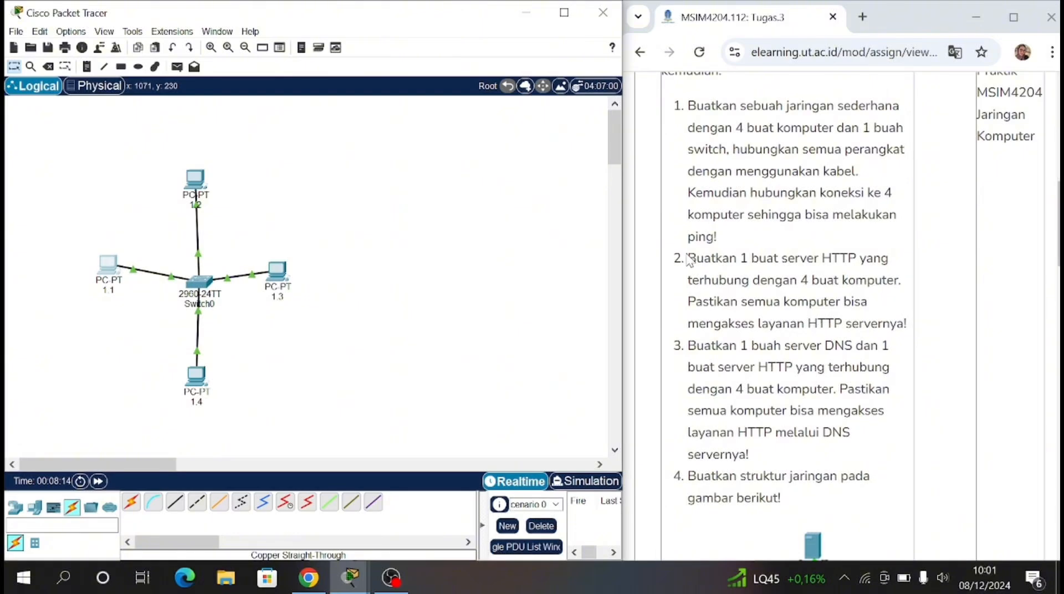
pyautogui.scroll(-2, 689, 260)
pyautogui.moveTo(688, 175); pyautogui.dragTo(909, 247)
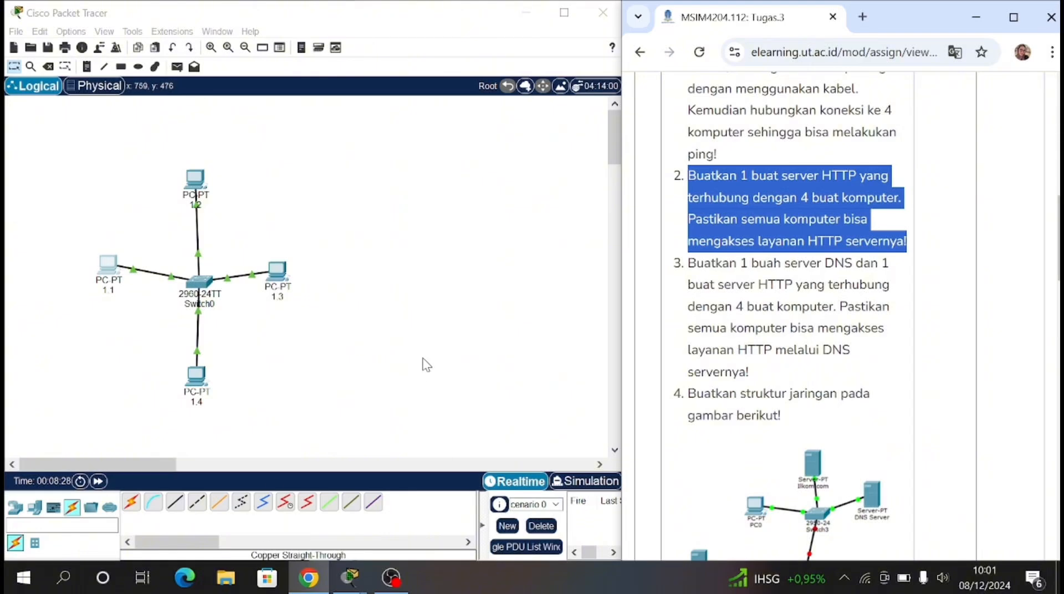
pyautogui.click(410, 344)
pyautogui.moveTo(128, 143); pyautogui.dragTo(157, 204)
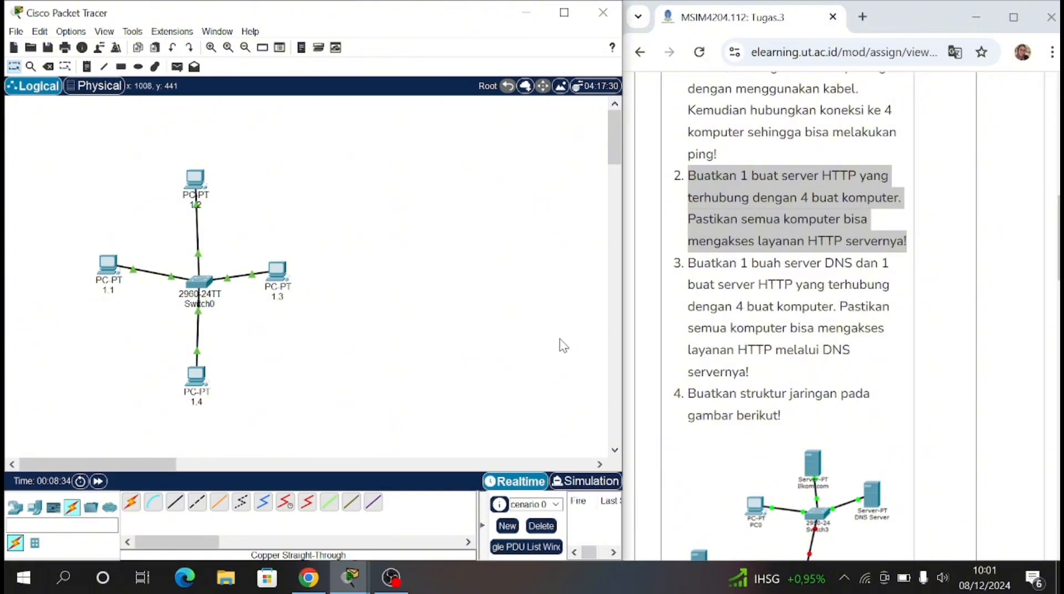
# Step: Place a Server-PT above PC 1.1 and connect it to Switch0 with an automatically chosen cable
pyautogui.click(35, 507)
pyautogui.click(175, 501)
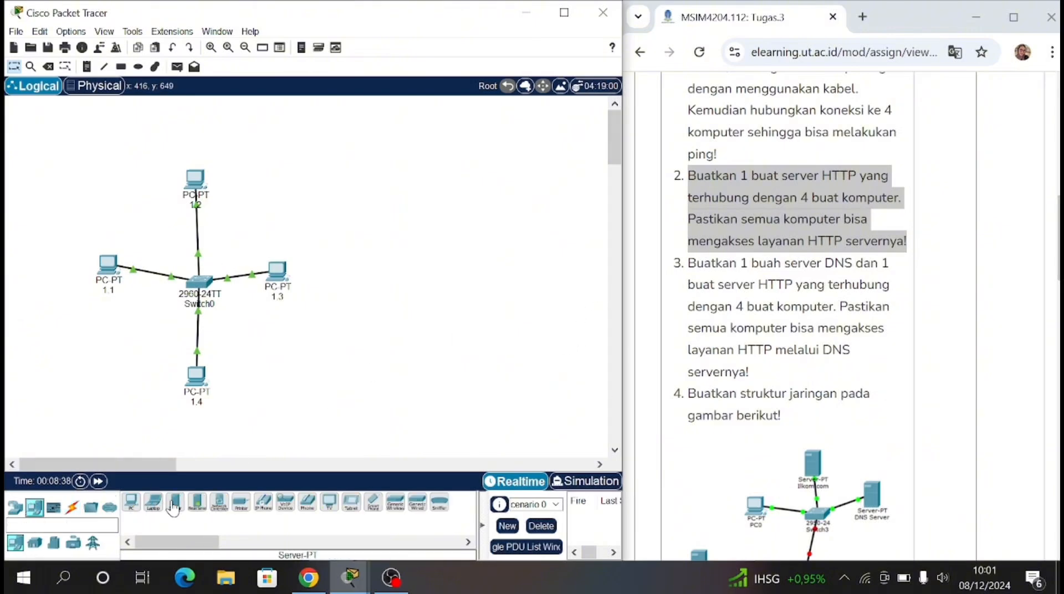
pyautogui.click(103, 179)
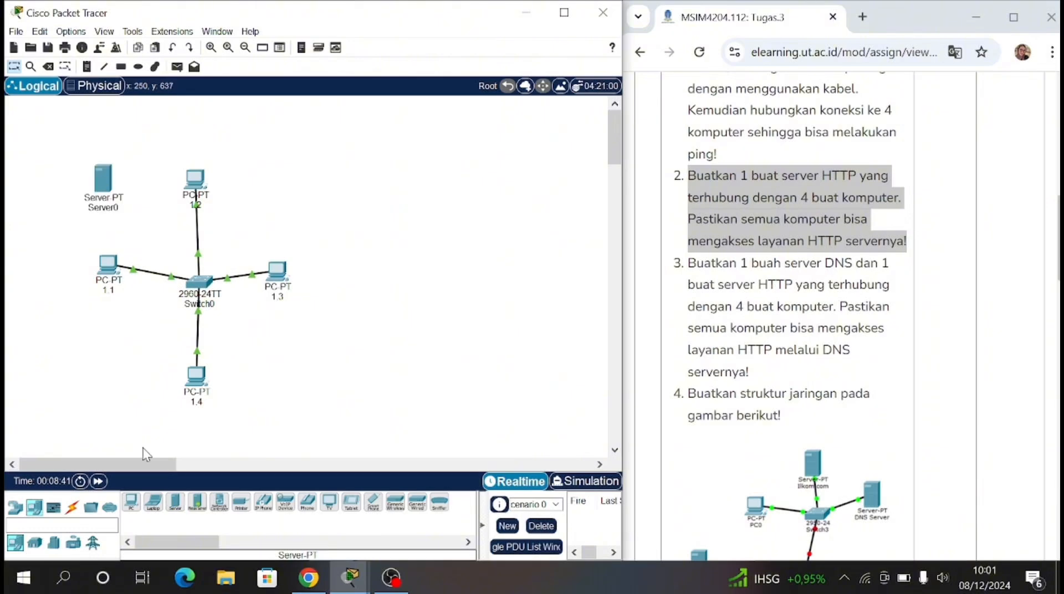
pyautogui.click(72, 507)
pyautogui.click(132, 502)
pyautogui.click(103, 178)
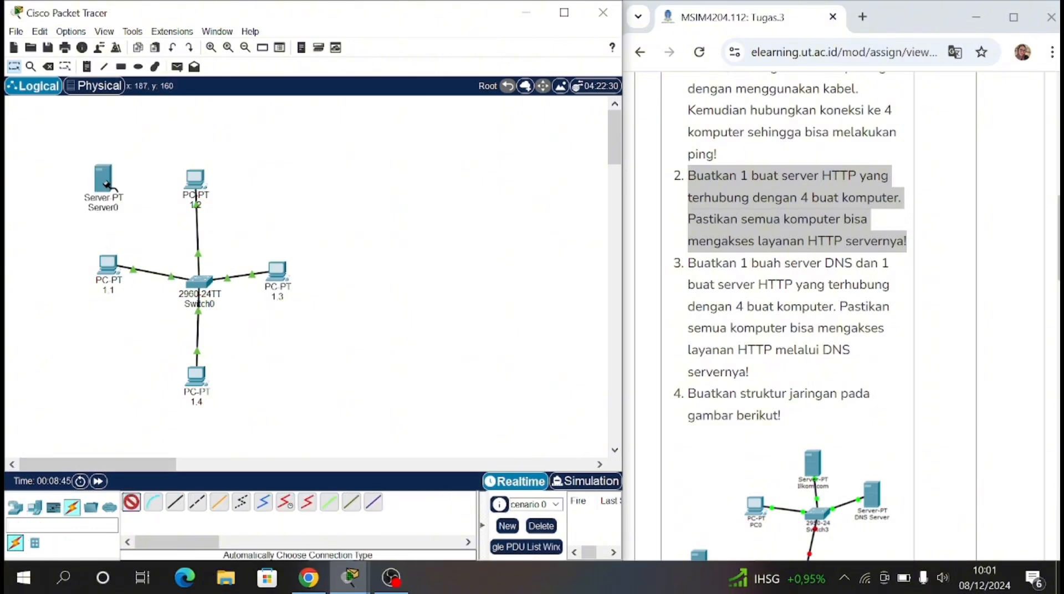
pyautogui.click(199, 281)
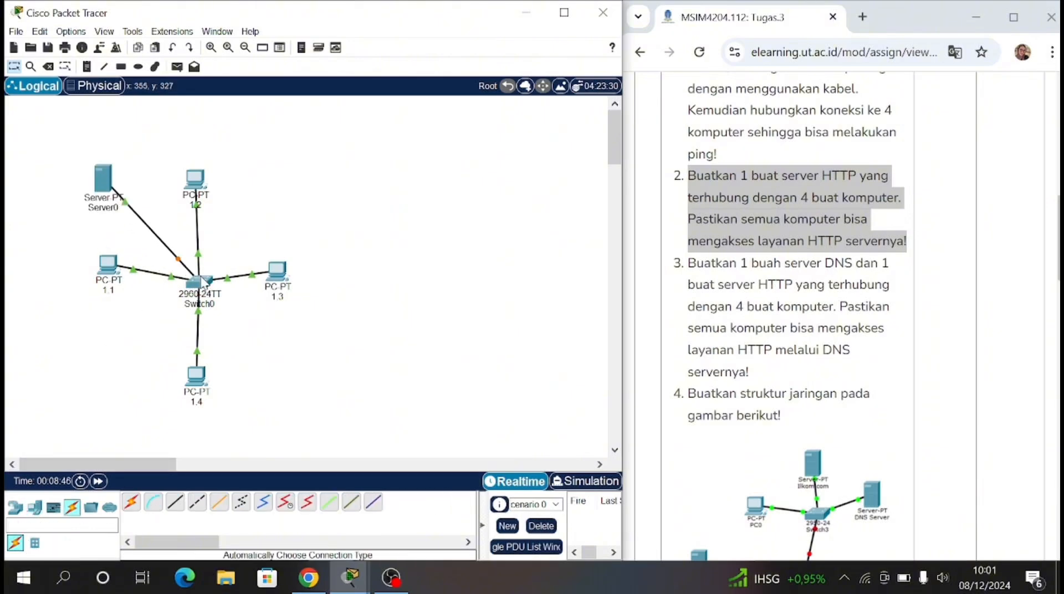
# Step: Rename the new server as http 1.100
pyautogui.click(109, 207)
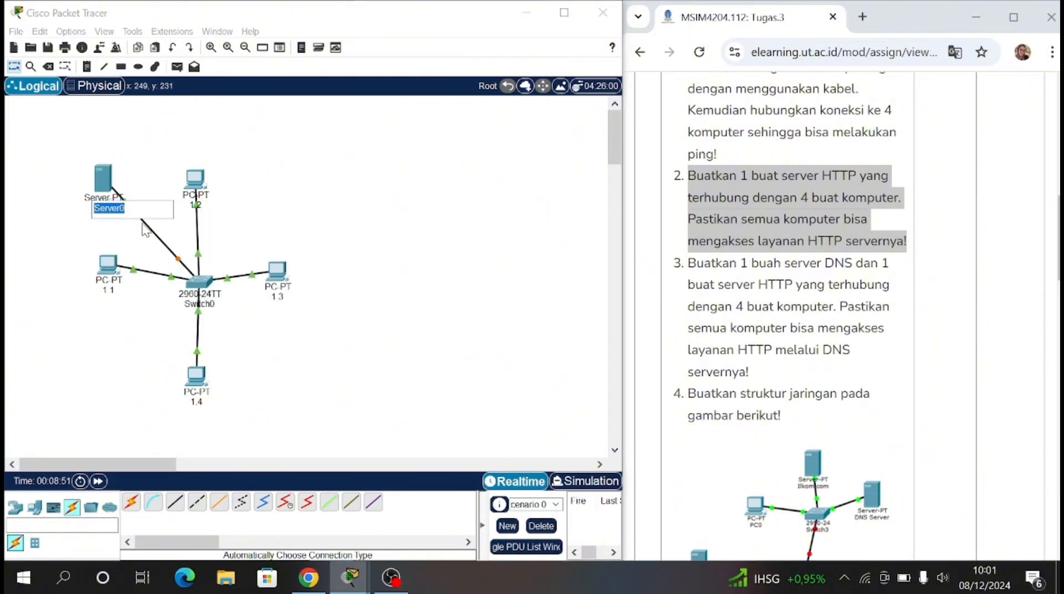
pyautogui.write('http 1.100')
pyautogui.press('Return')
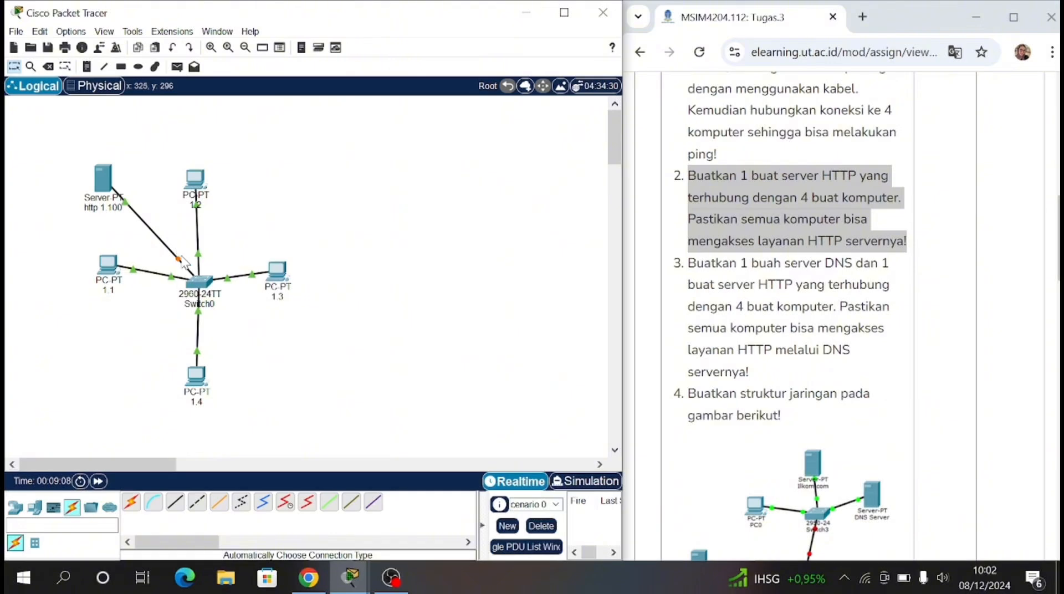
# Step: Open the IPv4 address setting of the http 1.100 server's FastEthernet0 interface
pyautogui.click(105, 186)
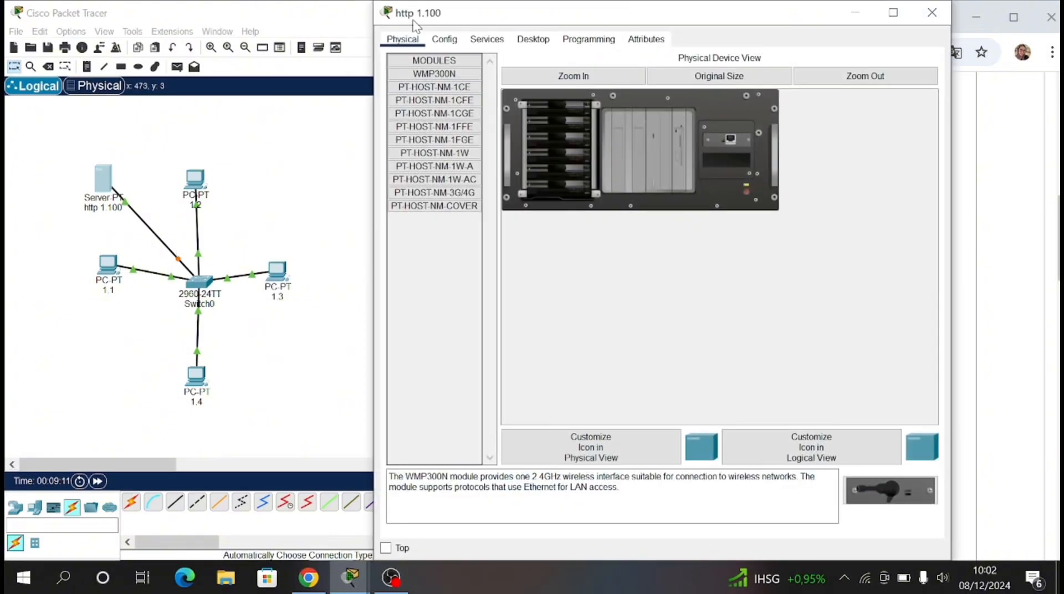
pyautogui.click(449, 44)
pyautogui.click(435, 114)
pyautogui.click(766, 174)
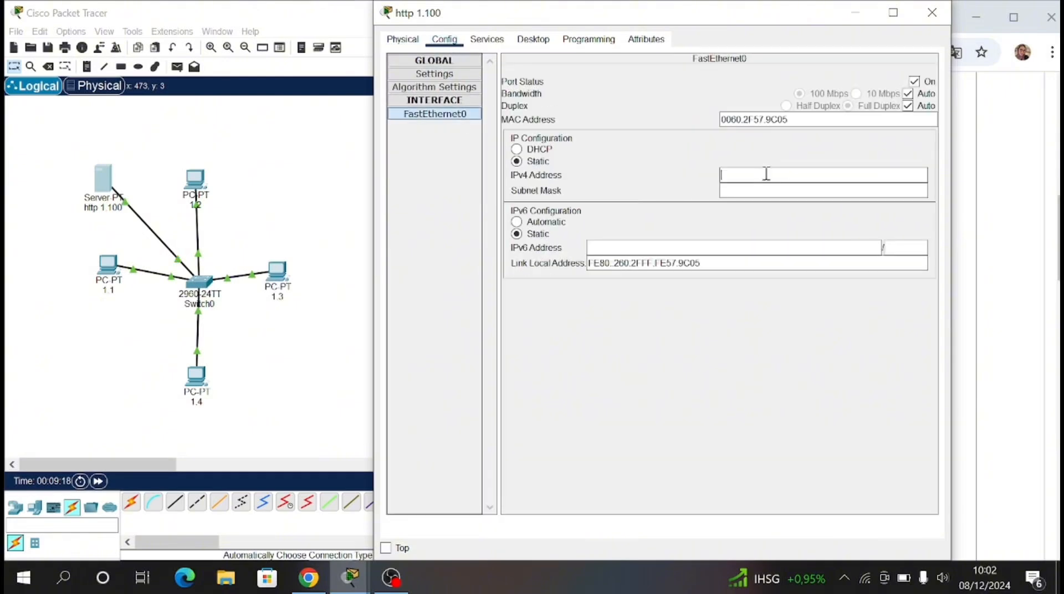
pyautogui.write('192.168.1.100')
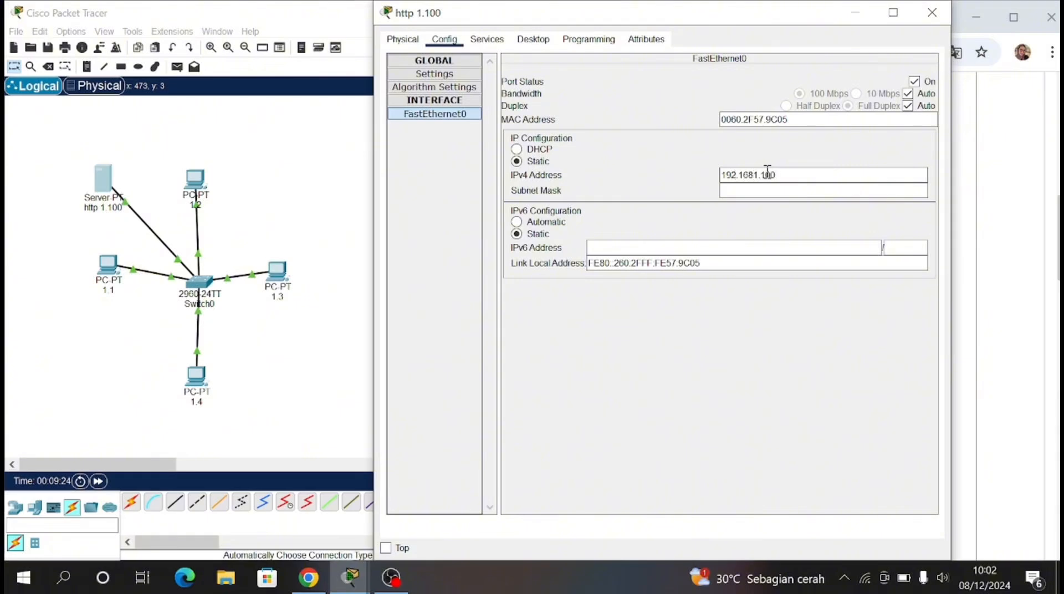
pyautogui.press('Return')
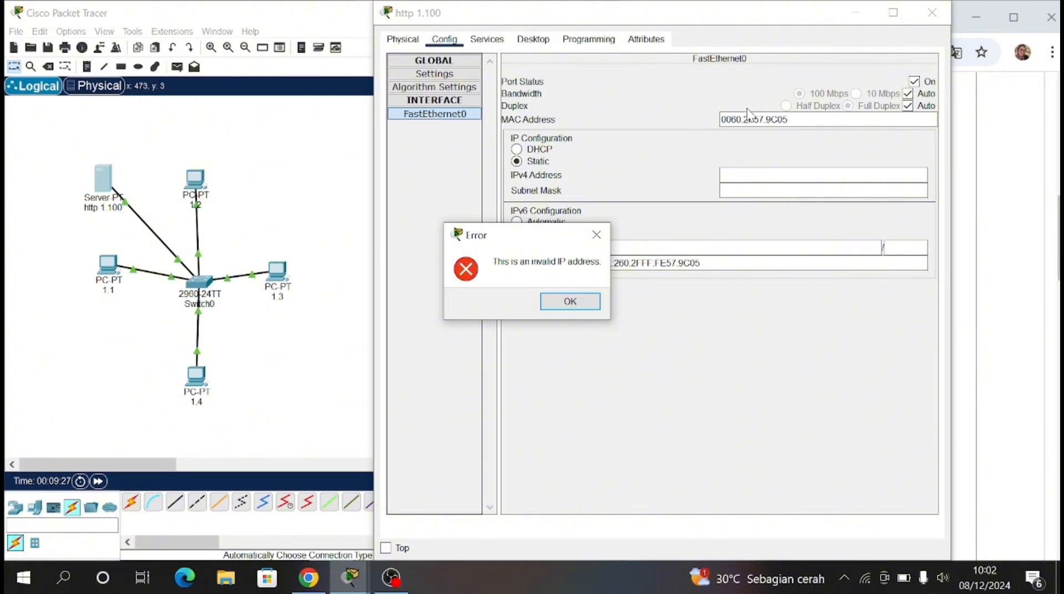
pyautogui.click(570, 301)
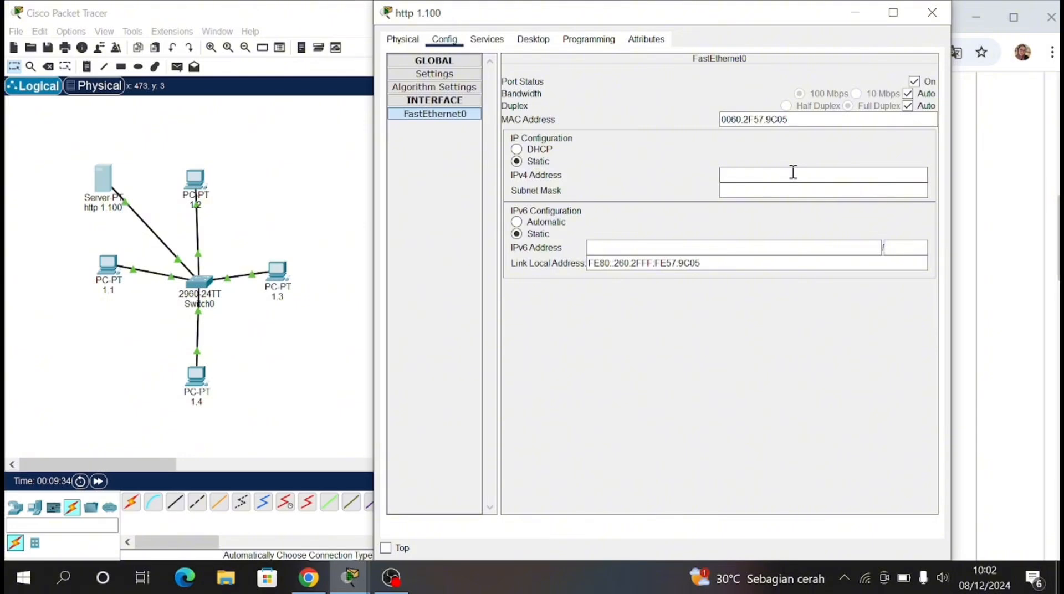
# Step: Give the server the static IPv4 address 192.168.1.100 with subnet mask 255.255.255.0, and check its HTTP service settings
pyautogui.write('192.168.1.100')
pyautogui.press('Tab')
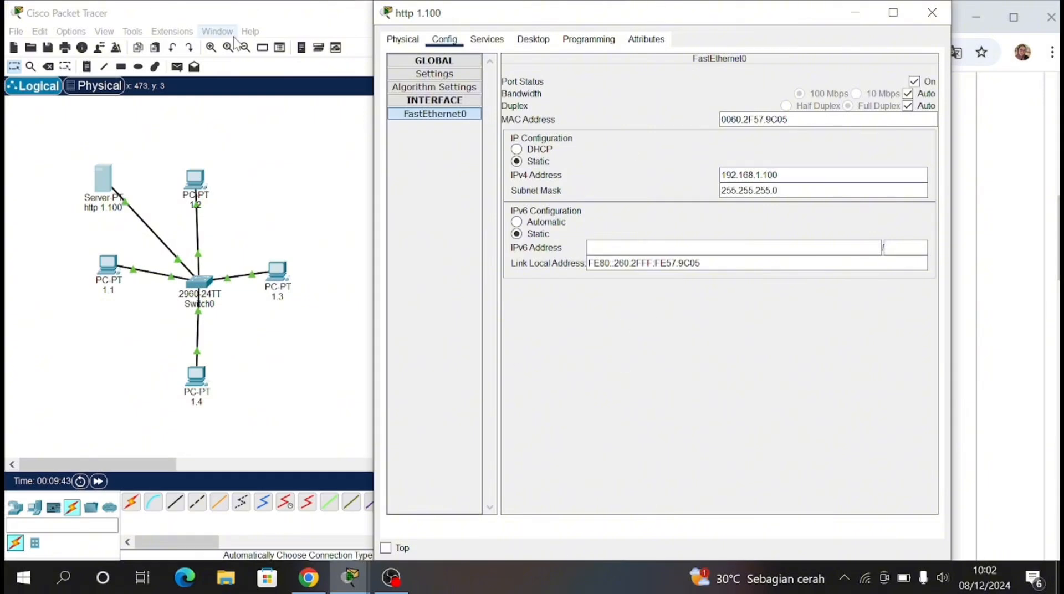
pyautogui.click(488, 40)
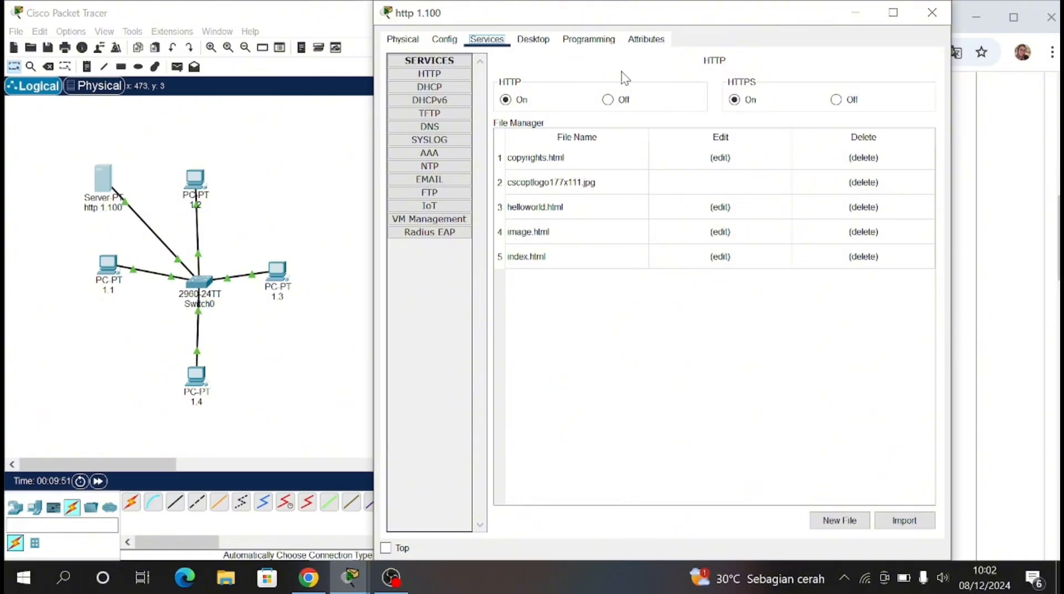
pyautogui.click(854, 9)
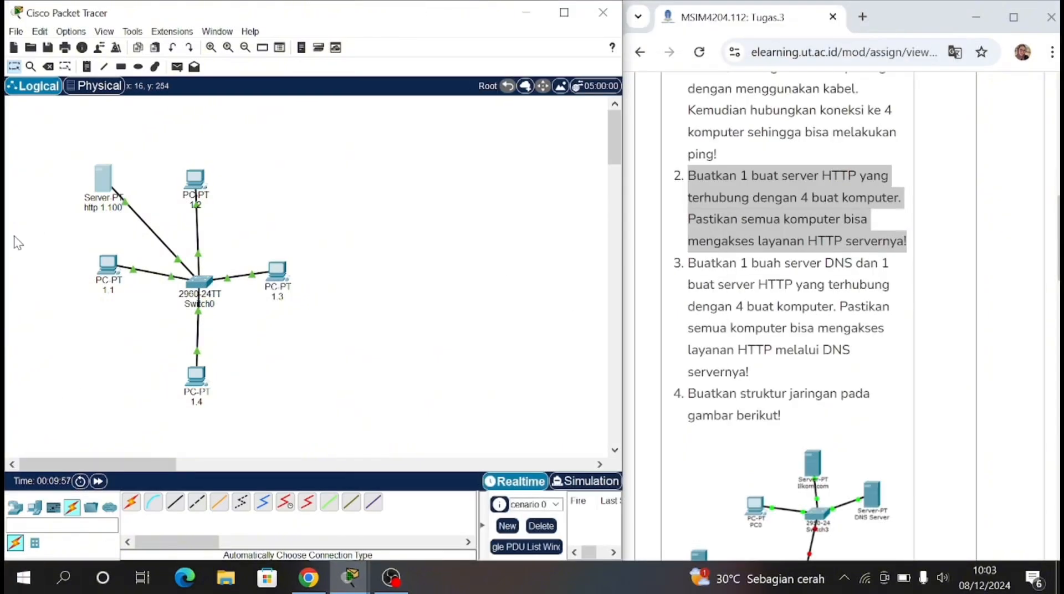
# Step: Close PC 1.1's command prompt and load 192.168.1.100 in its web browser
pyautogui.click(115, 279)
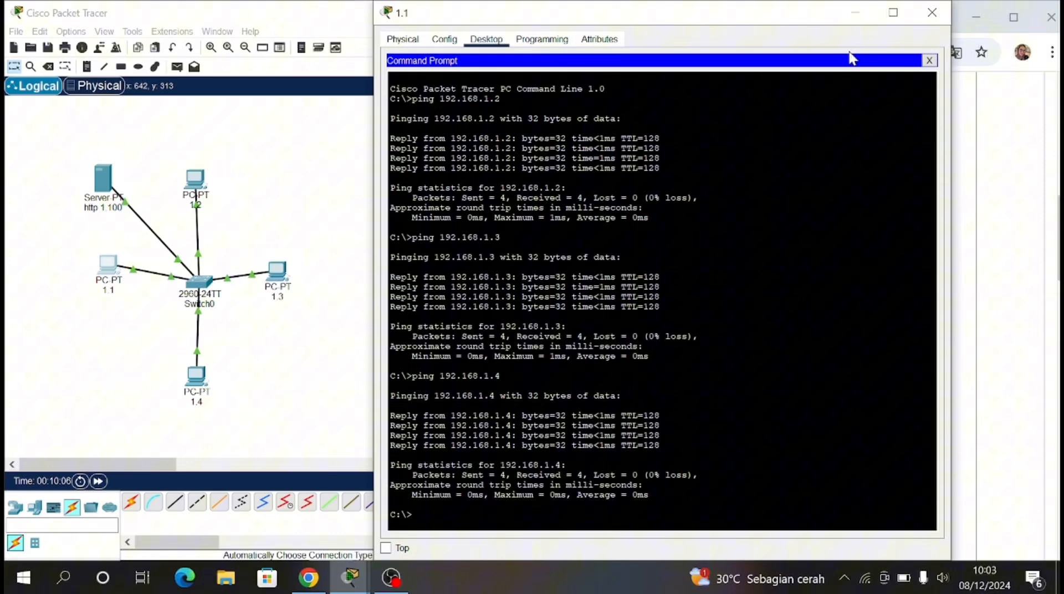
pyautogui.click(929, 61)
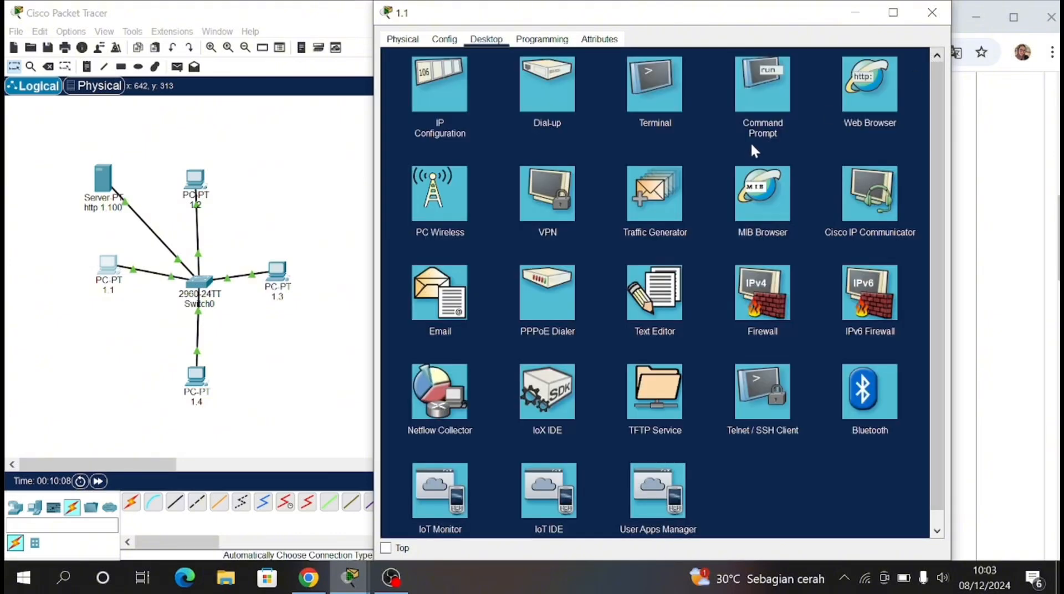
pyautogui.click(890, 62)
pyautogui.click(742, 83)
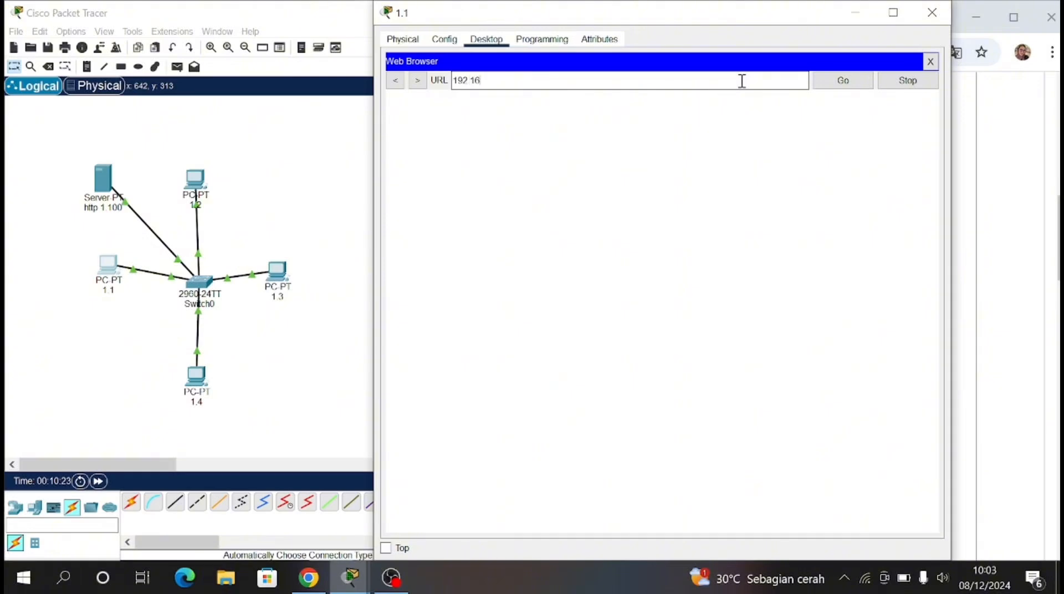
pyautogui.write('192.168.1.100')
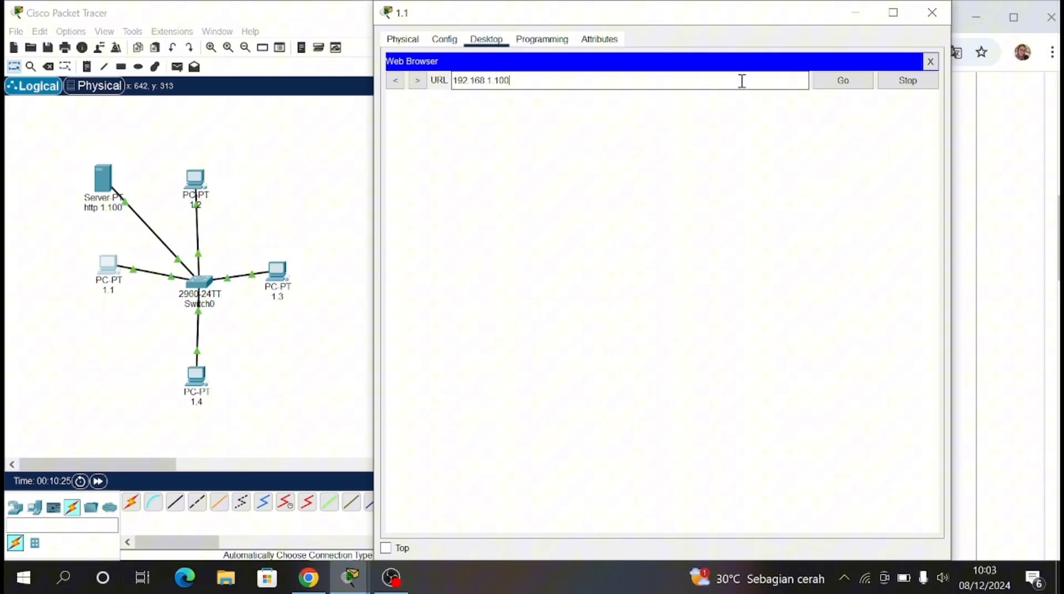
pyautogui.click(850, 82)
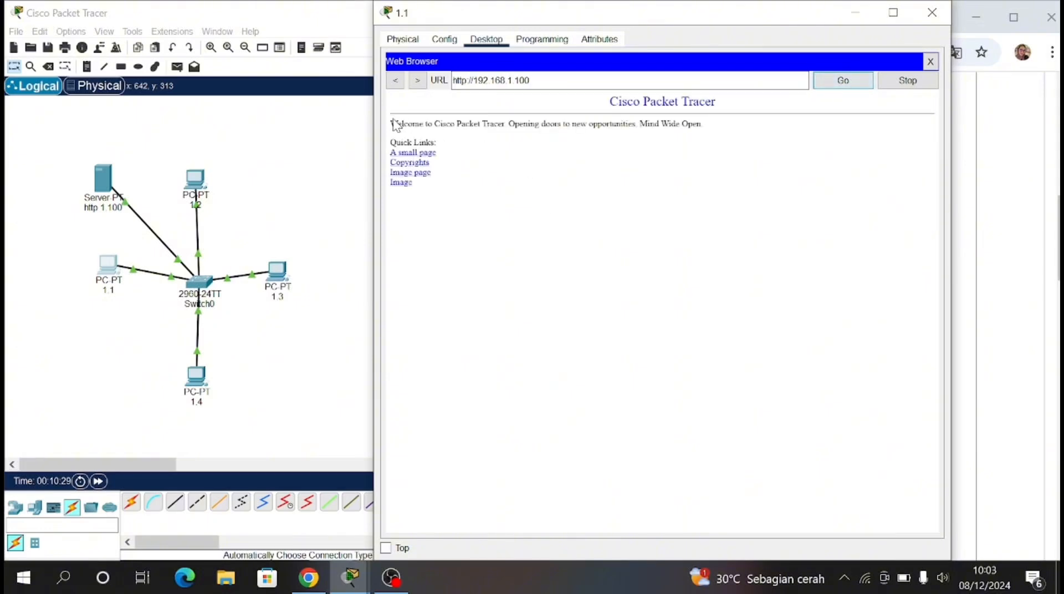
# Step: Highlight the welcome text and quick links of the server page on PC 1.1, and close that PC's window
pyautogui.moveTo(389, 121); pyautogui.dragTo(439, 191)
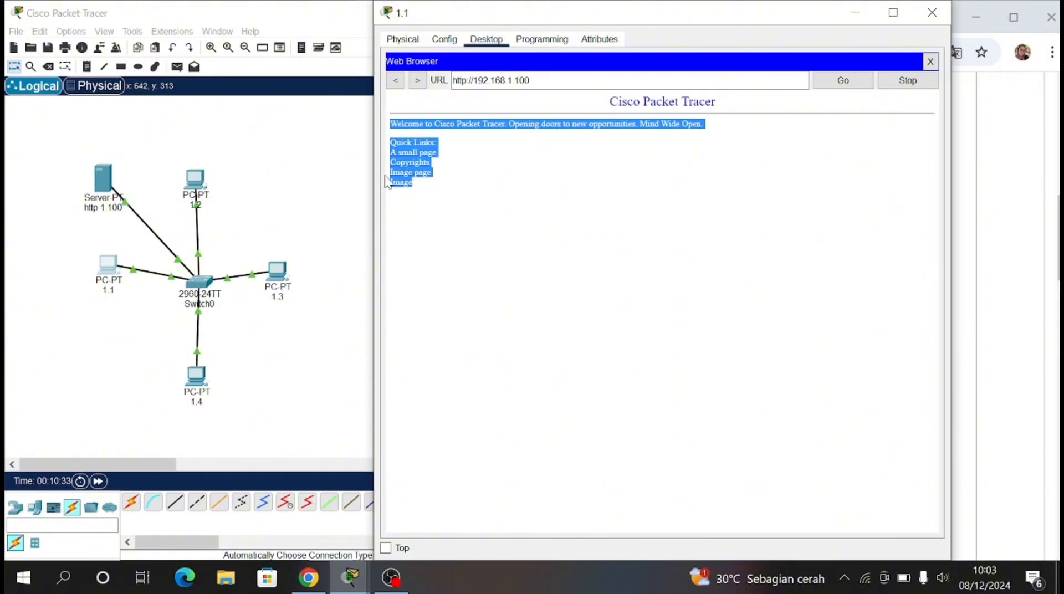
pyautogui.click(460, 176)
pyautogui.moveTo(390, 122); pyautogui.dragTo(439, 186)
pyautogui.click(442, 186)
pyautogui.click(930, 15)
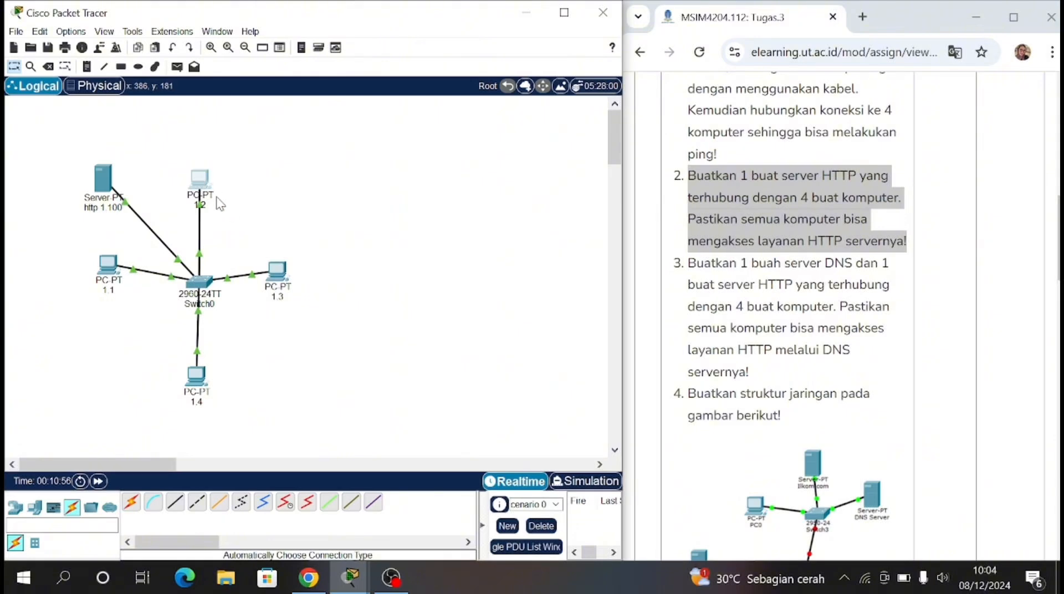
# Step: Load 192.168.1.100 in PC 1.2's web browser and highlight the text of the server page
pyautogui.click(199, 179)
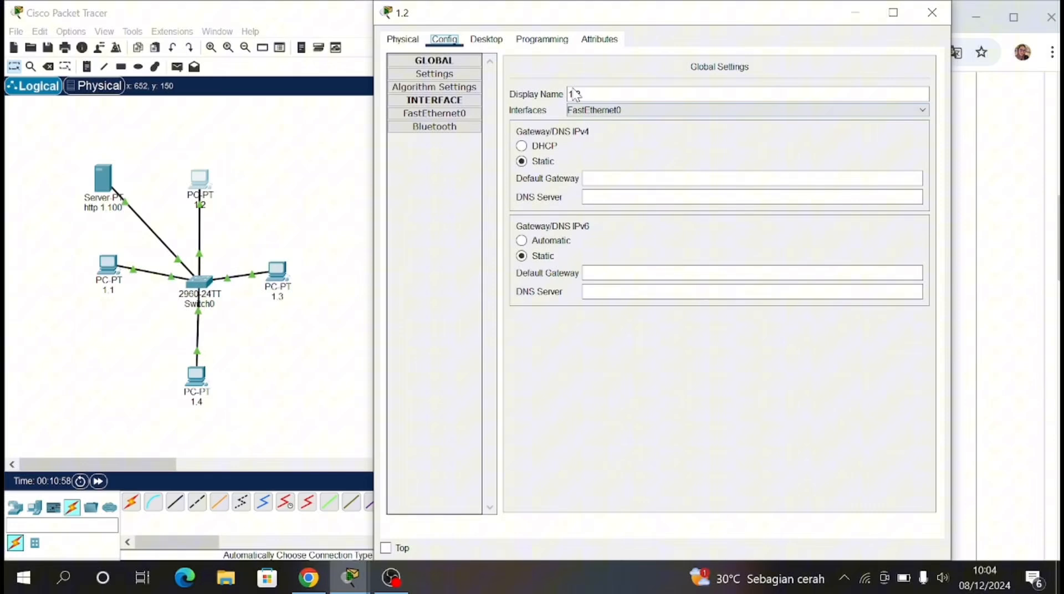
pyautogui.click(486, 39)
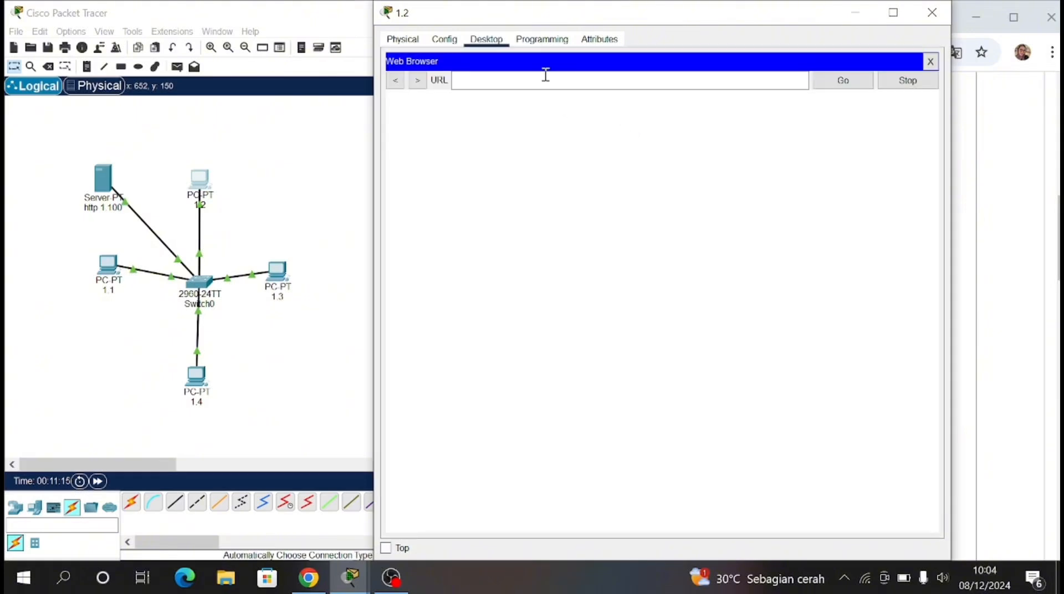
pyautogui.click(549, 84)
pyautogui.write('192.1')
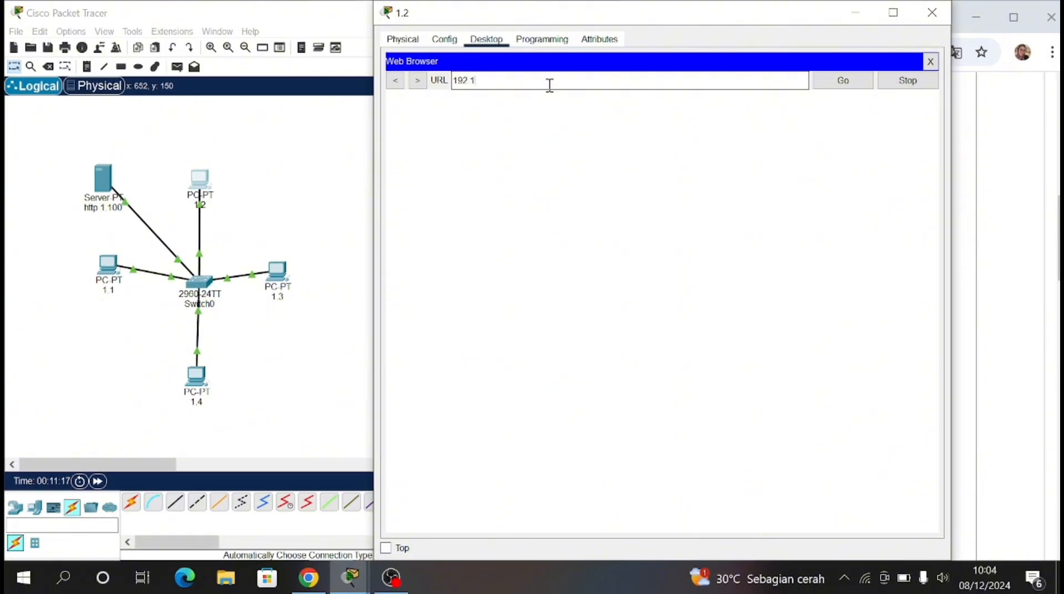
pyautogui.write('68.1.100')
pyautogui.click(853, 84)
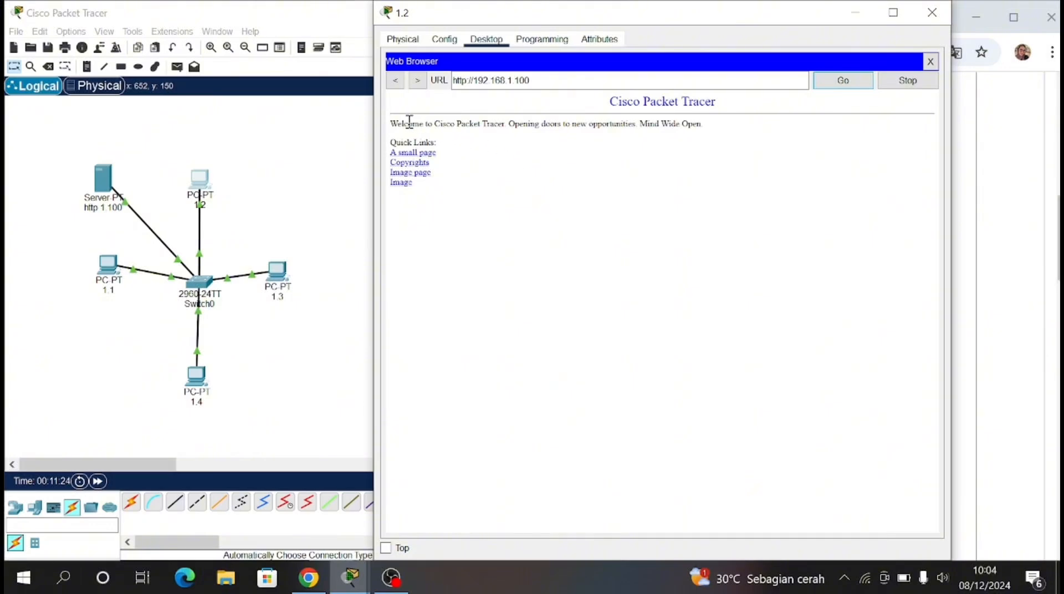
pyautogui.moveTo(393, 122); pyautogui.dragTo(392, 280)
# Step: Open the web browser on PC 1.3 and close the leftover http 1.100 server window
pyautogui.click(284, 285)
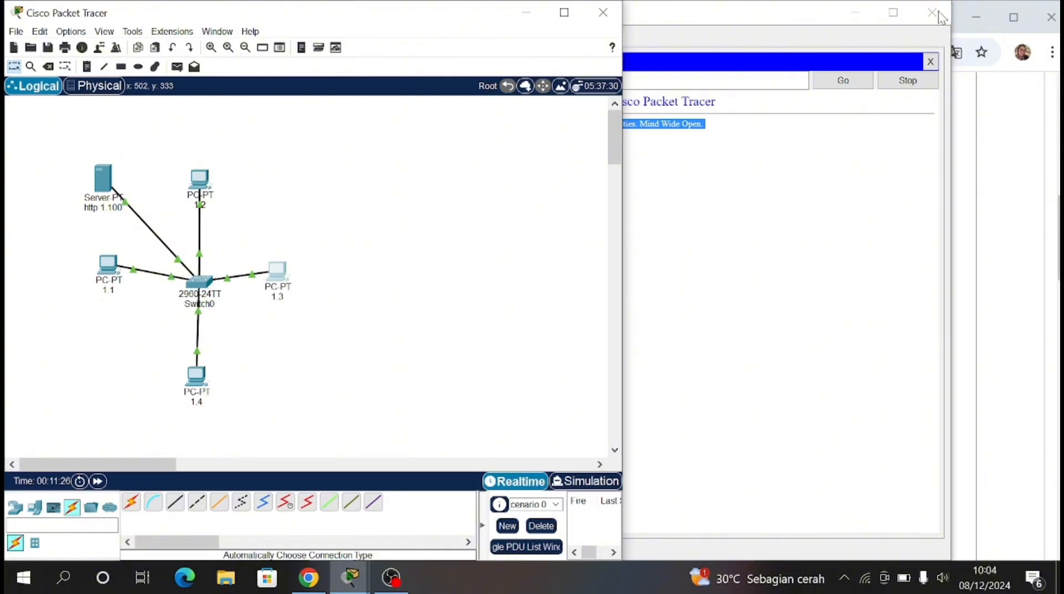
pyautogui.click(752, 144)
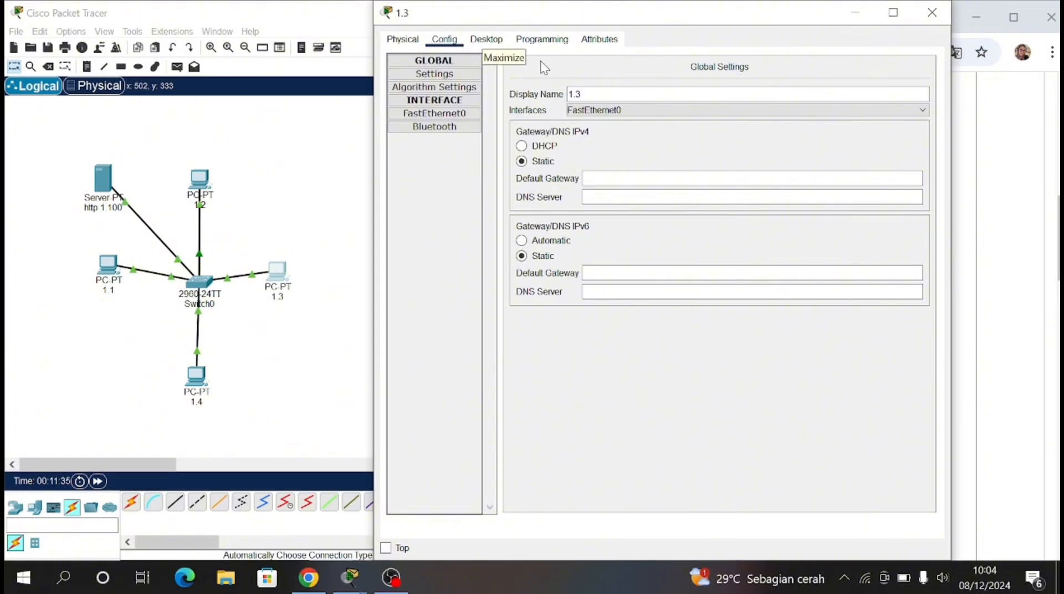
pyautogui.click(487, 40)
pyautogui.click(871, 78)
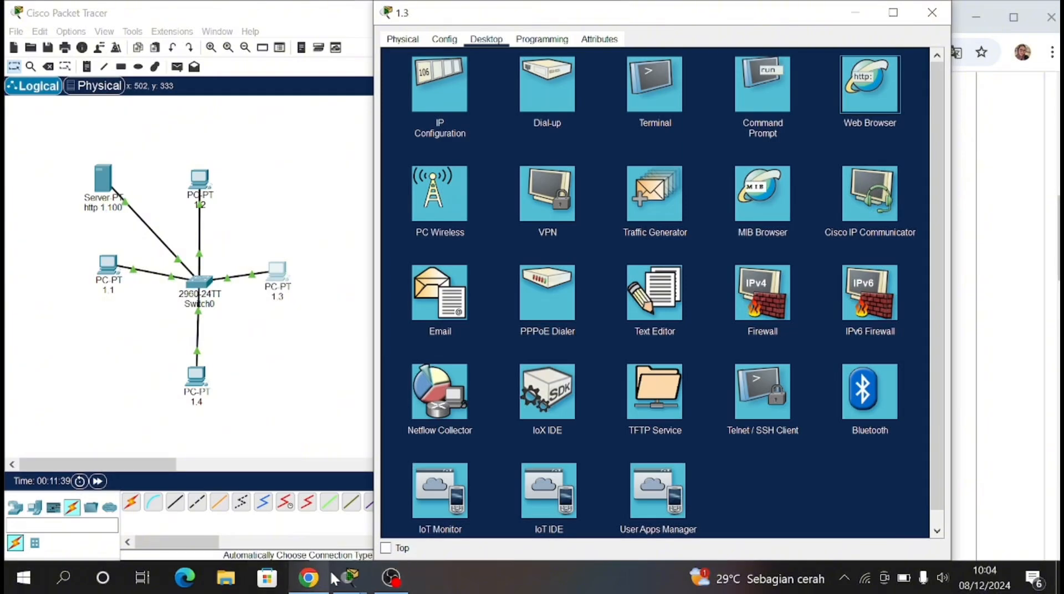
pyautogui.moveTo(350, 577)
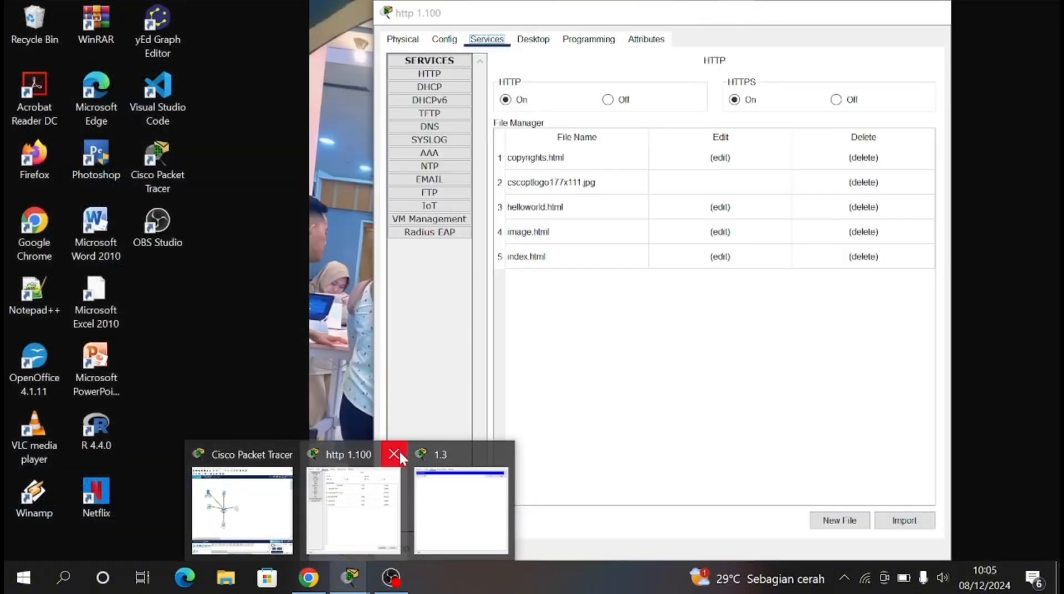
pyautogui.click(398, 450)
# Step: Load 192.168.1.100 in PC 1.3's web browser, highlight the page text, and close that PC's window
pyautogui.write('19')
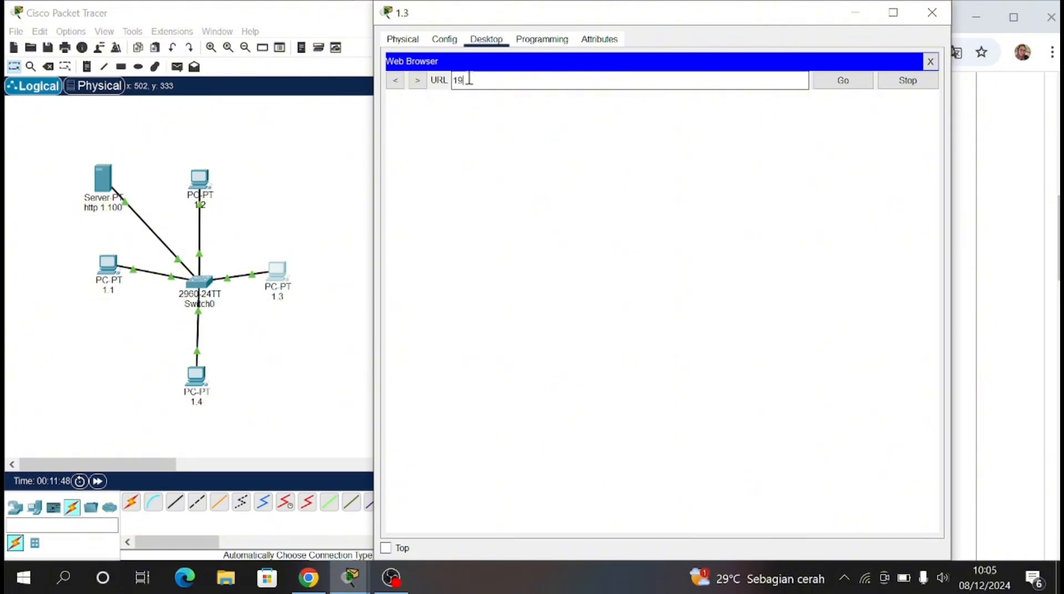
pyautogui.write('2.168.1.100')
pyautogui.click(858, 82)
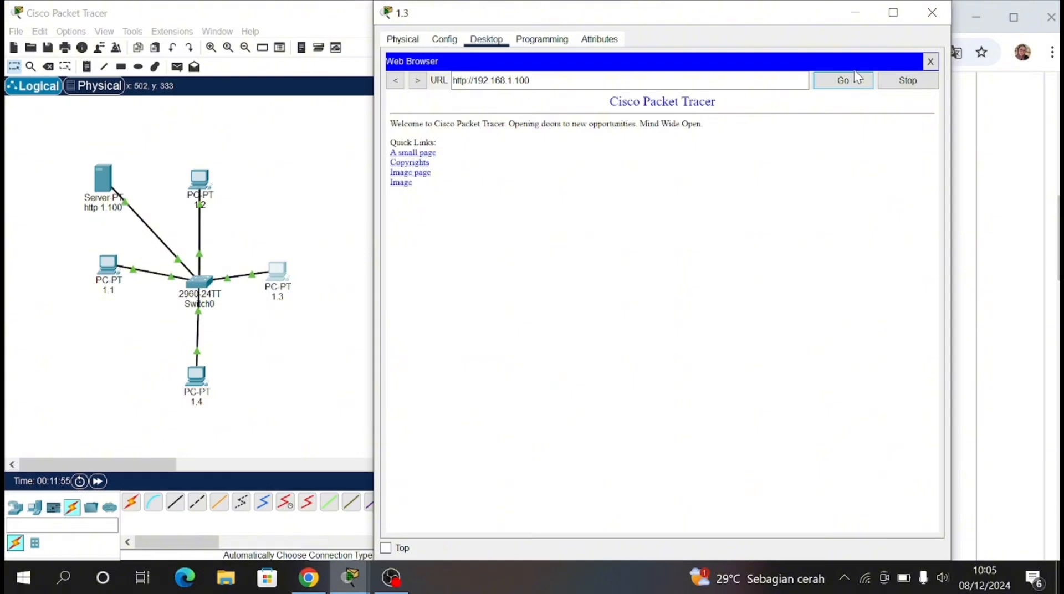
pyautogui.moveTo(391, 118); pyautogui.dragTo(456, 187)
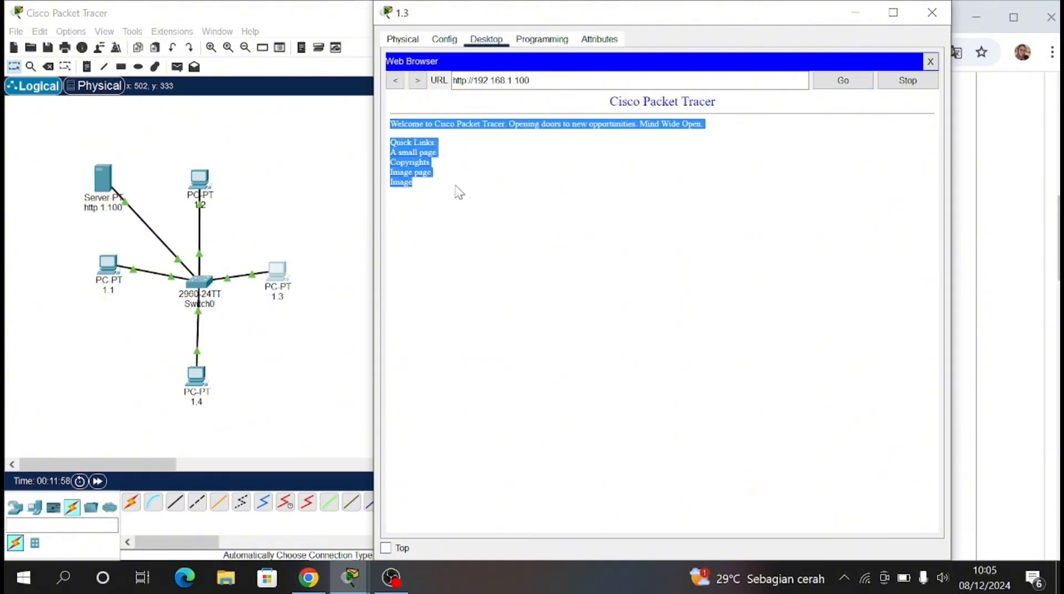
pyautogui.click(932, 12)
# Step: Load 192.168.1.100 in PC 1.4's web browser, highlight the page text, and close that PC's window
pyautogui.click(196, 377)
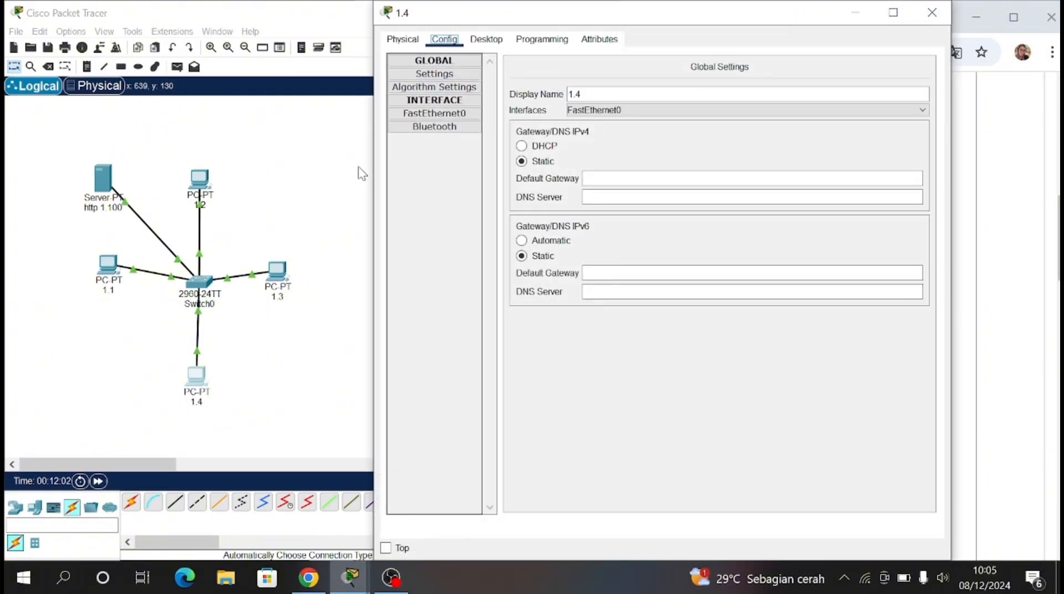
pyautogui.click(486, 39)
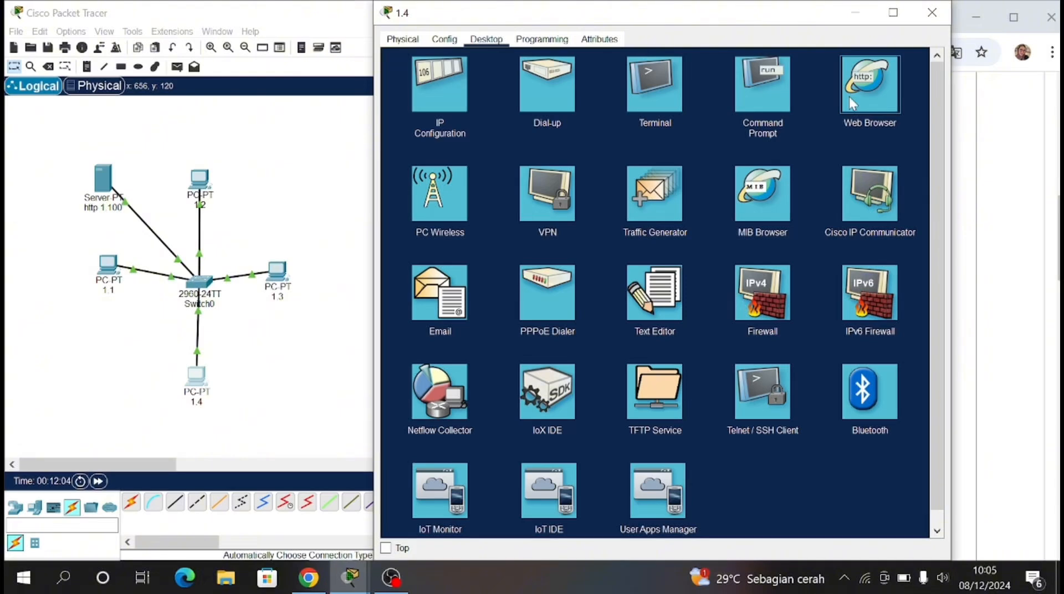
pyautogui.click(849, 96)
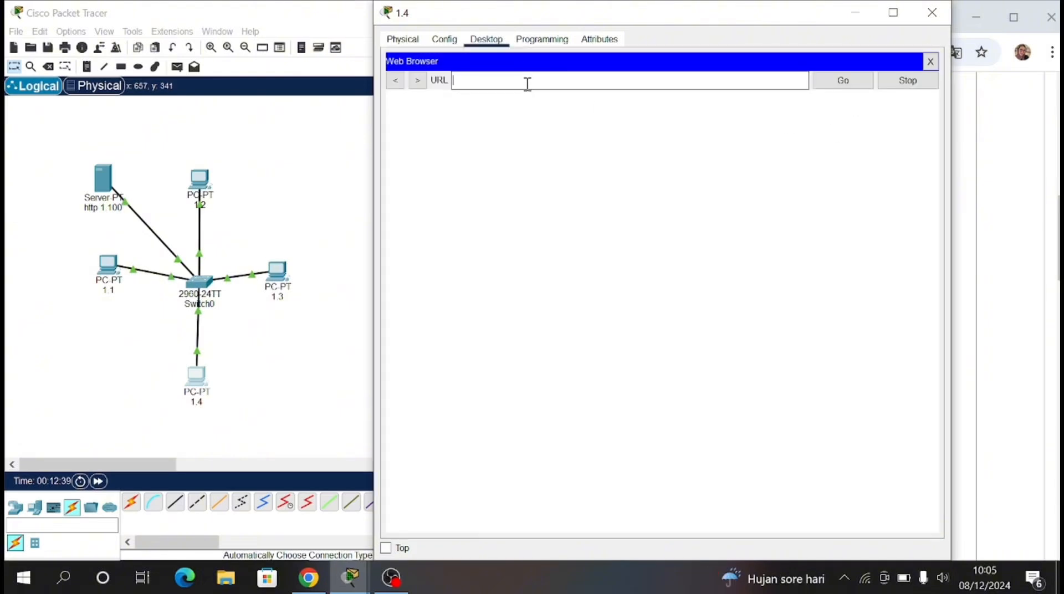
pyautogui.write('192.168.1.100')
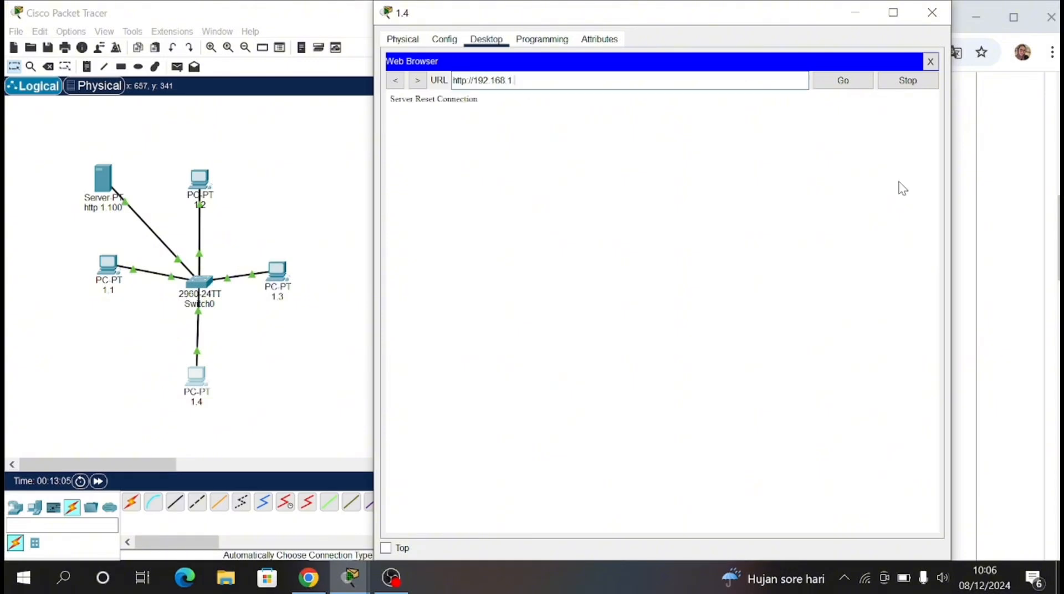
pyautogui.click(848, 84)
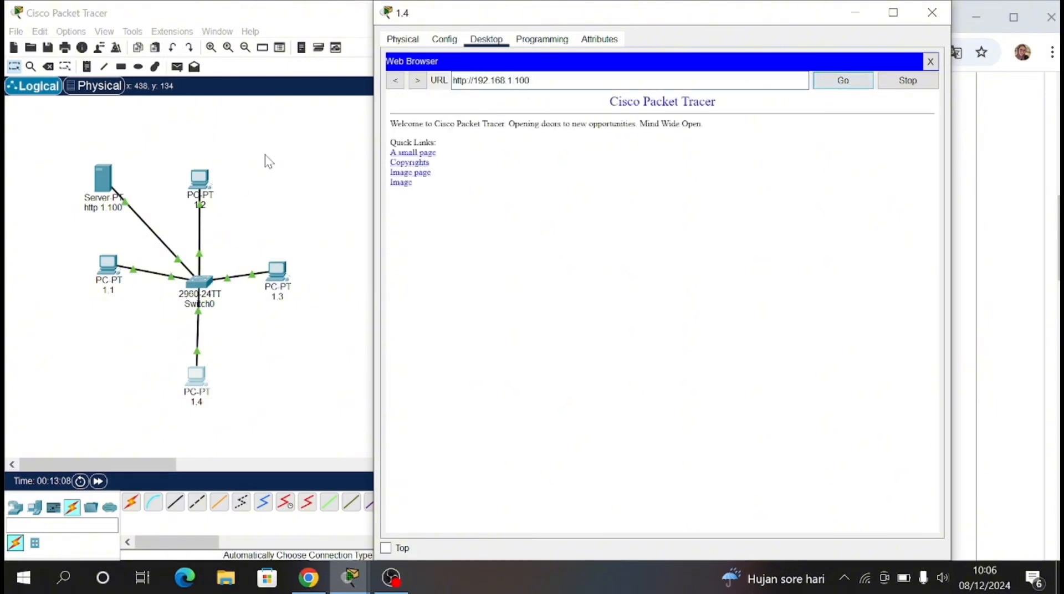
pyautogui.moveTo(395, 126); pyautogui.dragTo(434, 188)
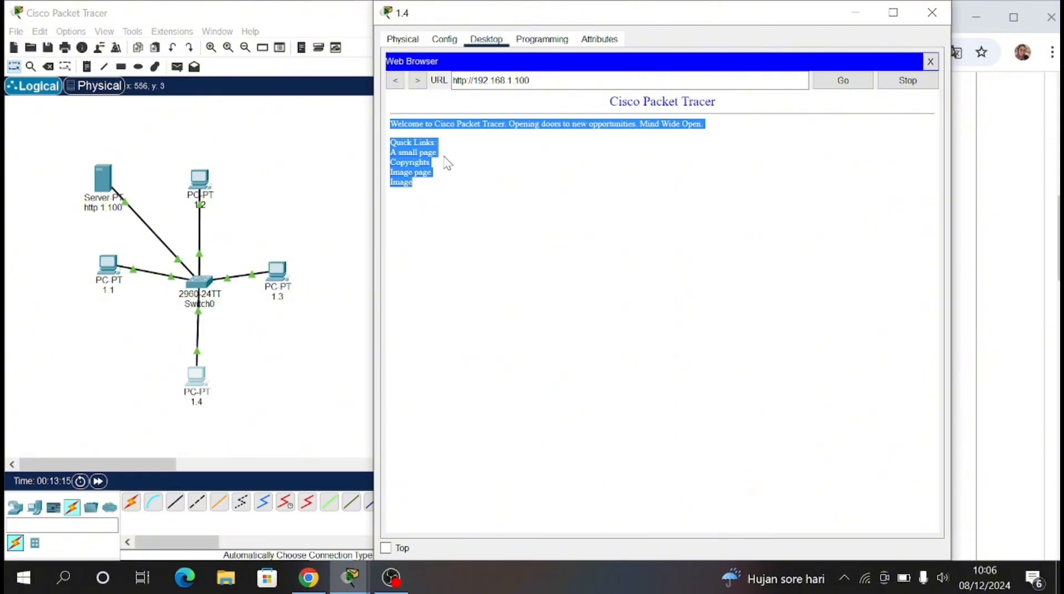
pyautogui.click(932, 12)
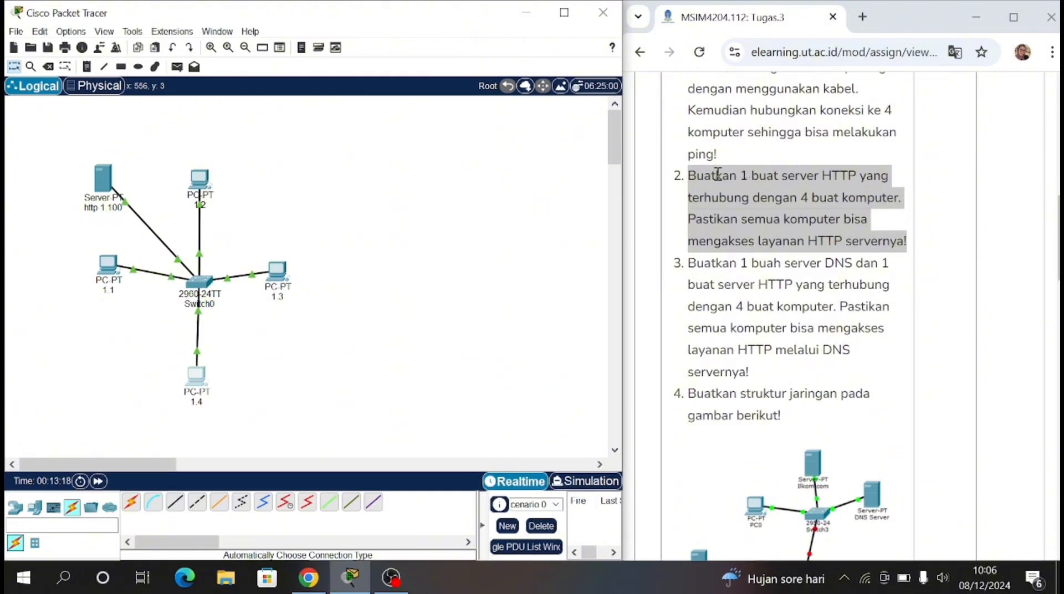
# Step: Switch to the assignment page in Chrome and highlight task 3 about the DNS and HTTP servers
pyautogui.scroll(-1, 782, 268)
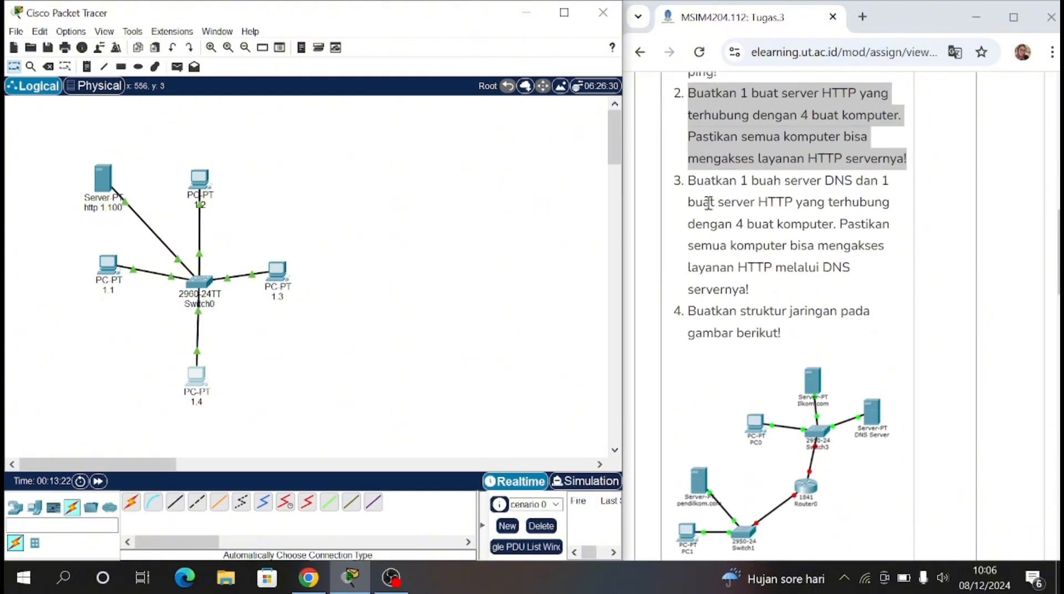
pyautogui.click(697, 189)
pyautogui.moveTo(688, 181); pyautogui.dragTo(885, 286)
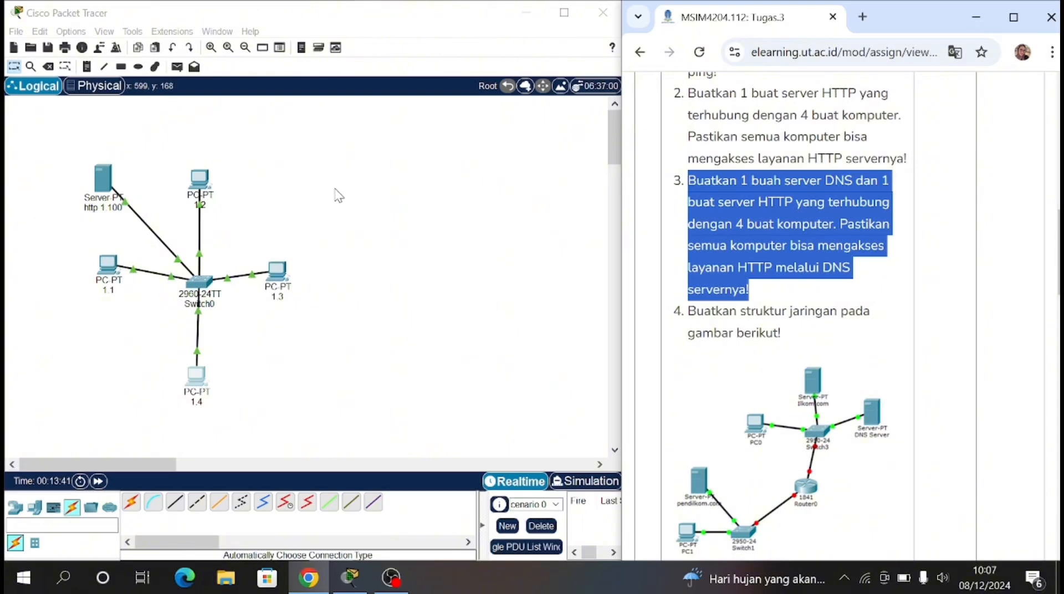
# Step: In Packet Tracer, place a Server-PT above PC 1.3 and connect it to Switch0 with an automatically chosen cable
pyautogui.click(35, 507)
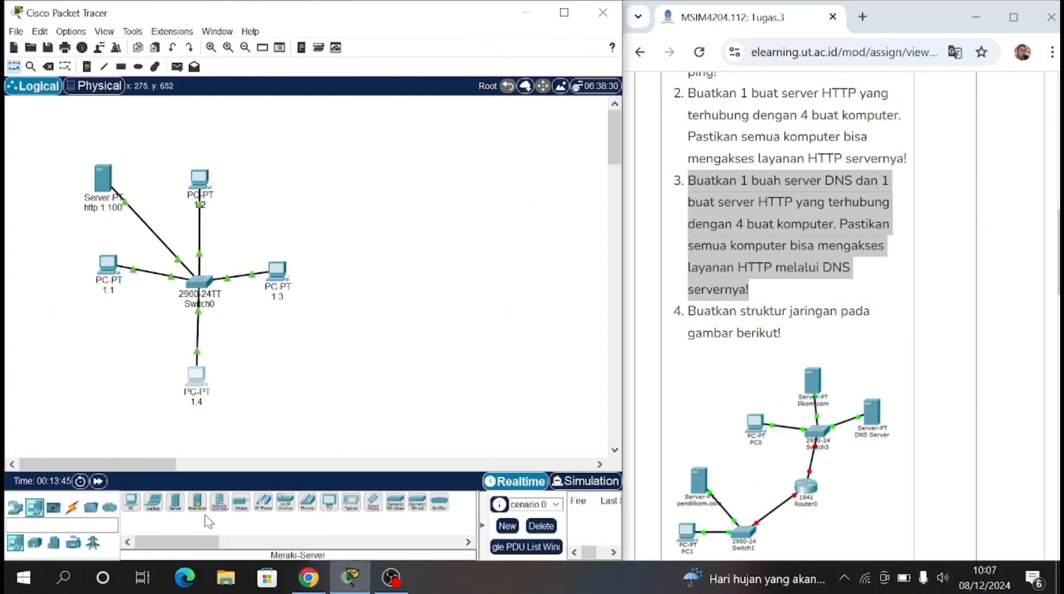
pyautogui.click(175, 501)
pyautogui.click(276, 185)
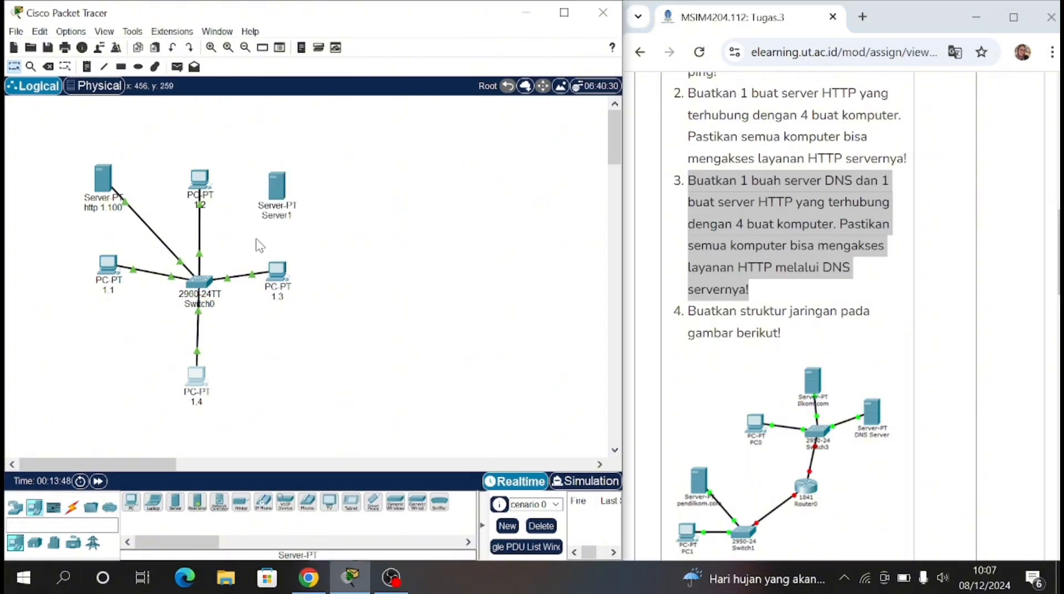
pyautogui.click(72, 507)
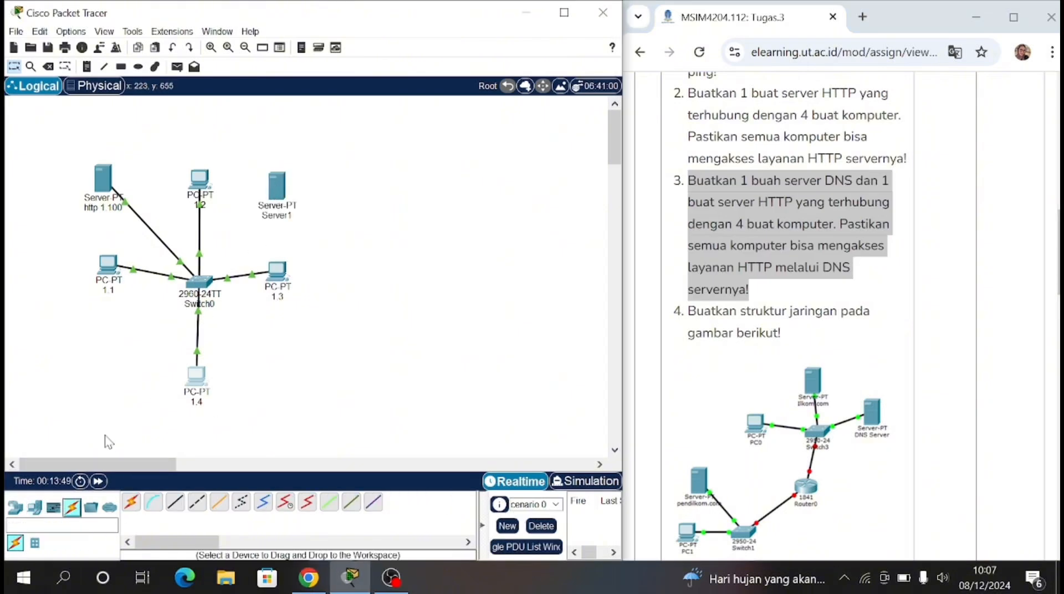
pyautogui.click(273, 212)
pyautogui.click(1044, 7)
pyautogui.click(131, 502)
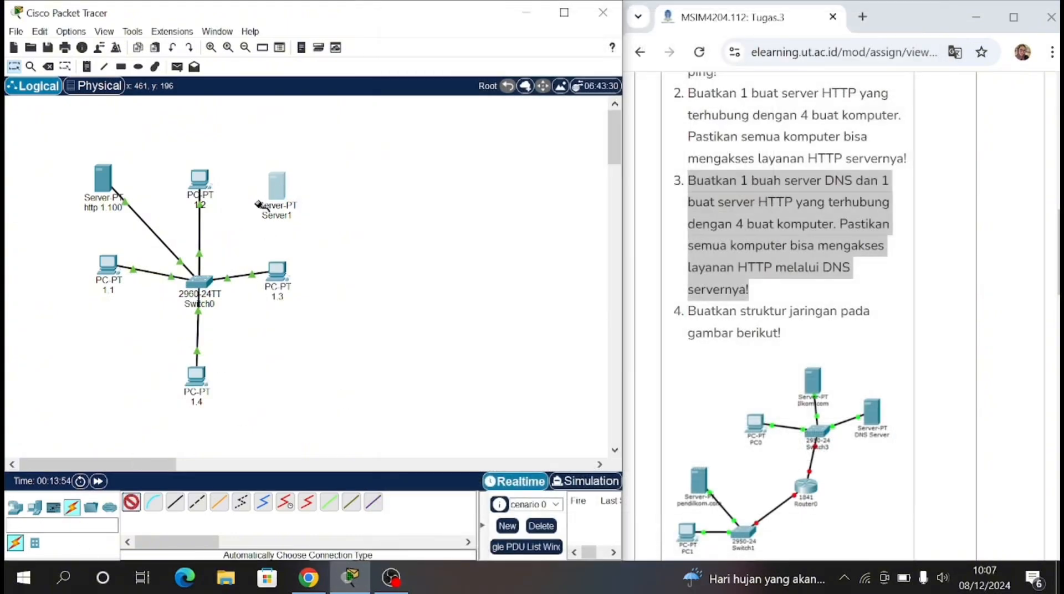
pyautogui.click(257, 204)
pyautogui.click(204, 284)
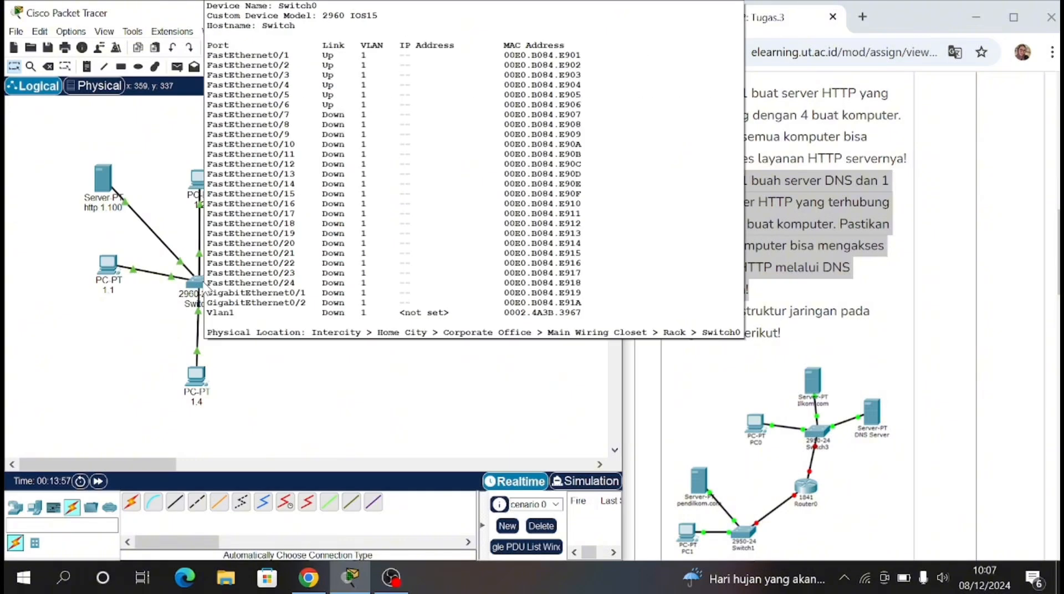
# Step: Rename the new server above PC 1.3 as dns 1.200
pyautogui.click(284, 217)
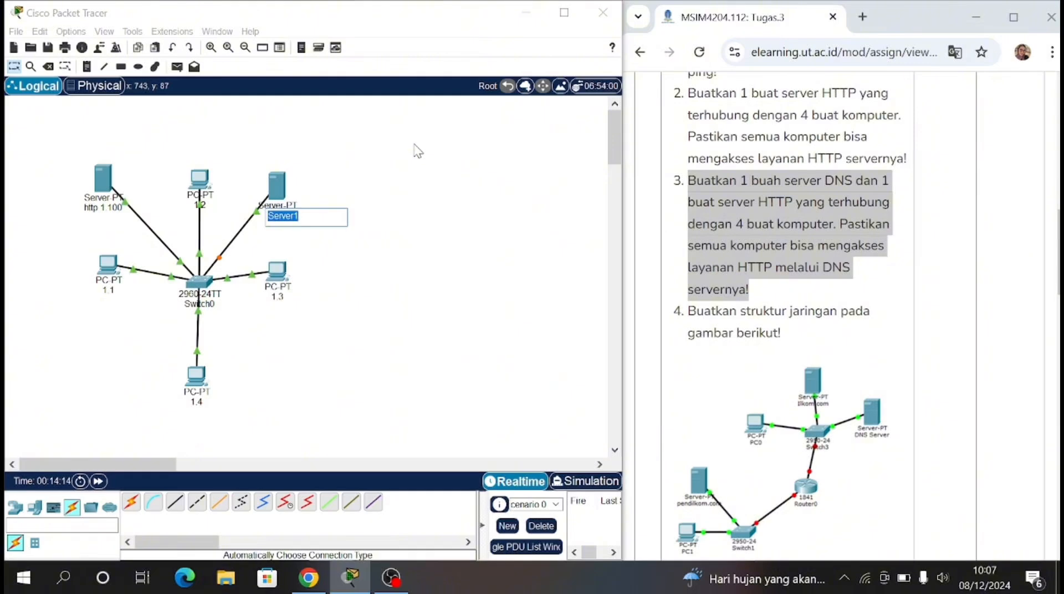
pyautogui.write('dns 1.200')
pyautogui.press('Return')
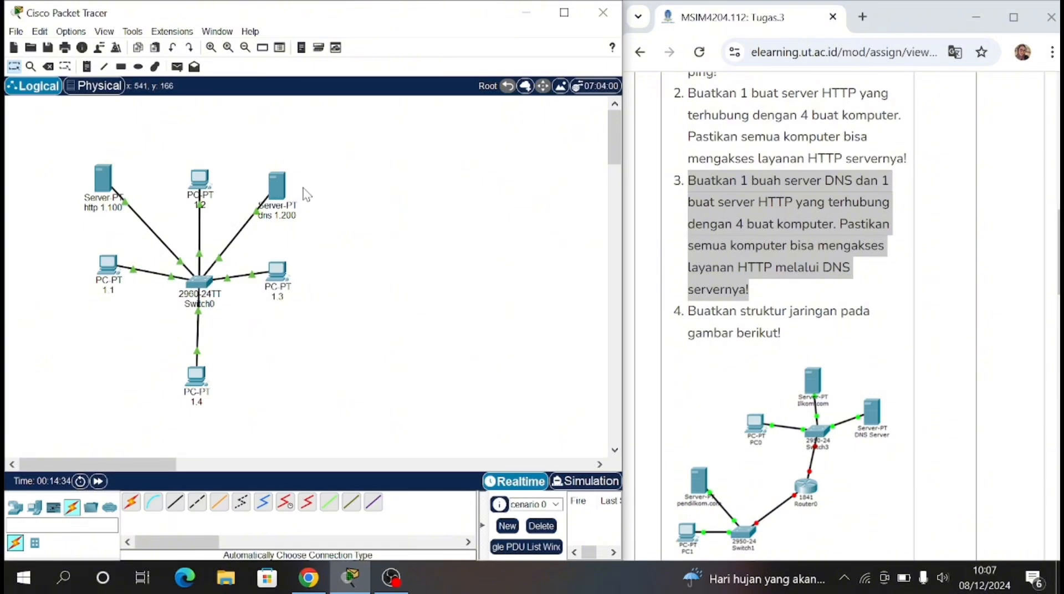
# Step: Assign the static IPv4 address 192.168.1.200 to FastEthernet0 of the dns 1.200 server
pyautogui.click(277, 187)
pyautogui.click(459, 39)
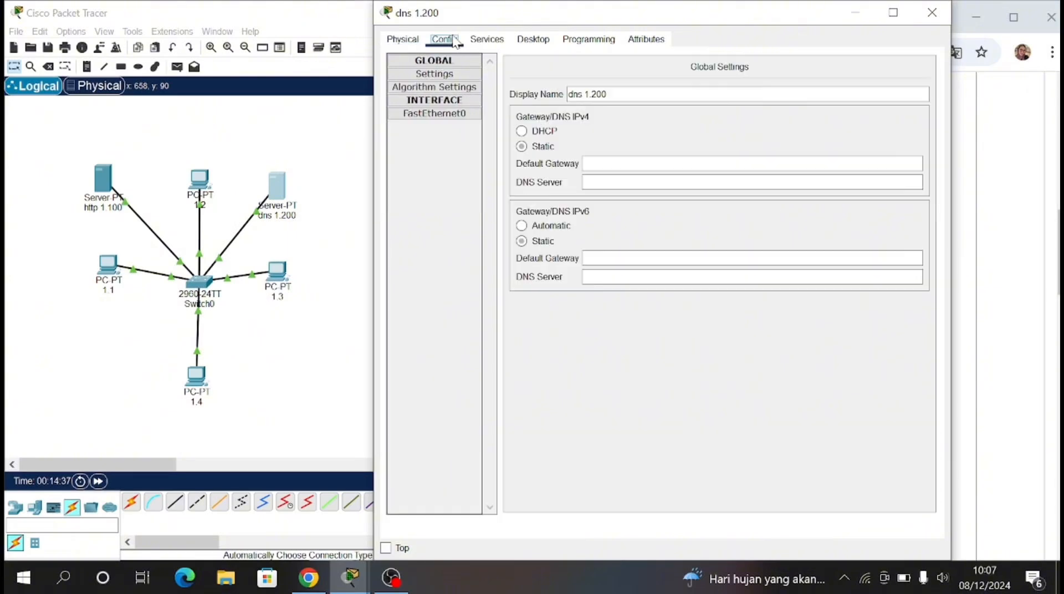
pyautogui.click(453, 114)
pyautogui.click(730, 176)
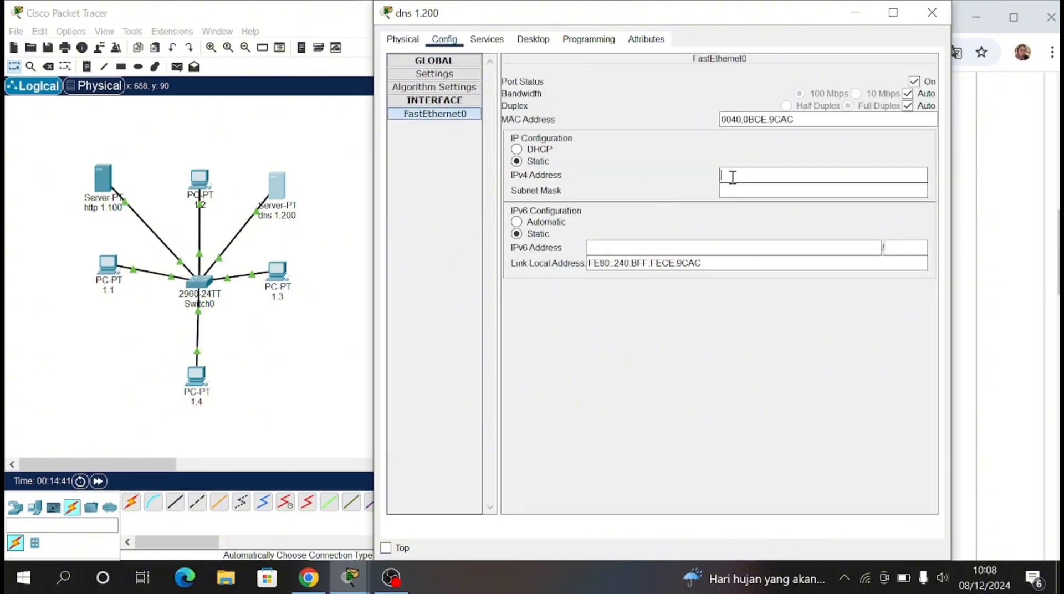
pyautogui.write('192.168.1.200')
# Step: Turn off both the HTTP and HTTPS services on the dns 1.200 server
pyautogui.click(492, 44)
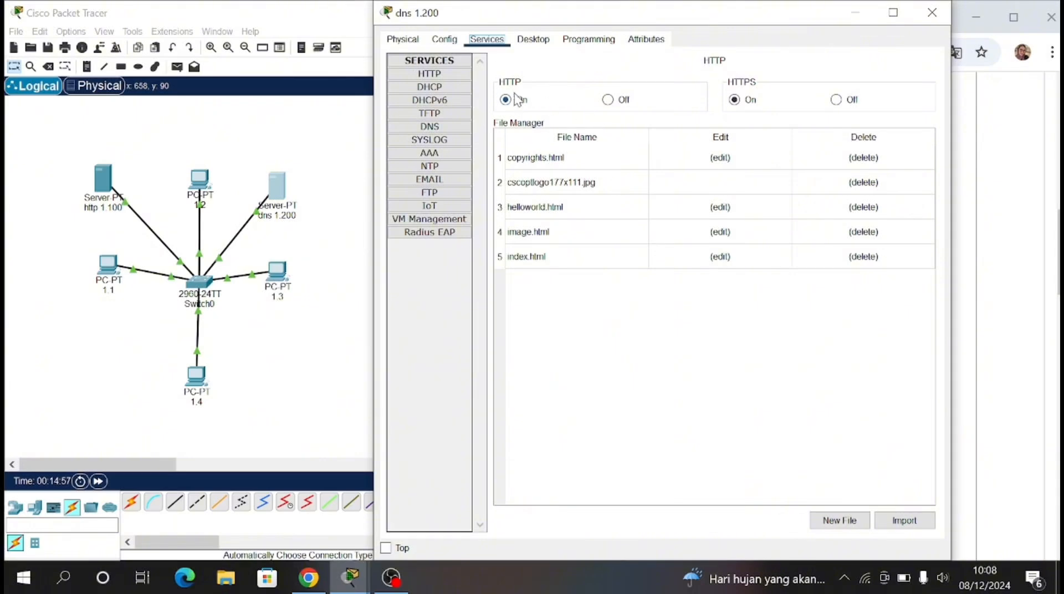
pyautogui.click(622, 100)
pyautogui.click(851, 101)
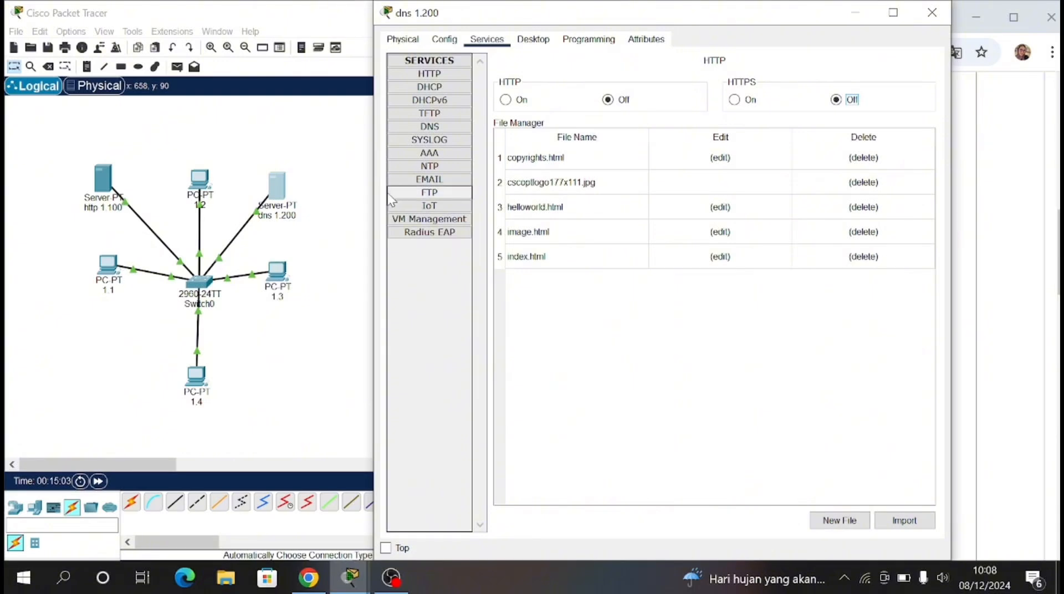
# Step: Turn on the server's DNS service, add an A record mapping meilenny.com to 192.168.1.100, and close the server window
pyautogui.click(430, 126)
pyautogui.click(649, 85)
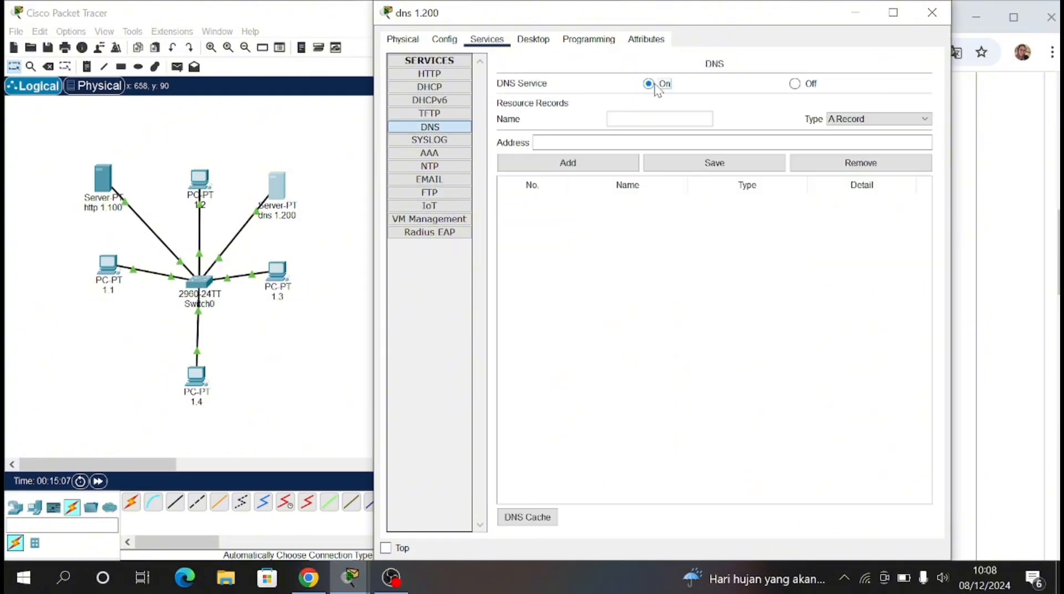
pyautogui.click(654, 119)
pyautogui.write('meilenny.com')
pyautogui.click(681, 142)
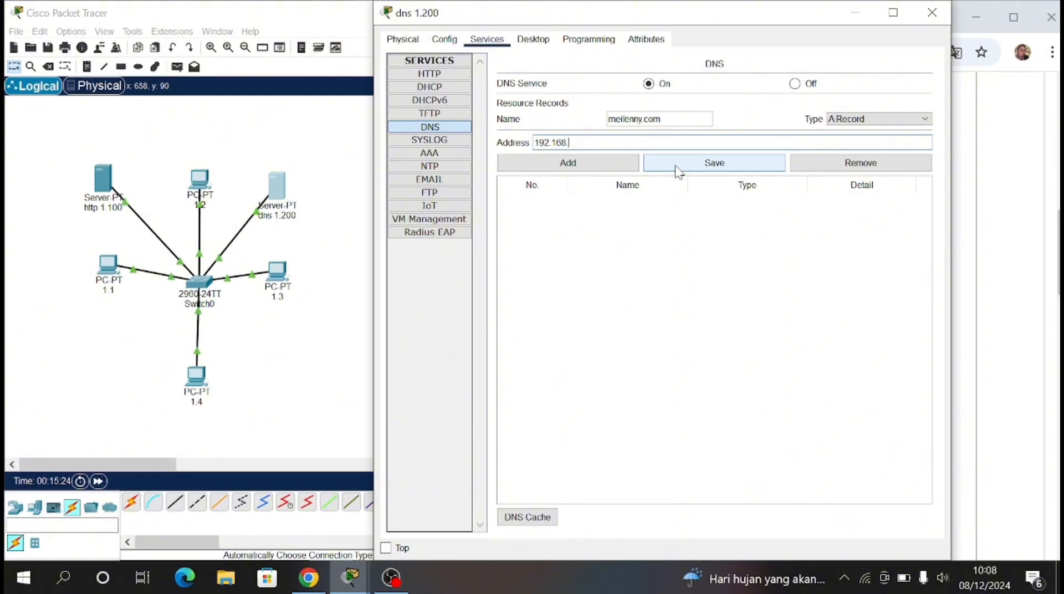
pyautogui.write('192.168.1.100')
pyautogui.click(597, 171)
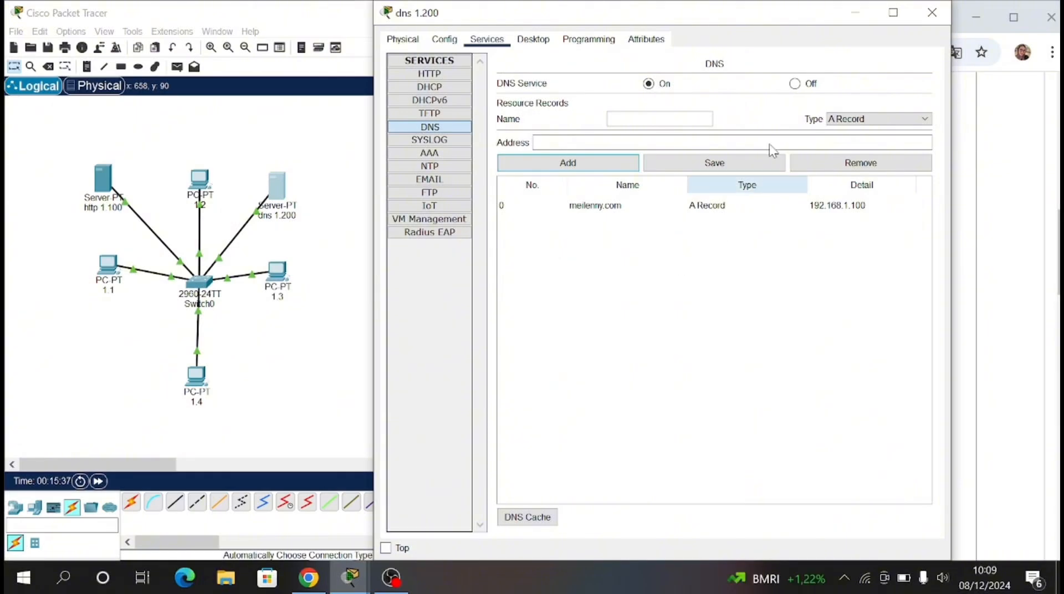
pyautogui.click(932, 12)
# Step: Set PC 1.1's static IPv4 DNS server to 192.168.1.200 in its global settings
pyautogui.click(117, 261)
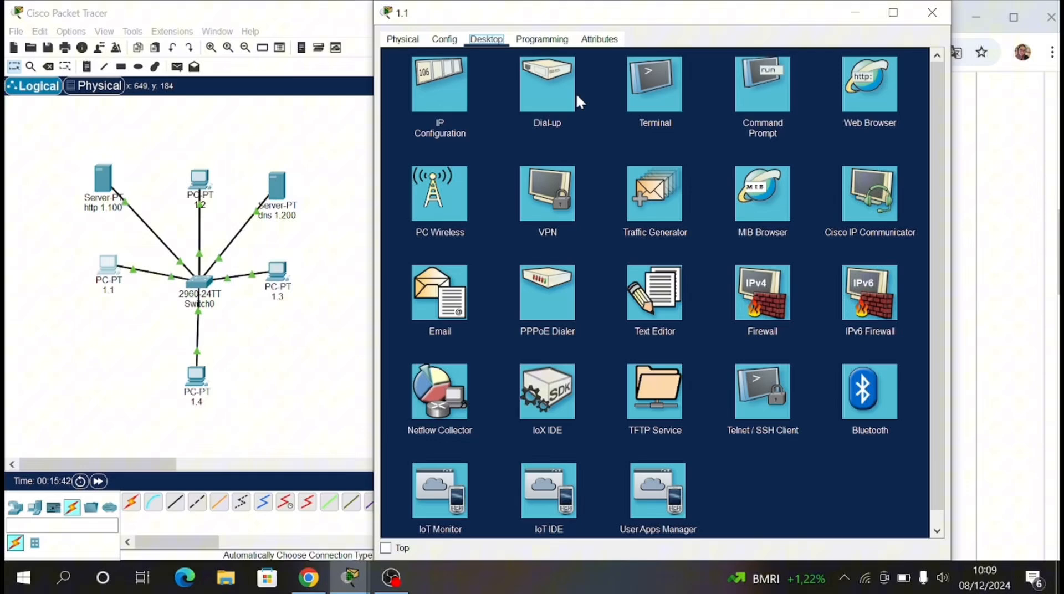
pyautogui.click(444, 38)
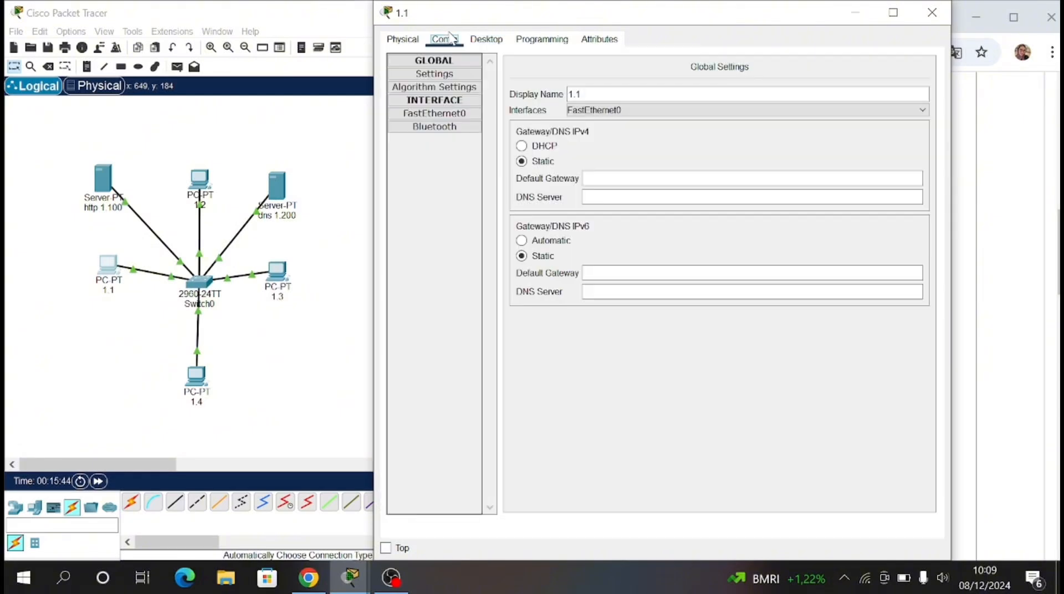
pyautogui.click(444, 76)
pyautogui.click(613, 199)
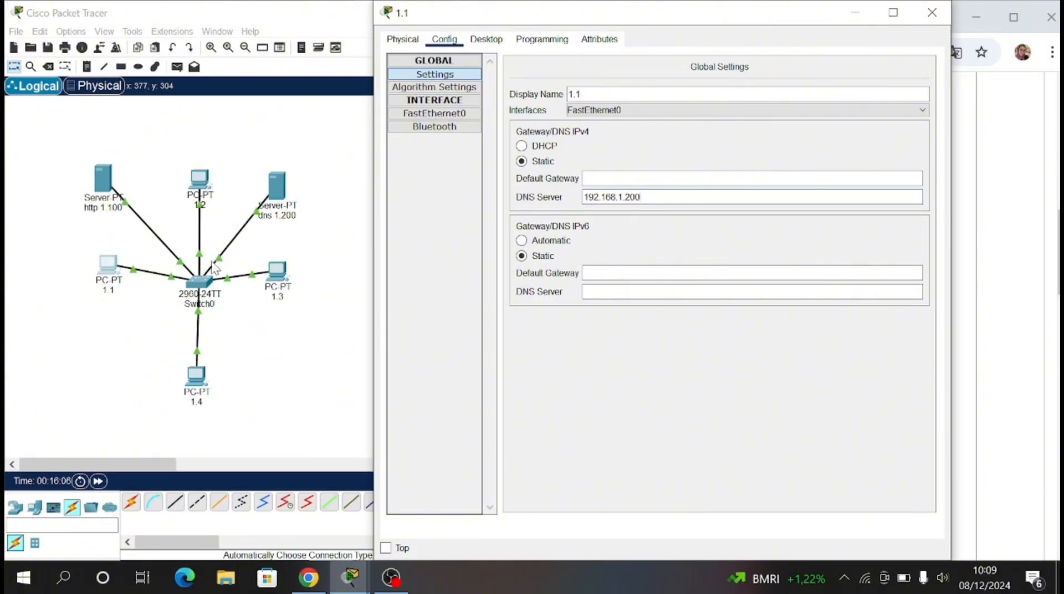
# Step: Set PC 1.2's static IPv4 DNS server to 192.168.1.200 in its global settings
pyautogui.click(195, 178)
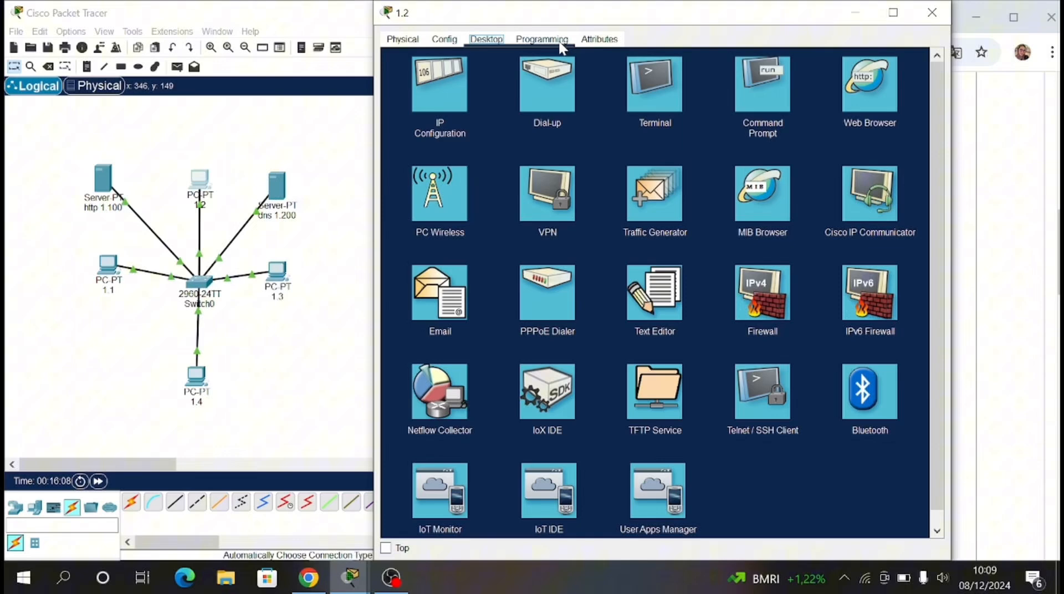
pyautogui.click(448, 38)
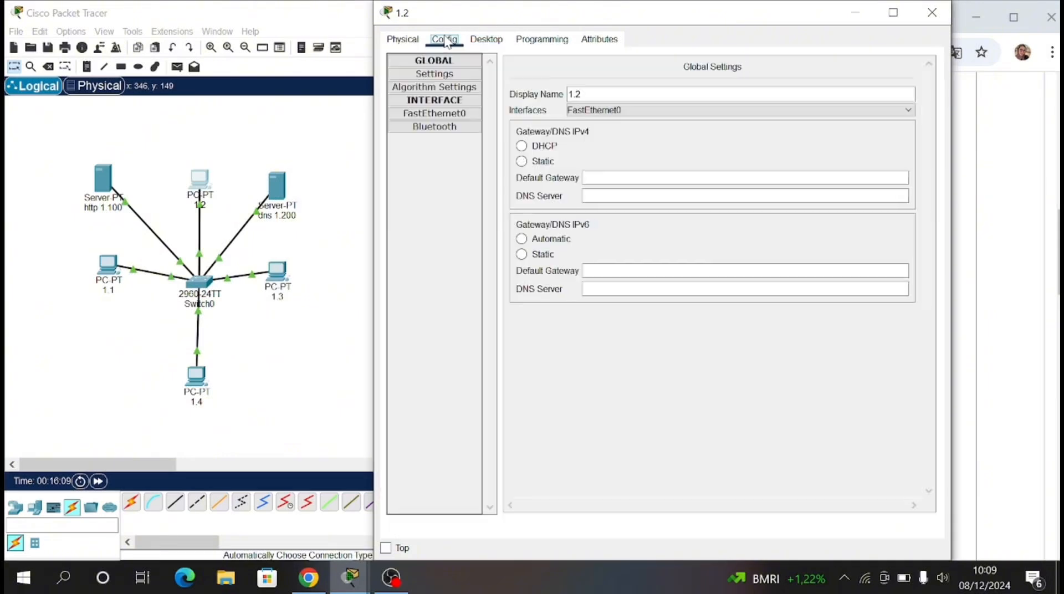
pyautogui.click(451, 73)
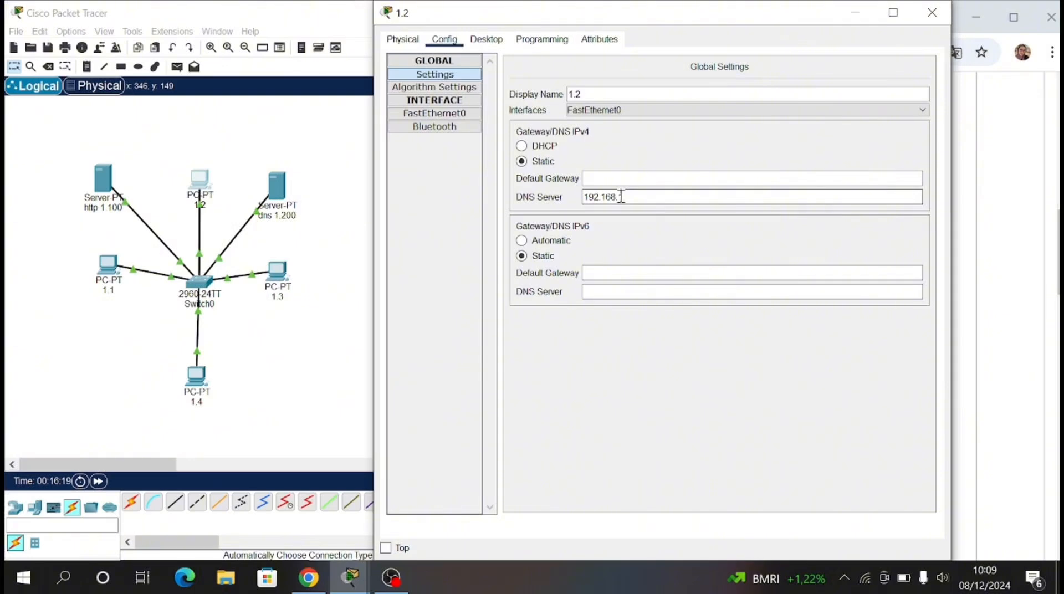
# Step: Set PC 1.3's static IPv4 DNS server to 192.168.1.200 in its global settings
pyautogui.click(287, 284)
pyautogui.click(287, 284)
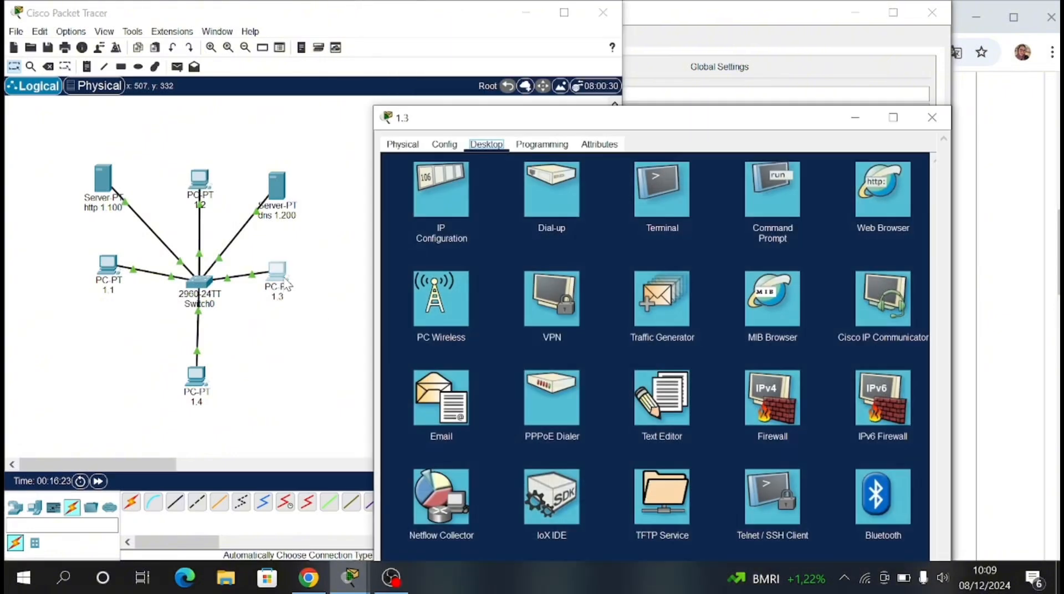
pyautogui.click(459, 148)
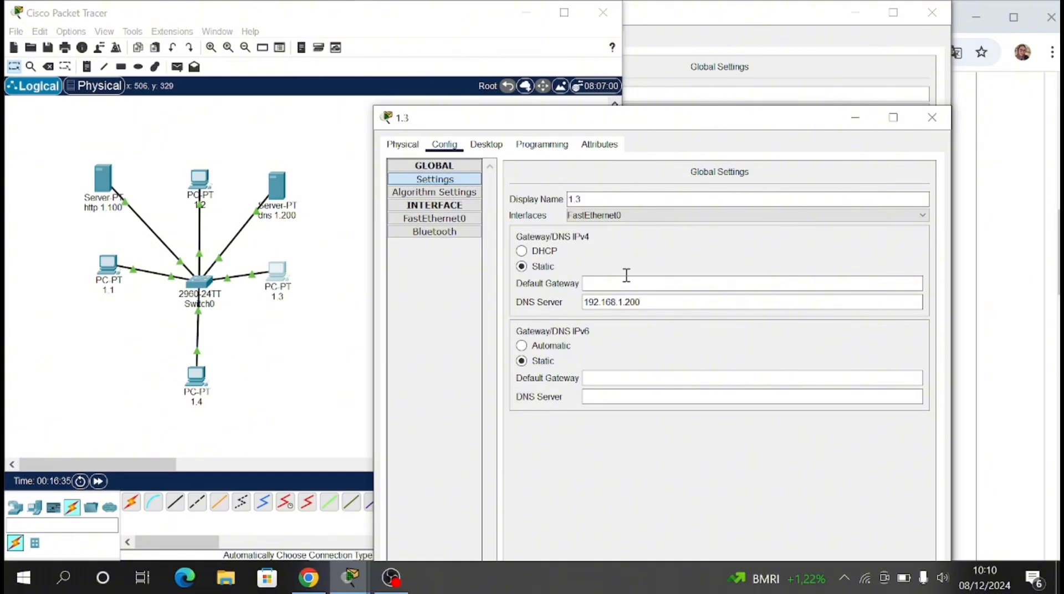
# Step: Set PC 1.4's static IPv4 DNS server to 192.168.1.200 and close the open PC configuration windows
pyautogui.click(200, 394)
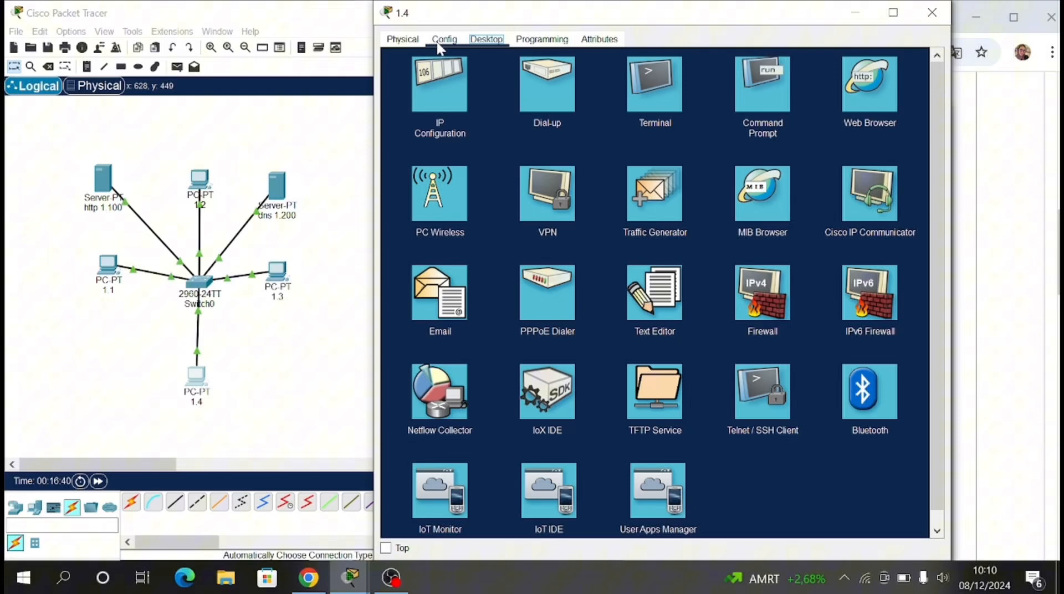
pyautogui.click(438, 43)
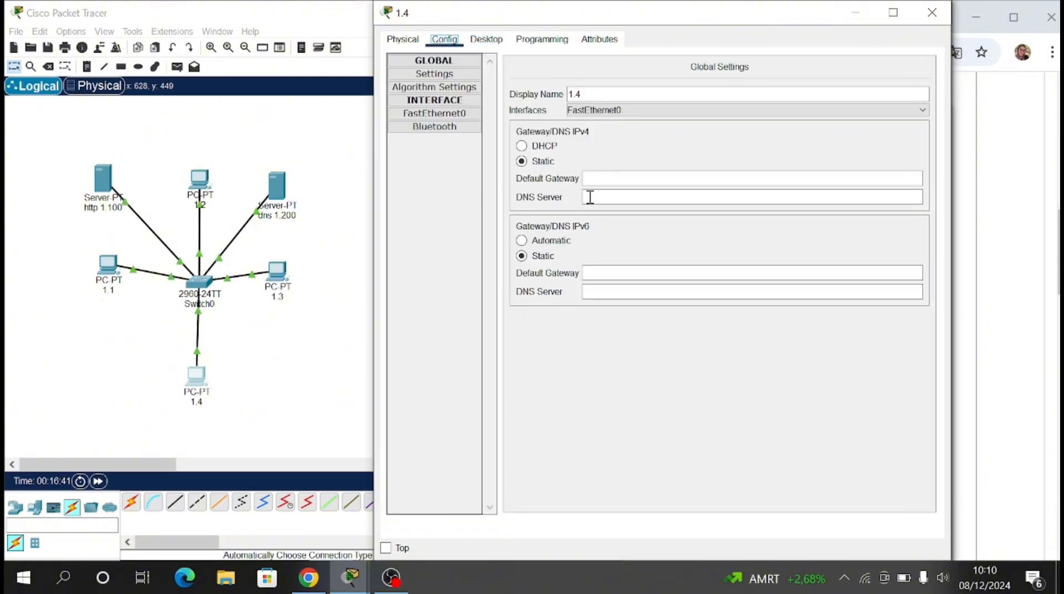
pyautogui.click(606, 198)
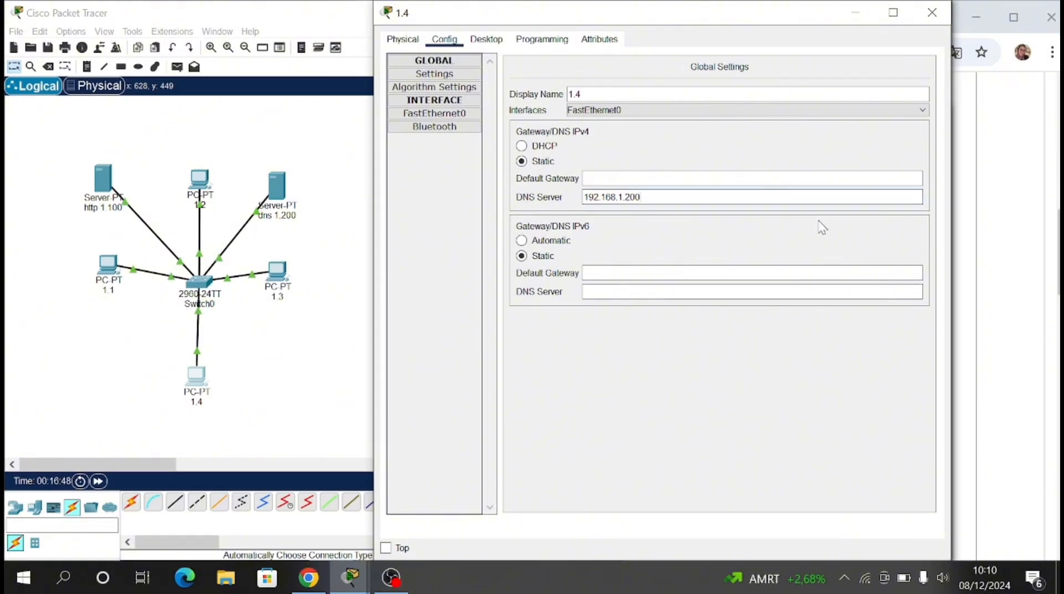
pyautogui.click(929, 13)
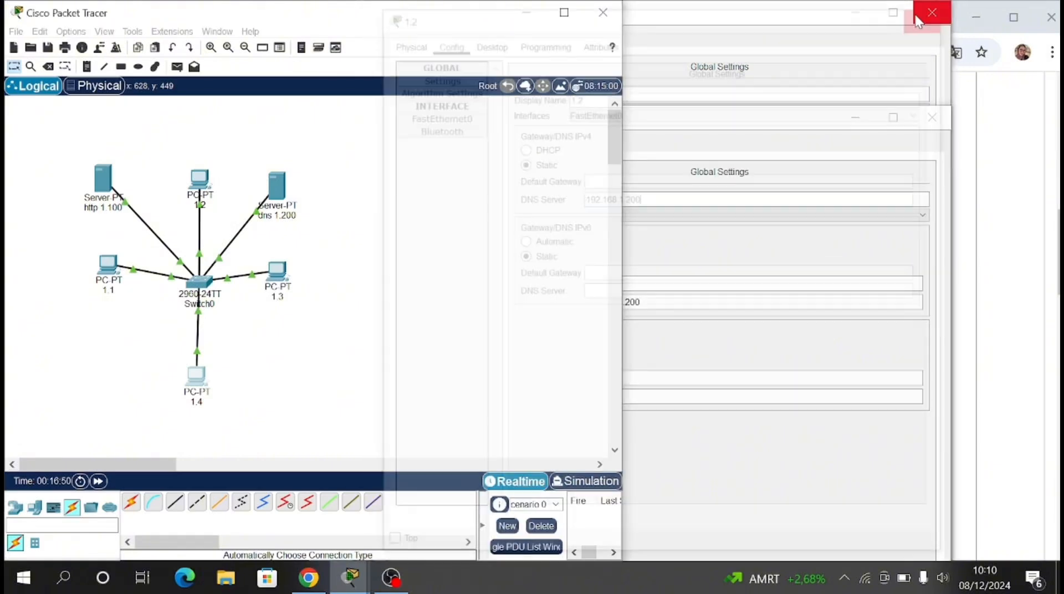
pyautogui.click(925, 10)
pyautogui.click(931, 124)
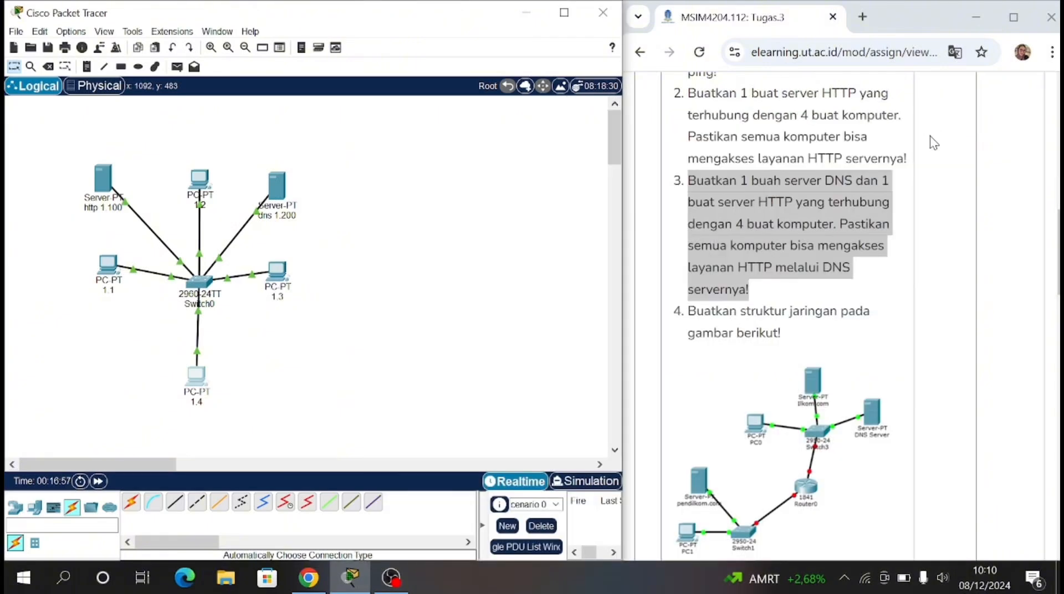
# Step: Load meilenny.com in PC 1.1's web browser, highlight the page text, and close that PC's window
pyautogui.click(106, 272)
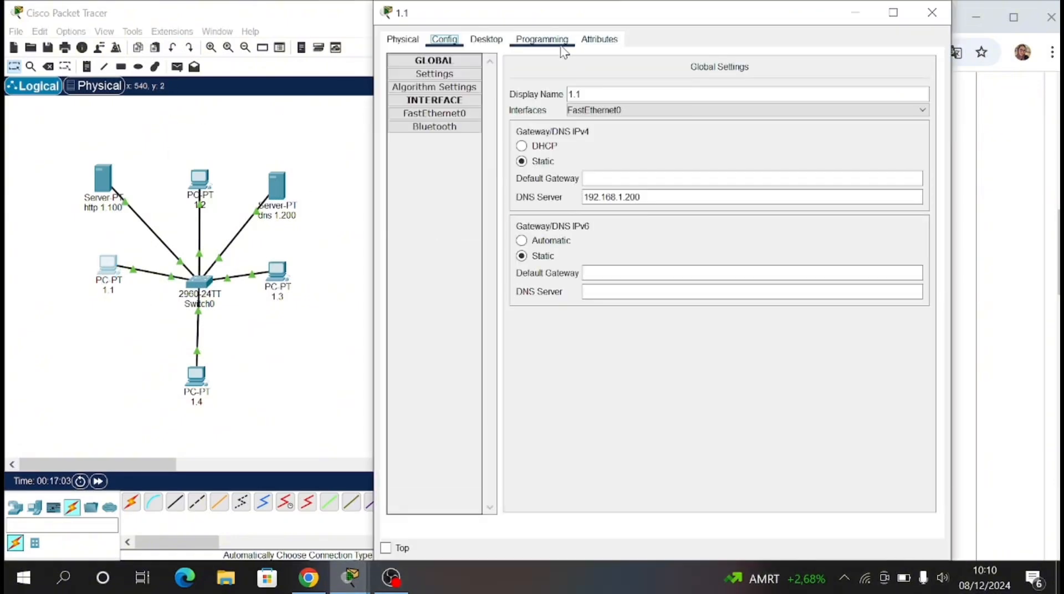
pyautogui.click(486, 38)
pyautogui.click(873, 107)
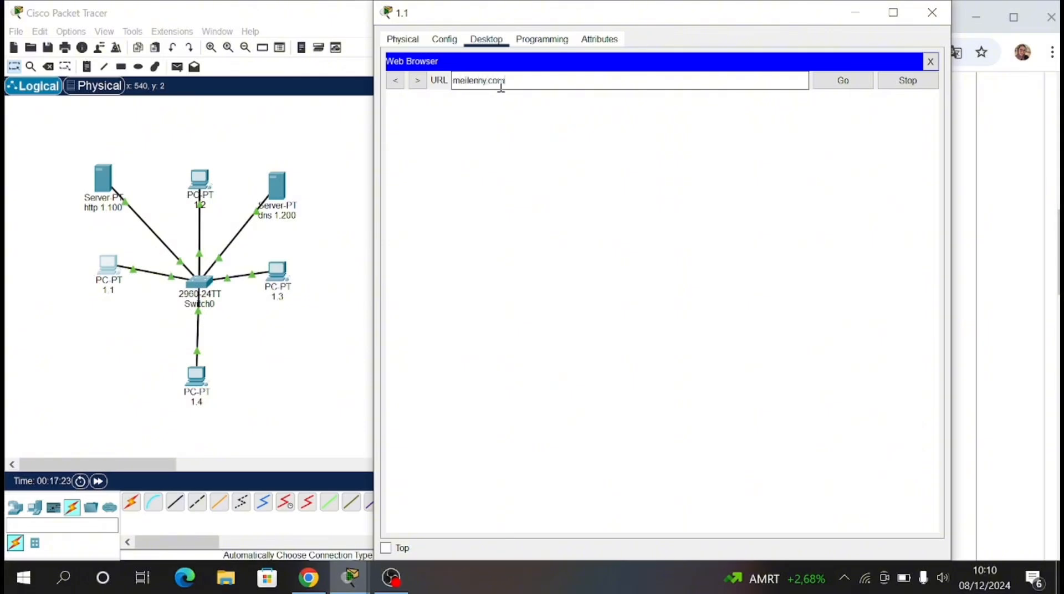
pyautogui.click(858, 80)
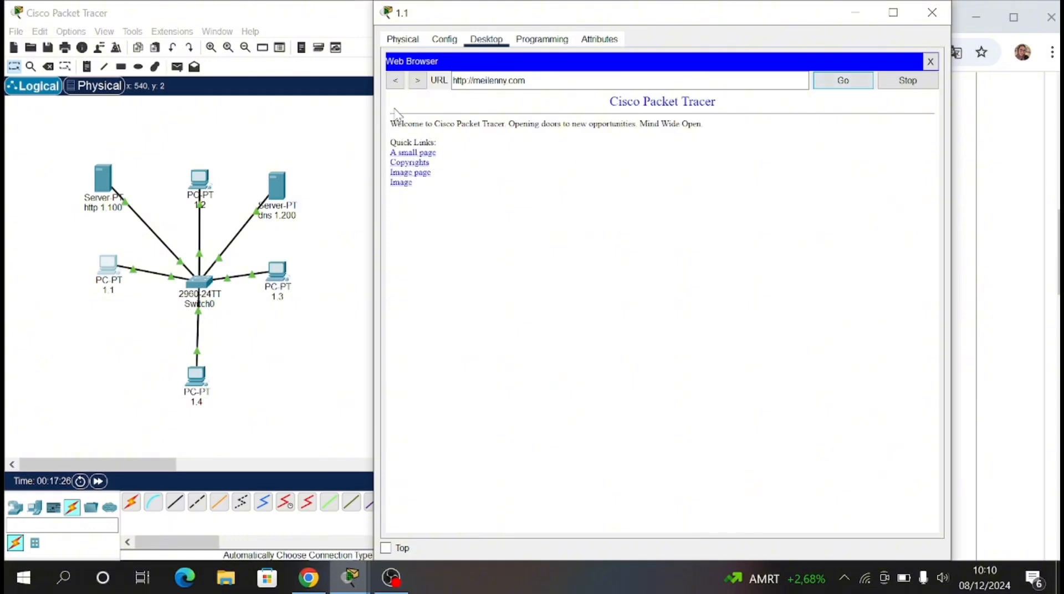
pyautogui.moveTo(391, 118); pyautogui.dragTo(465, 215)
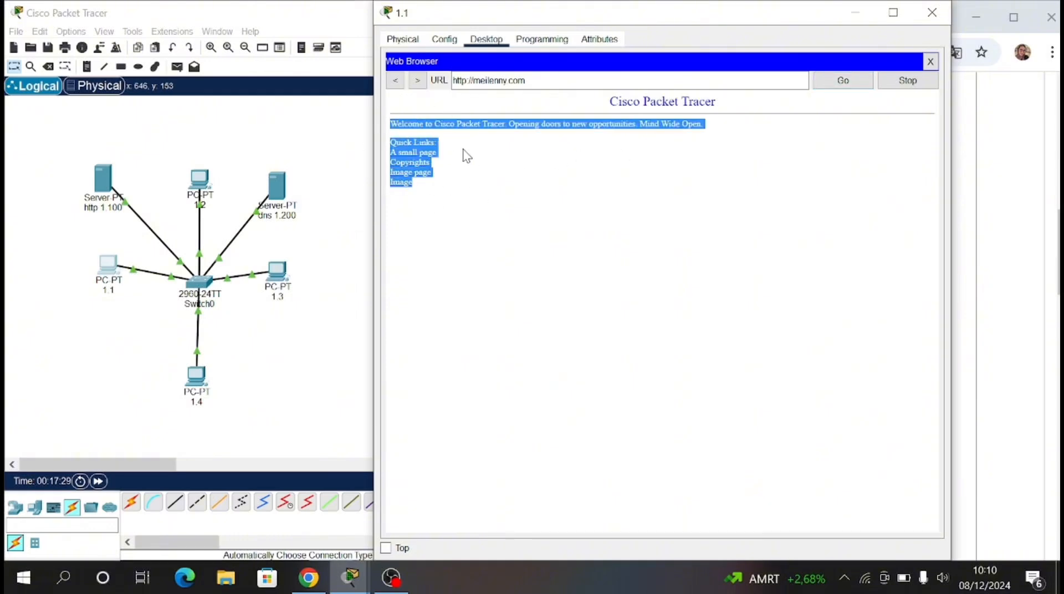
pyautogui.click(475, 182)
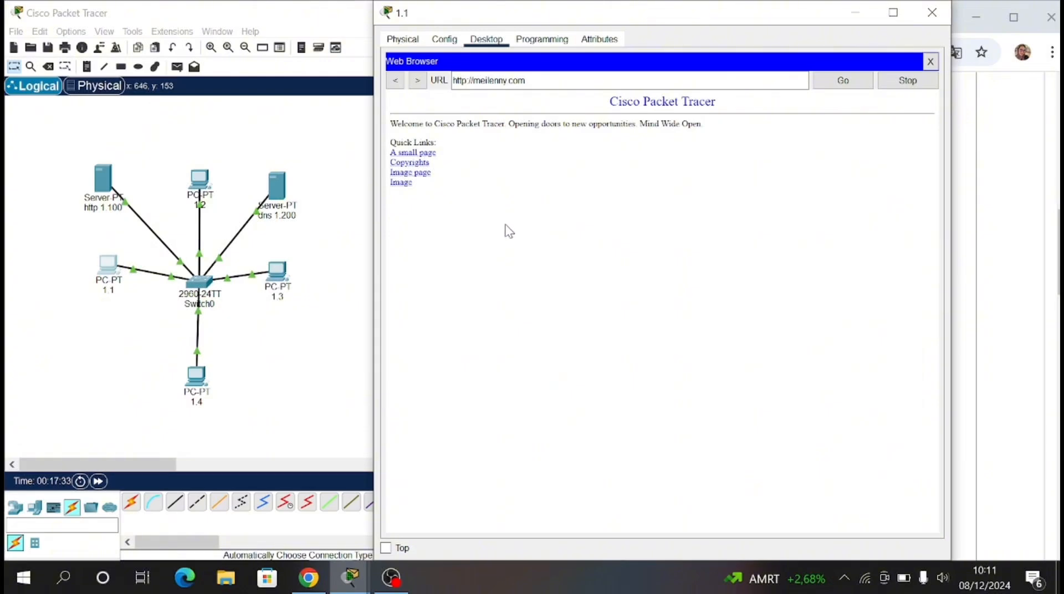
pyautogui.click(932, 12)
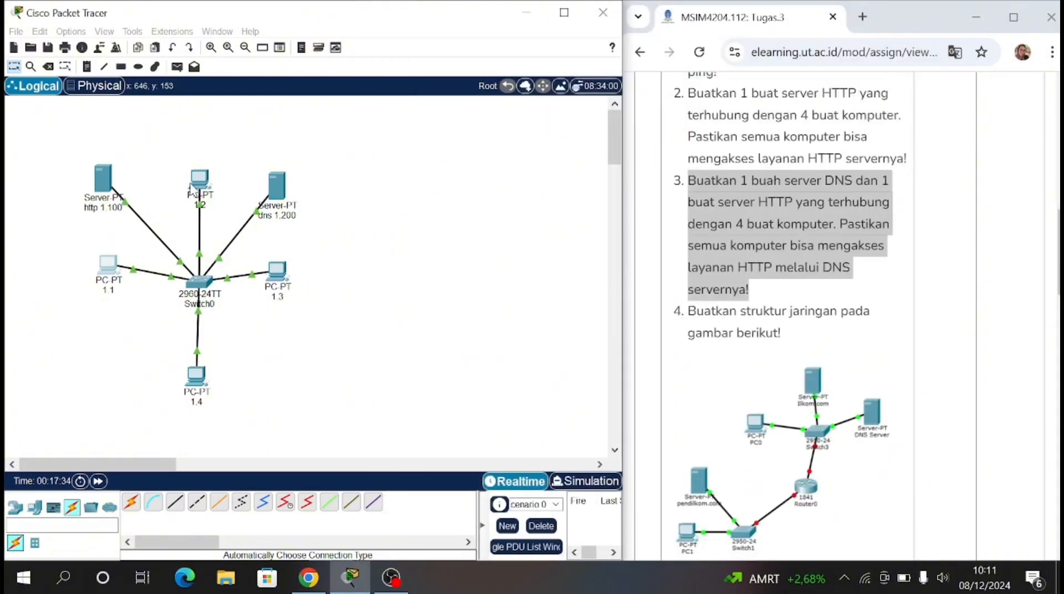
# Step: Load meilenny.com in PC 1.2's web browser to test access through DNS
pyautogui.click(191, 188)
pyautogui.click(486, 144)
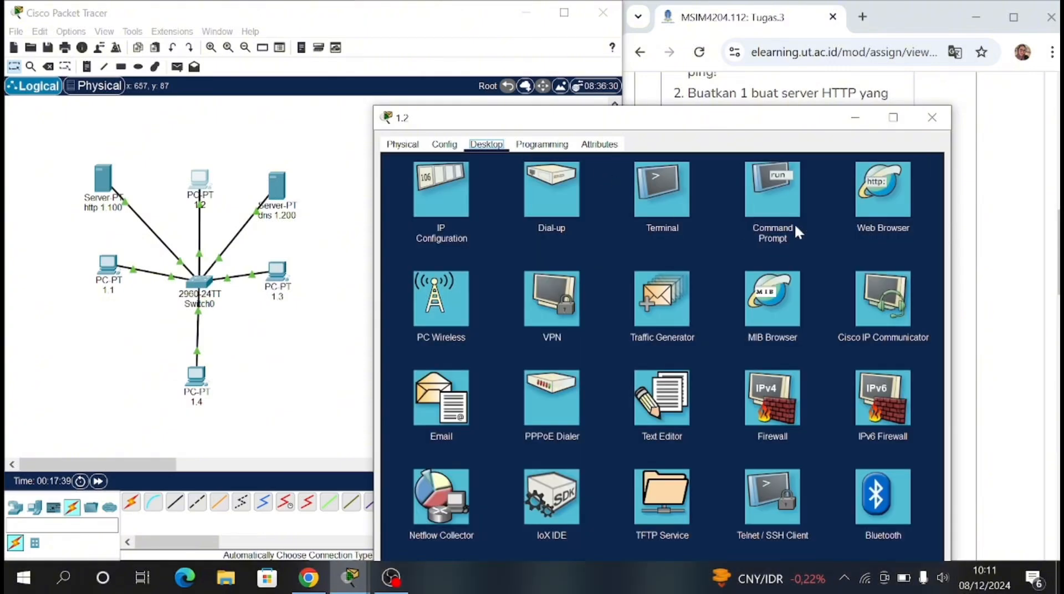
pyautogui.click(878, 196)
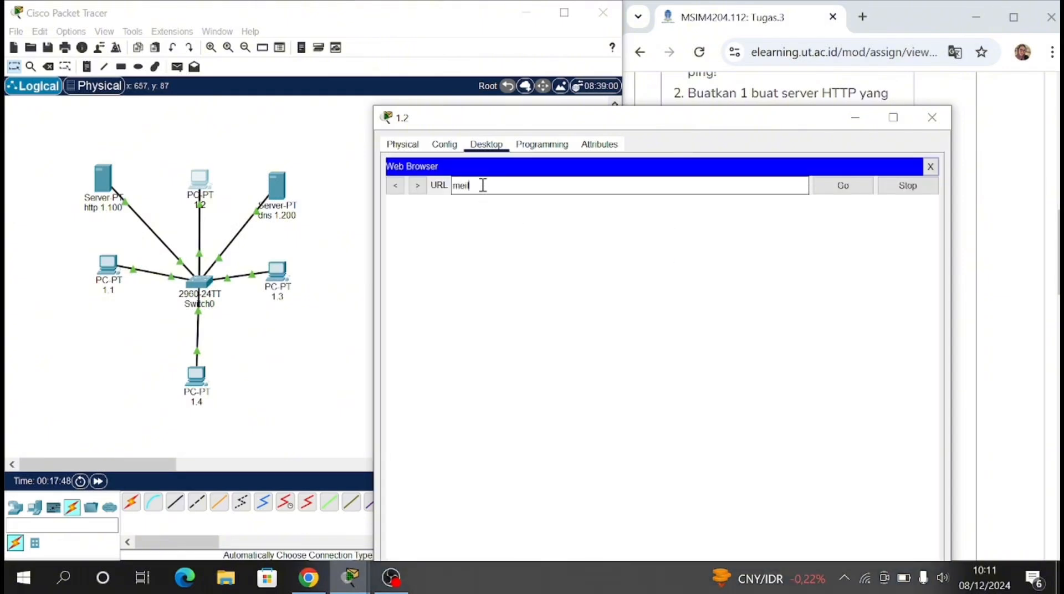
pyautogui.write('m')
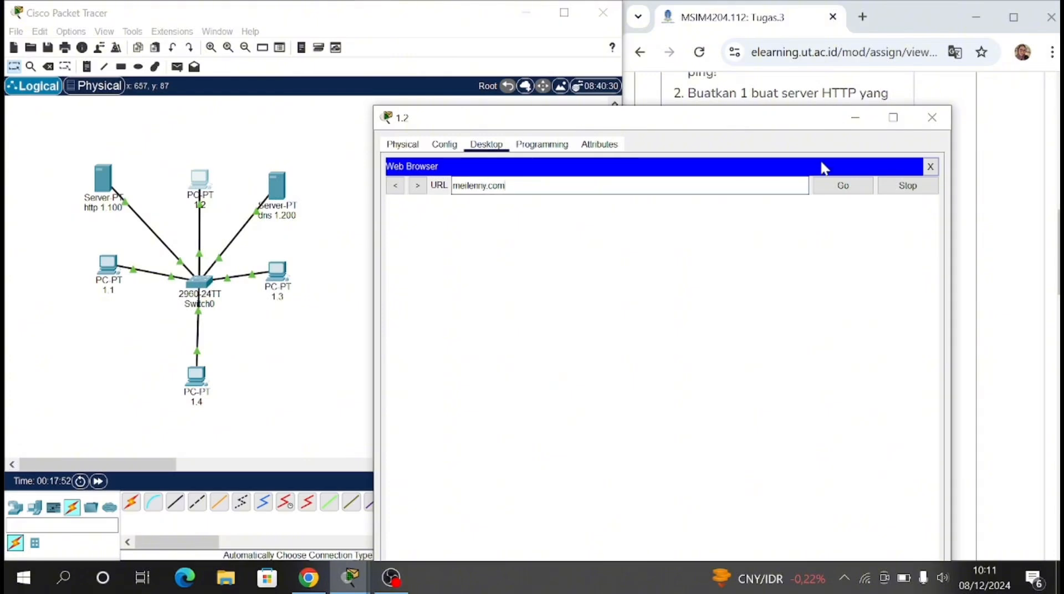
pyautogui.click(834, 189)
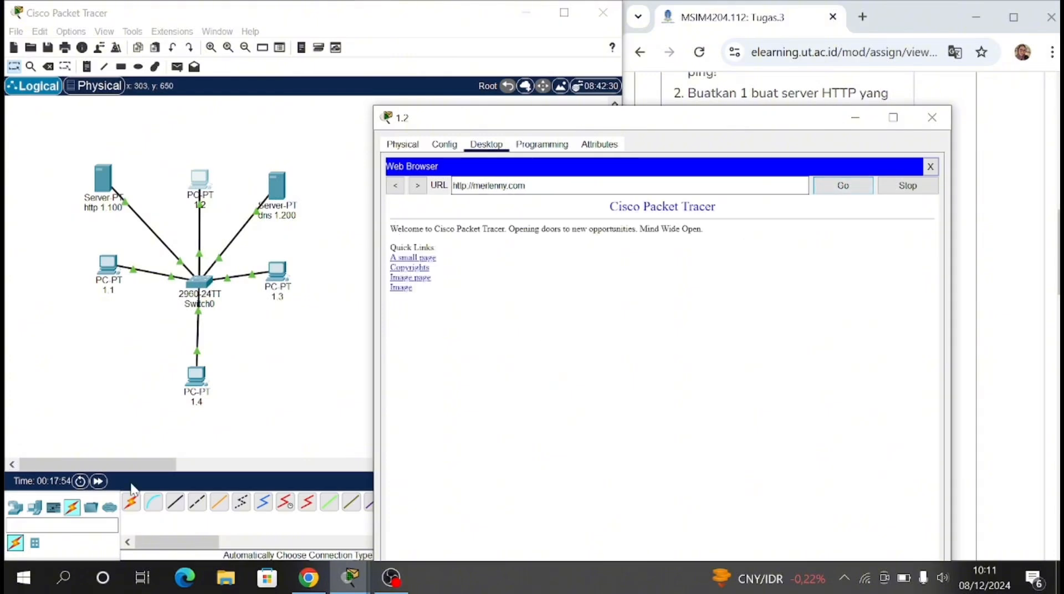
# Step: Load meilenny.com in PC 1.3's web browser to test access through DNS, and return to the network workspace
pyautogui.click(277, 286)
pyautogui.click(276, 284)
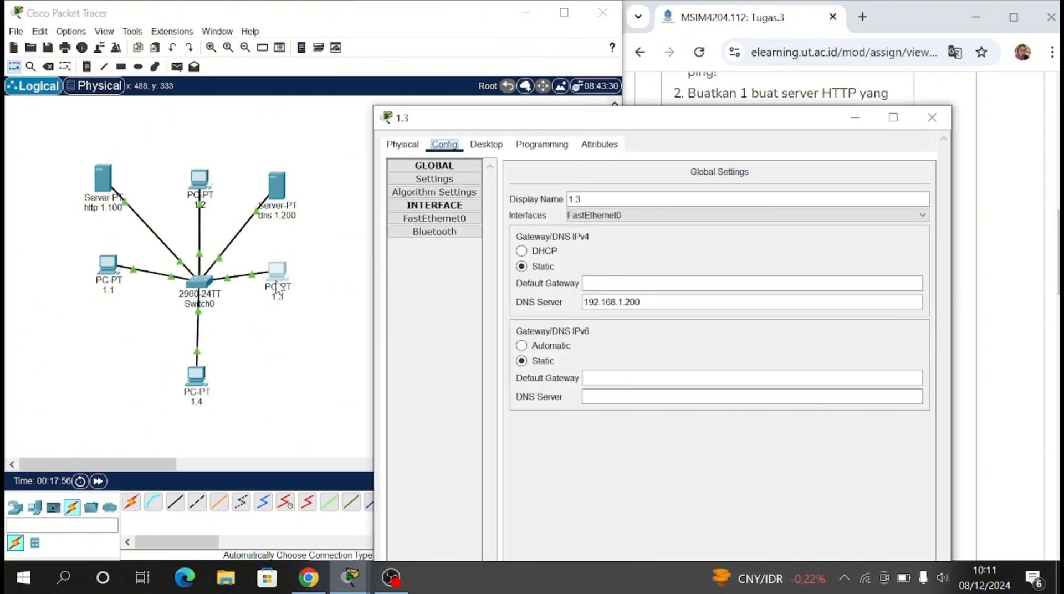
pyautogui.click(486, 144)
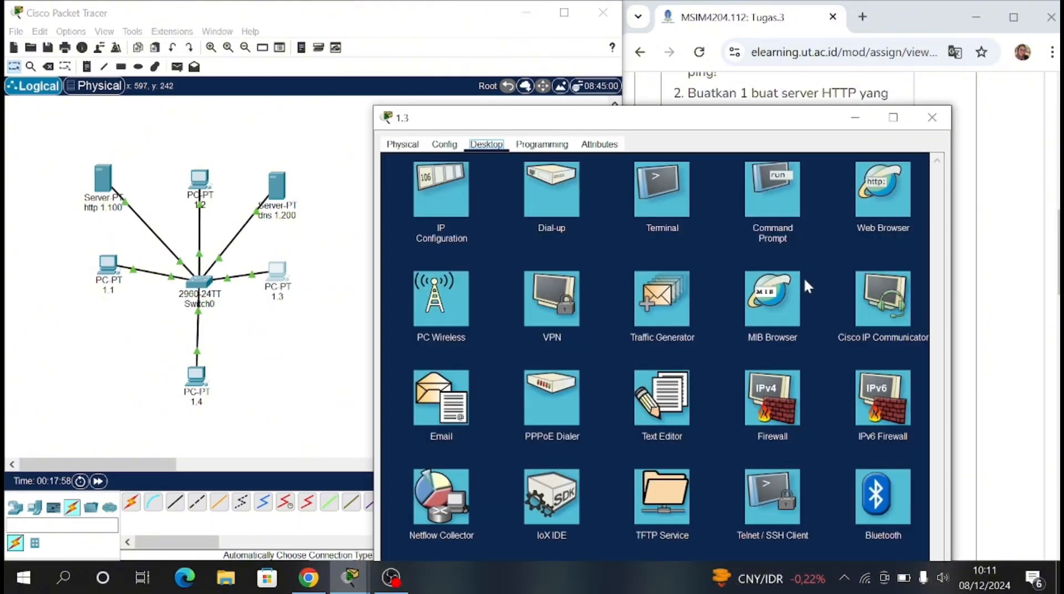
pyautogui.click(838, 240)
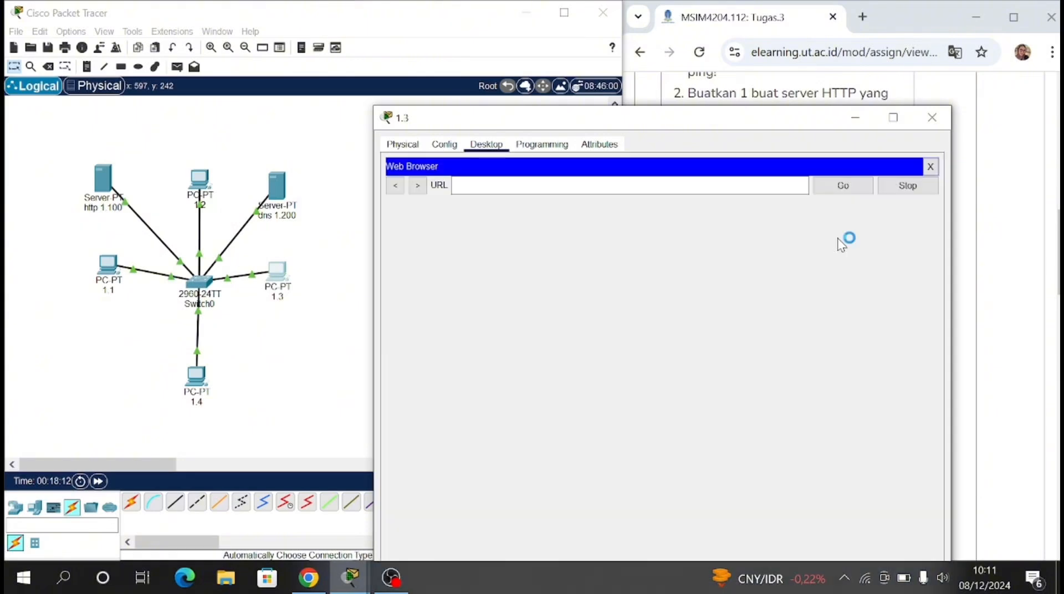
pyautogui.click(631, 191)
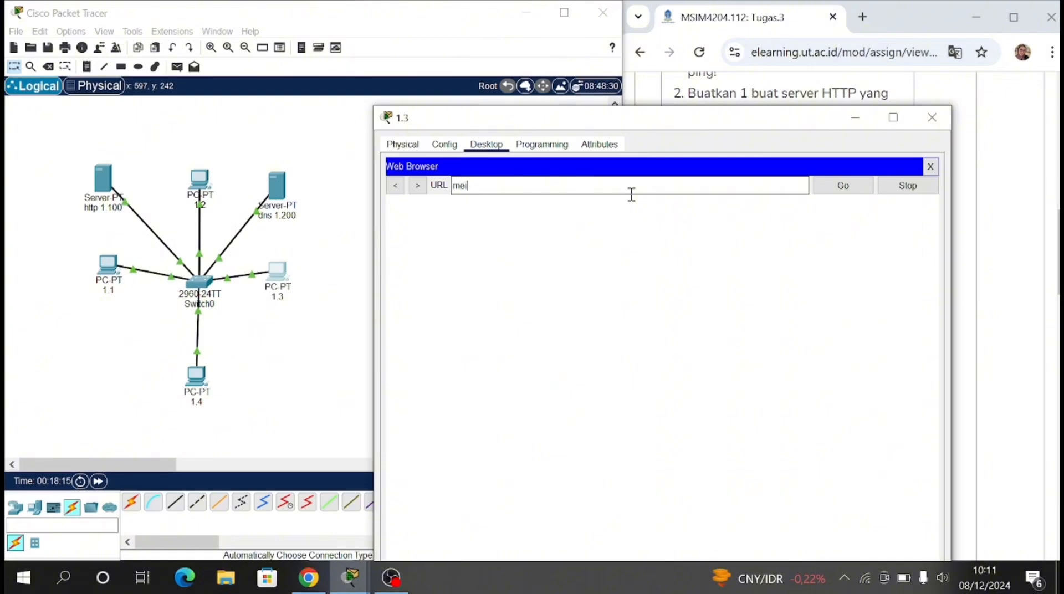
pyautogui.write('meilenny.com')
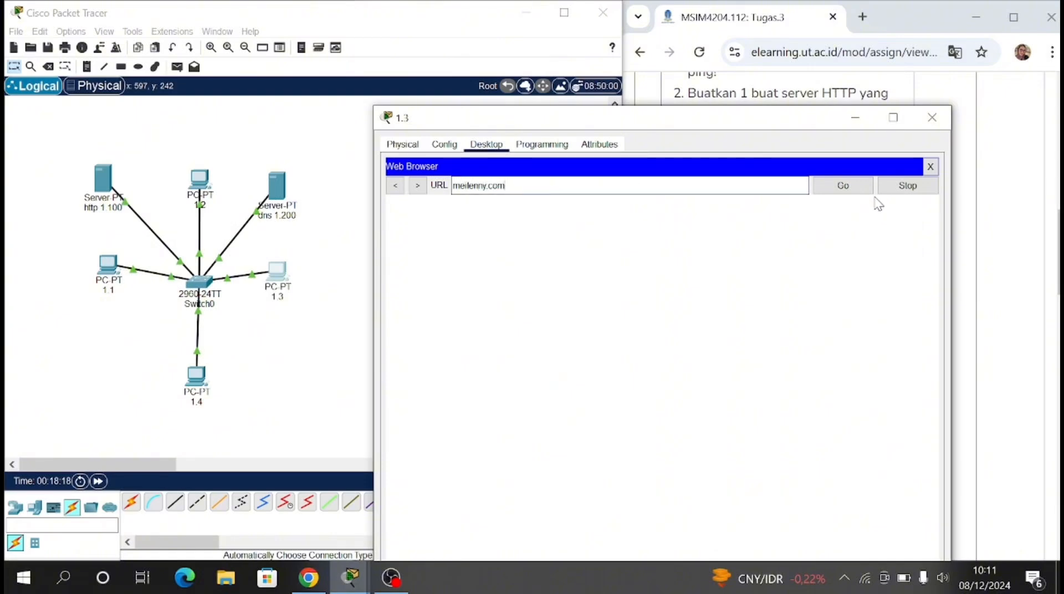
pyautogui.click(864, 187)
pyautogui.click(139, 384)
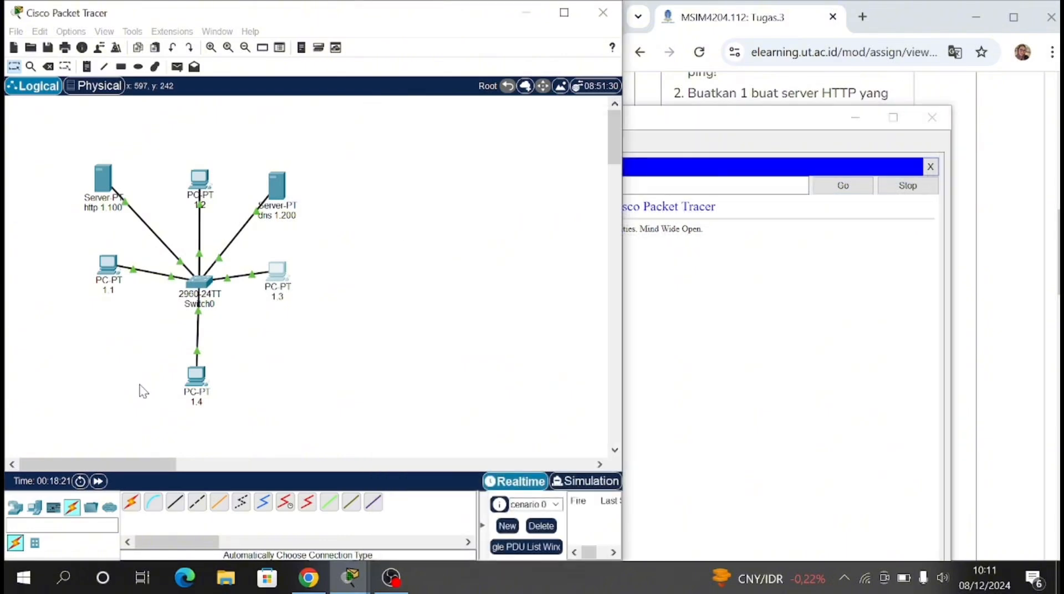
# Step: Load meilenny.com in PC 1.4's web browser, highlight the page text, and close that PC's window
pyautogui.click(198, 377)
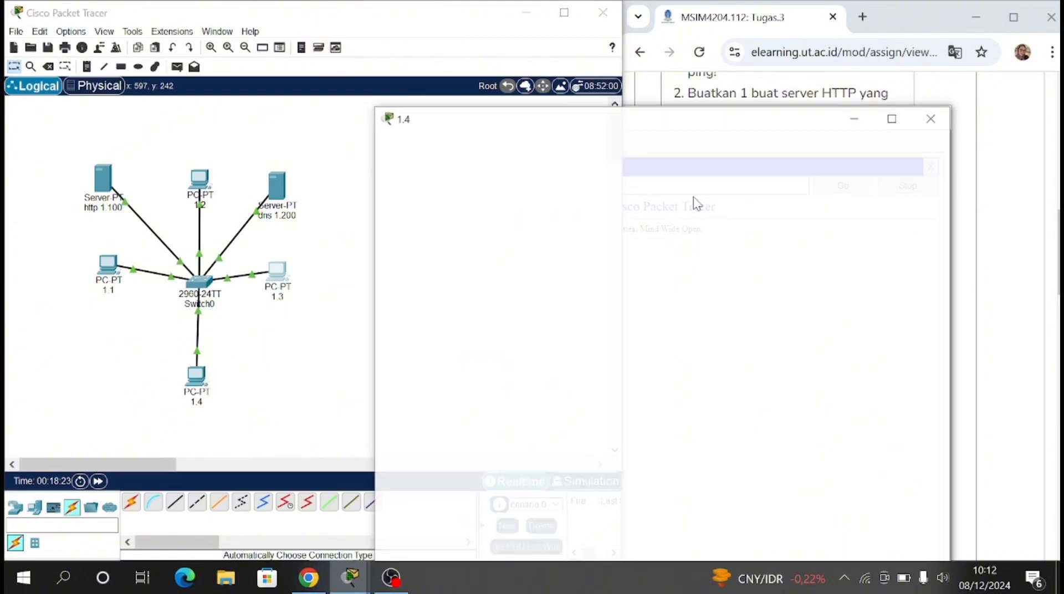
pyautogui.click(486, 38)
pyautogui.click(857, 95)
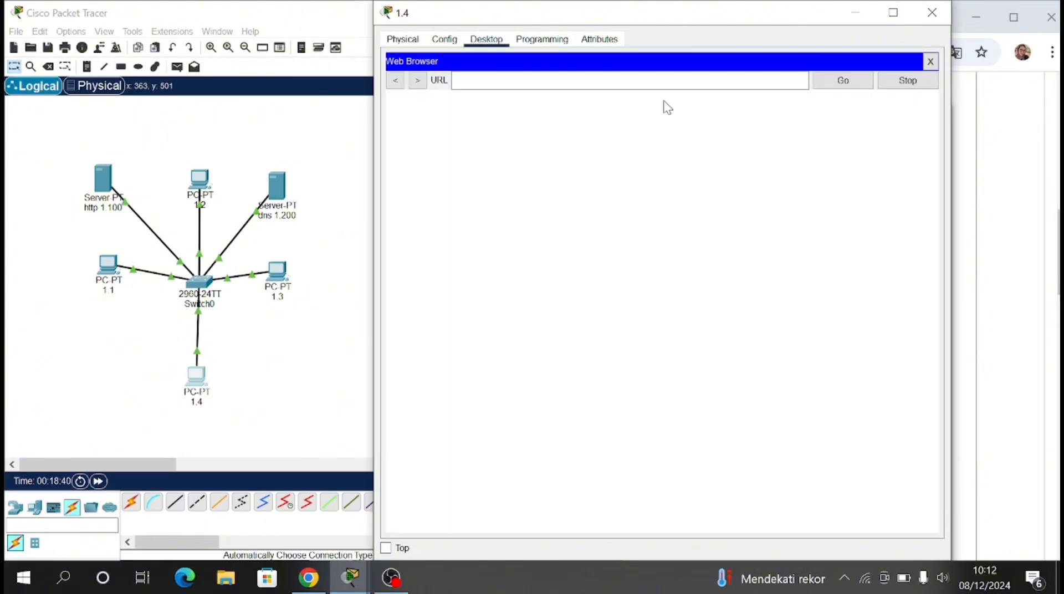
pyautogui.click(666, 83)
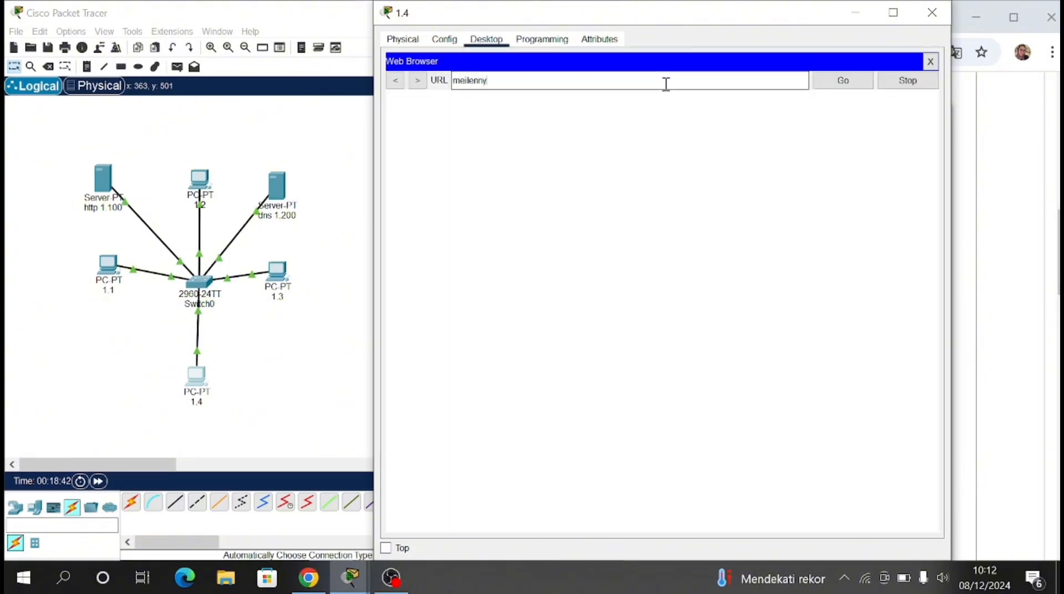
pyautogui.write('meilenny.com')
pyautogui.click(835, 81)
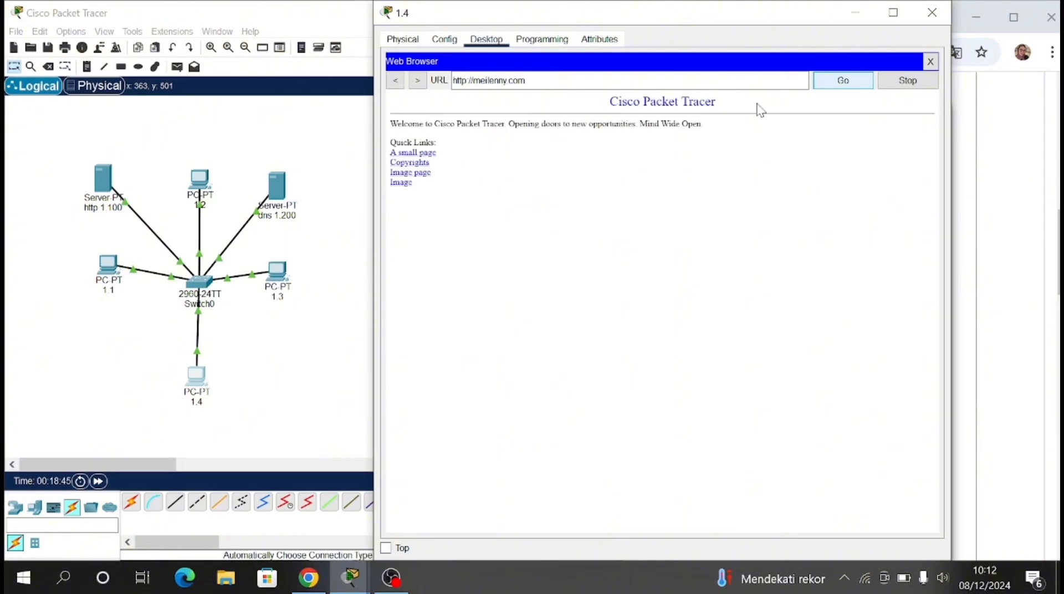
pyautogui.moveTo(393, 128); pyautogui.dragTo(441, 197)
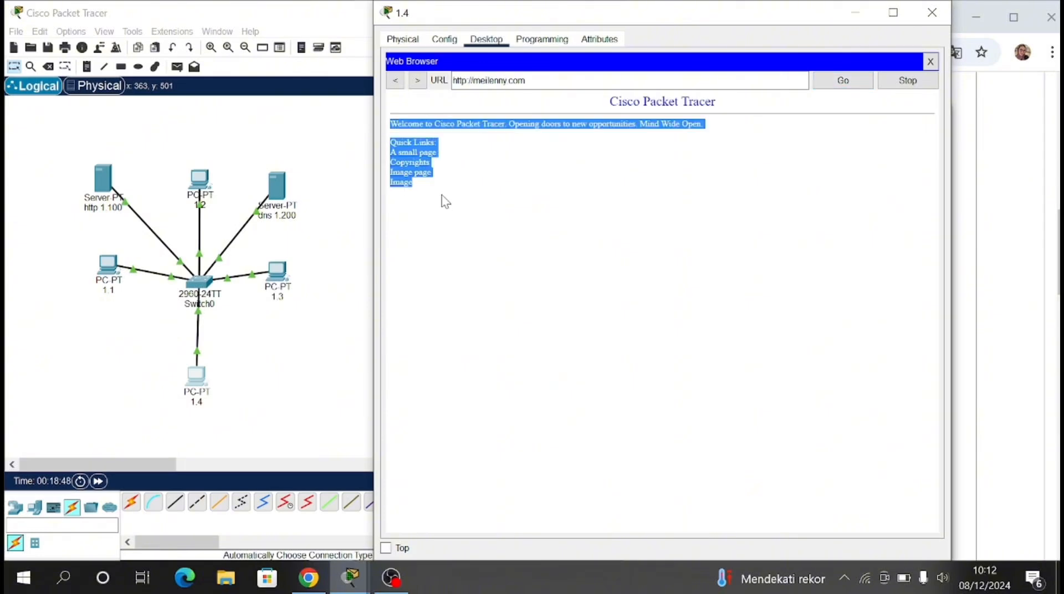
pyautogui.click(933, 13)
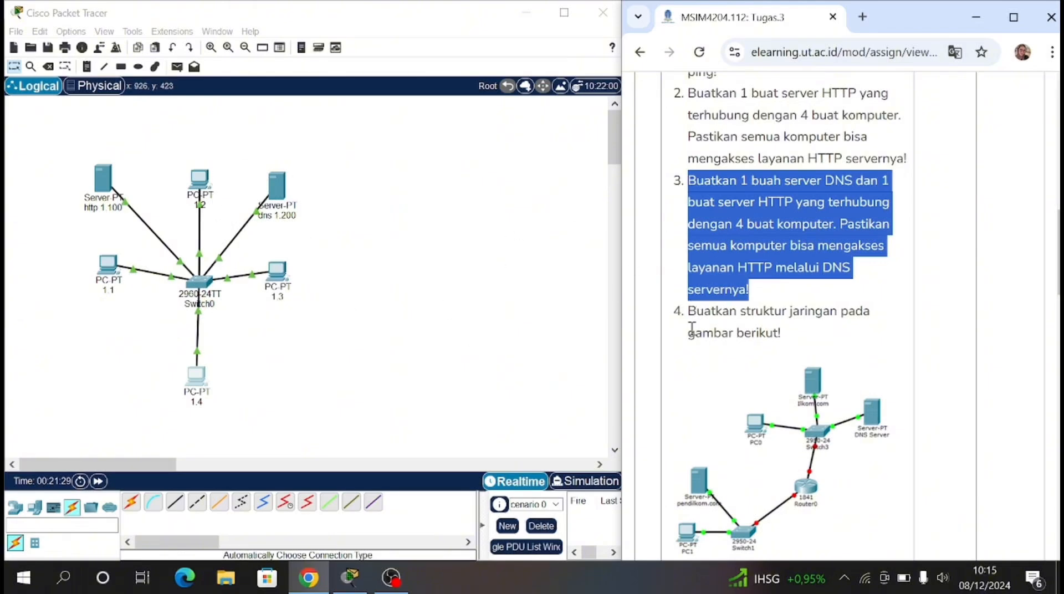
# Step: Examine task 4 in the assignment page, highlighting its instruction and the reference network diagram
pyautogui.scroll(-3, 687, 302)
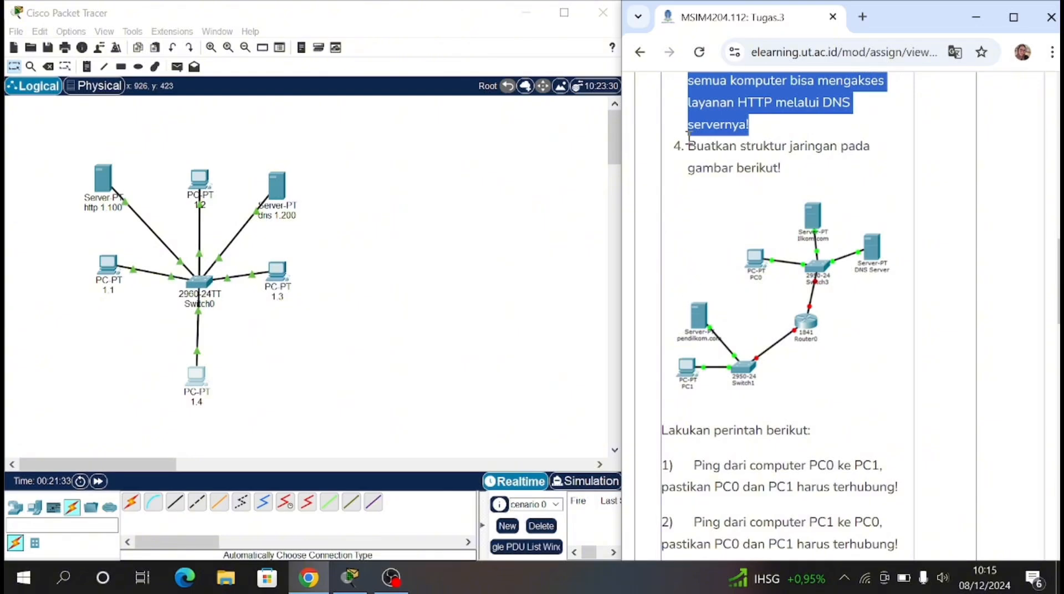
pyautogui.click(693, 149)
pyautogui.moveTo(693, 149); pyautogui.dragTo(832, 227)
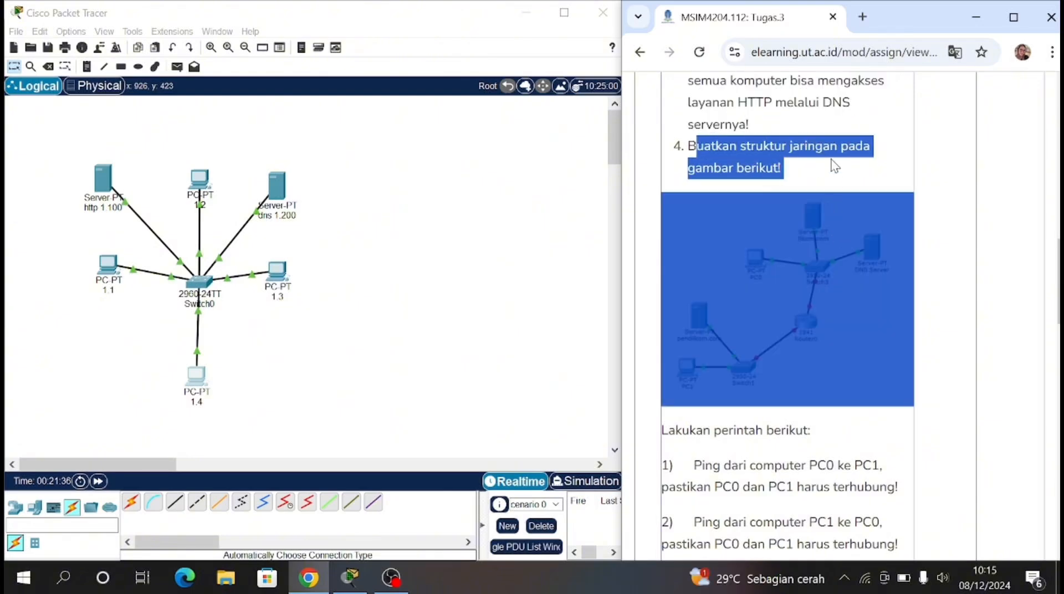
pyautogui.click(816, 320)
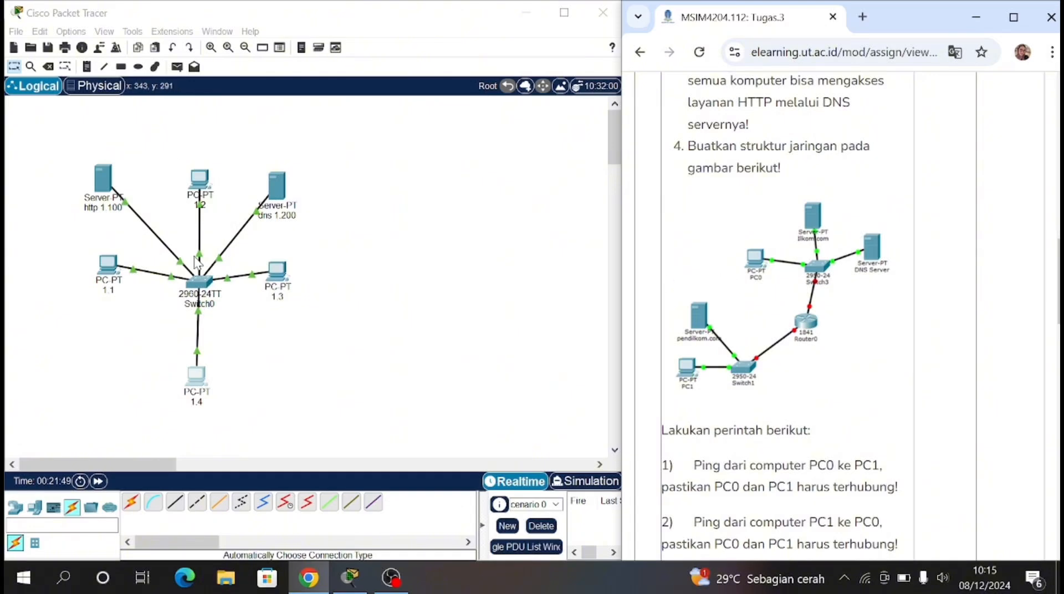
# Step: Delete the cable between PC 1.2 and Switch0, and delete PCs 1.4 and 1.3
pyautogui.press('Delete')
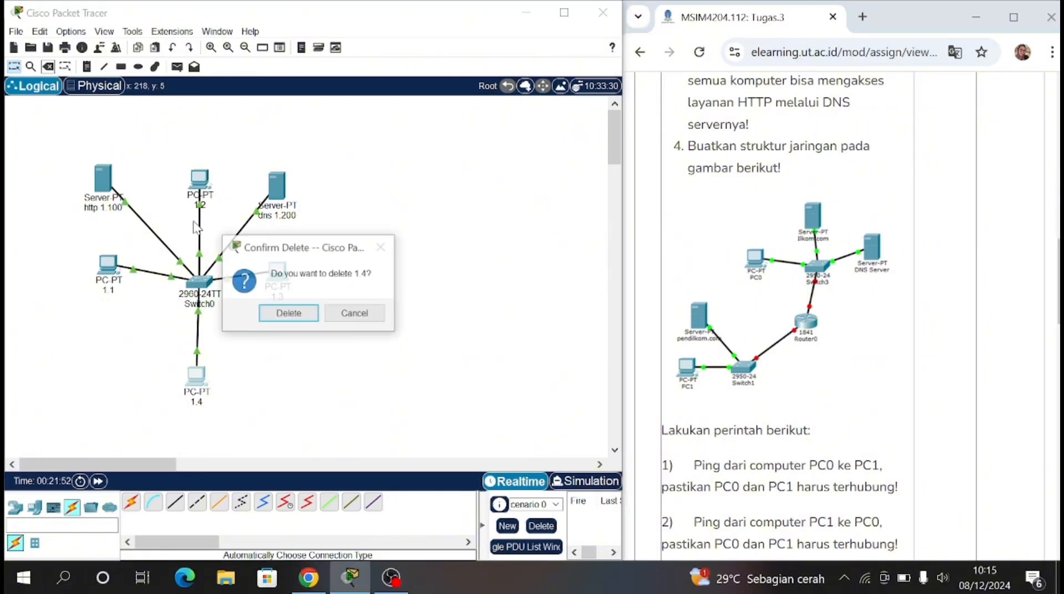
pyautogui.click(366, 319)
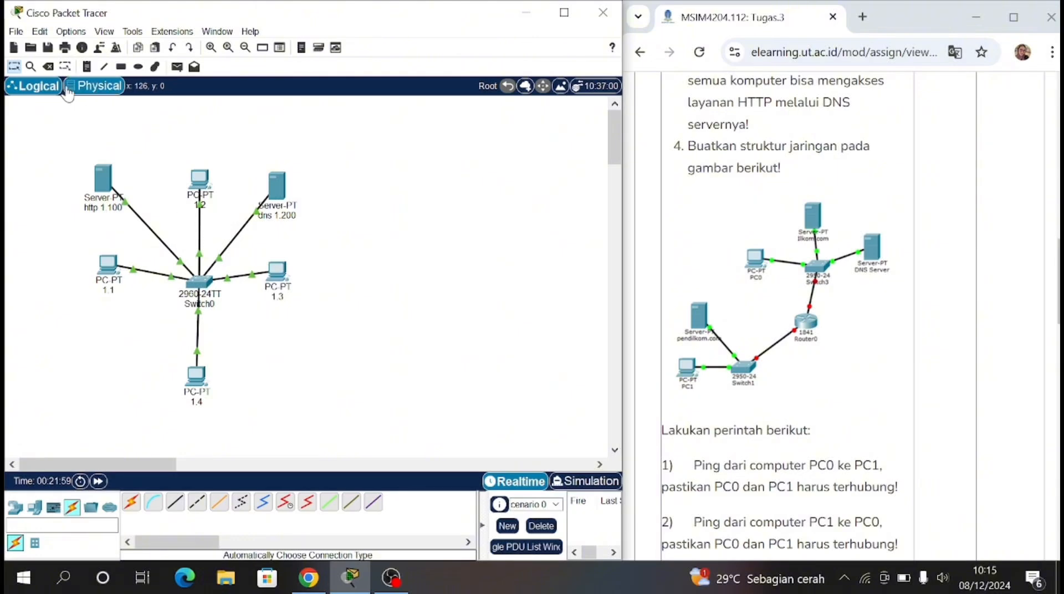
pyautogui.click(49, 67)
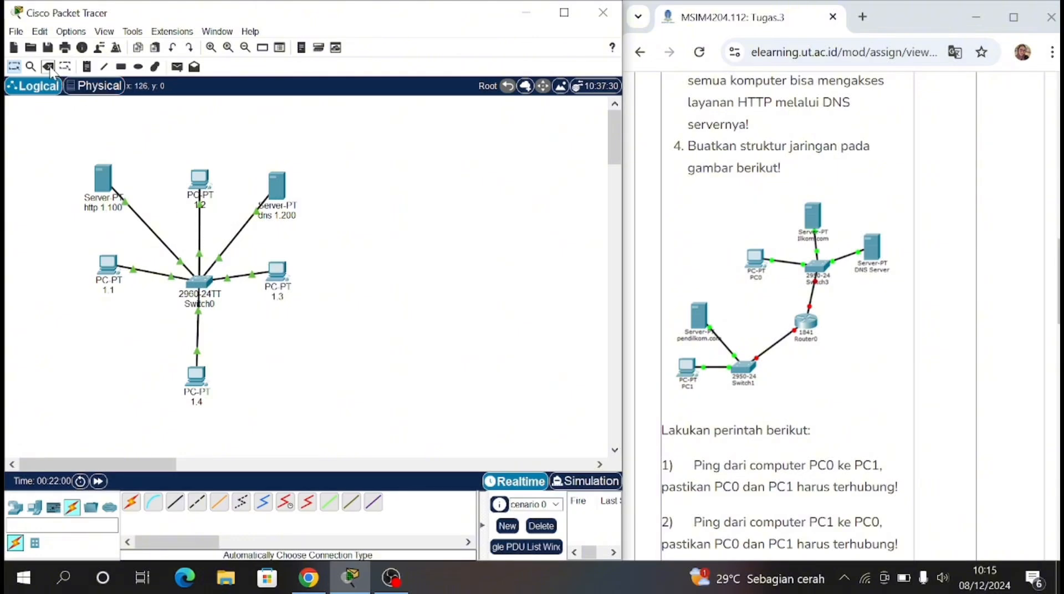
pyautogui.click(198, 236)
pyautogui.click(193, 386)
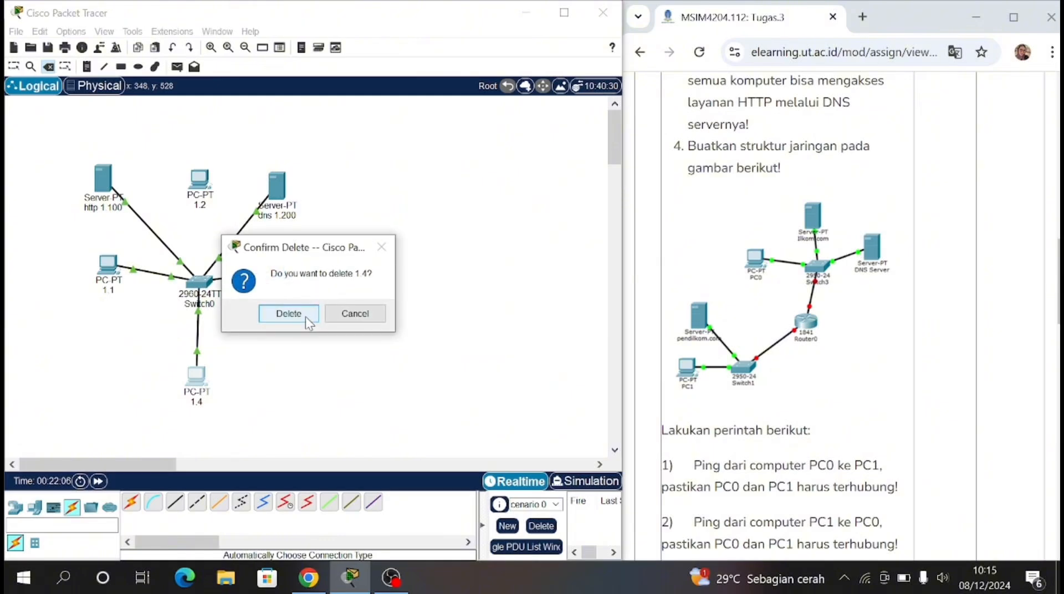
pyautogui.click(305, 316)
pyautogui.click(277, 274)
pyautogui.click(304, 318)
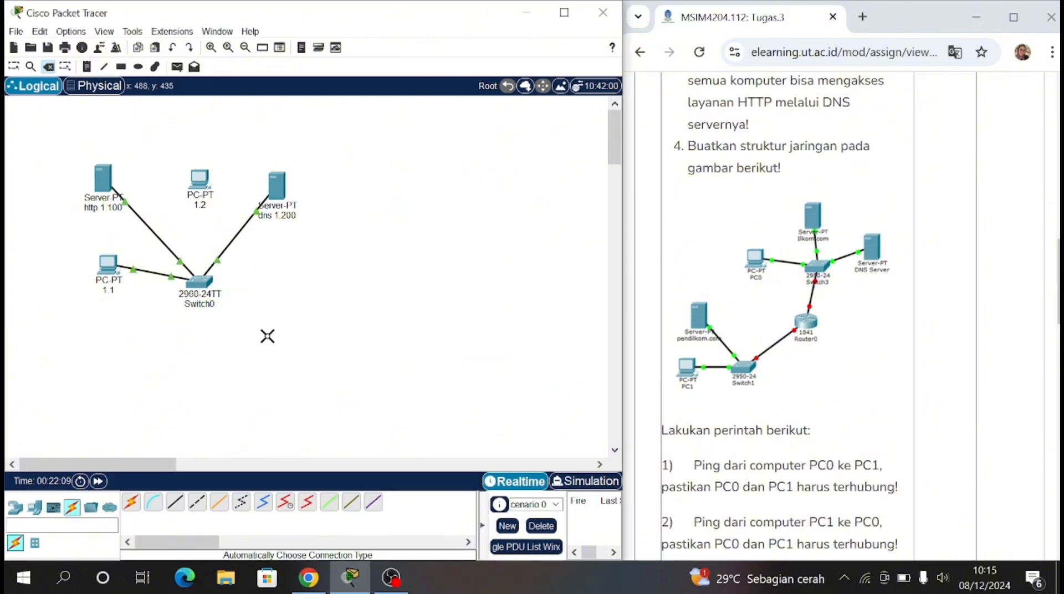
# Step: Move PC 1.2 to the lower left, and group Switch0, the HTTP server and PC 1.1 near the DNS server as in the assignment diagram
pyautogui.click(15, 67)
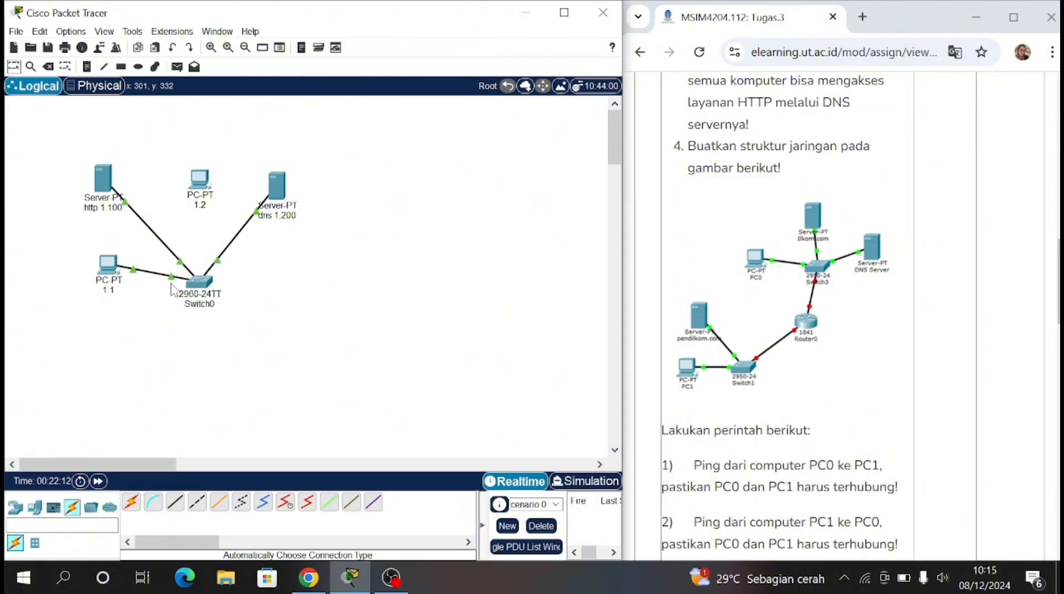
pyautogui.moveTo(200, 178); pyautogui.dragTo(83, 419)
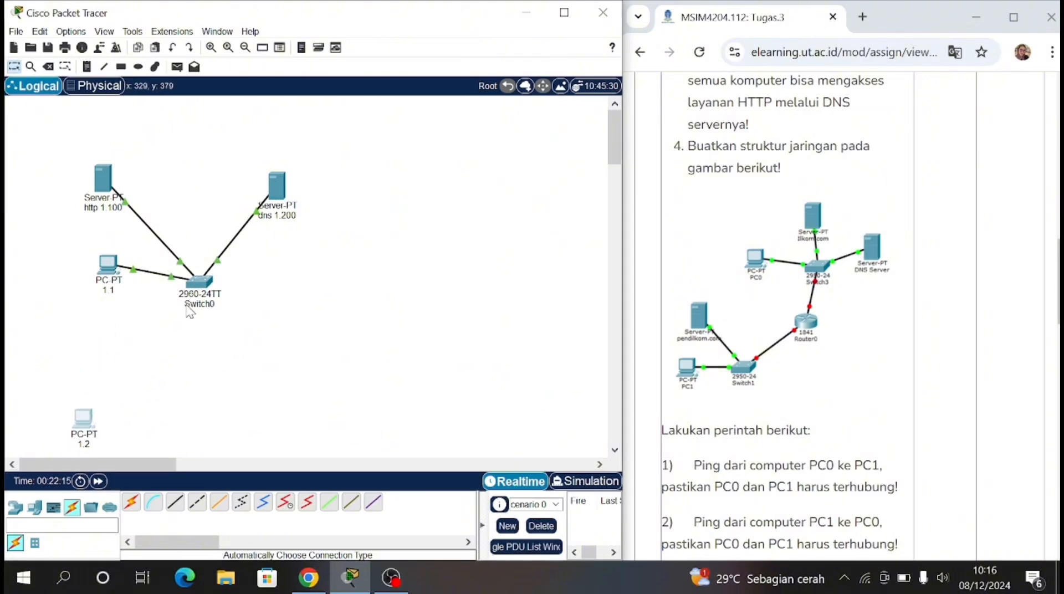
pyautogui.moveTo(211, 296); pyautogui.dragTo(235, 220)
pyautogui.moveTo(110, 180); pyautogui.dragTo(225, 141)
pyautogui.moveTo(106, 266); pyautogui.dragTo(143, 202)
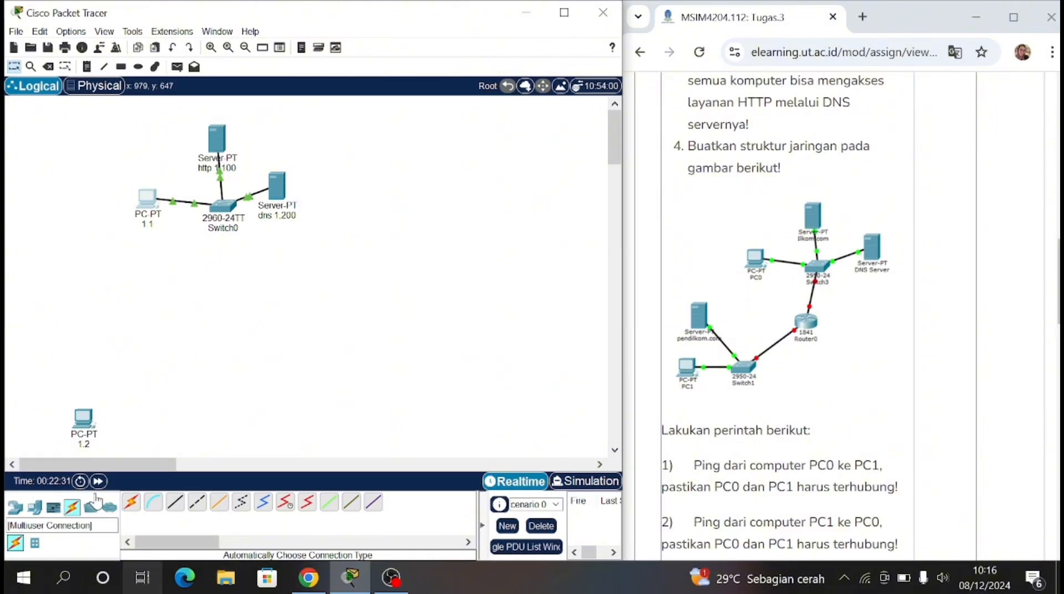
# Step: Add a Server-PT above PC 1.2 and a 2960 switch to the right of them
pyautogui.click(35, 507)
pyautogui.click(175, 502)
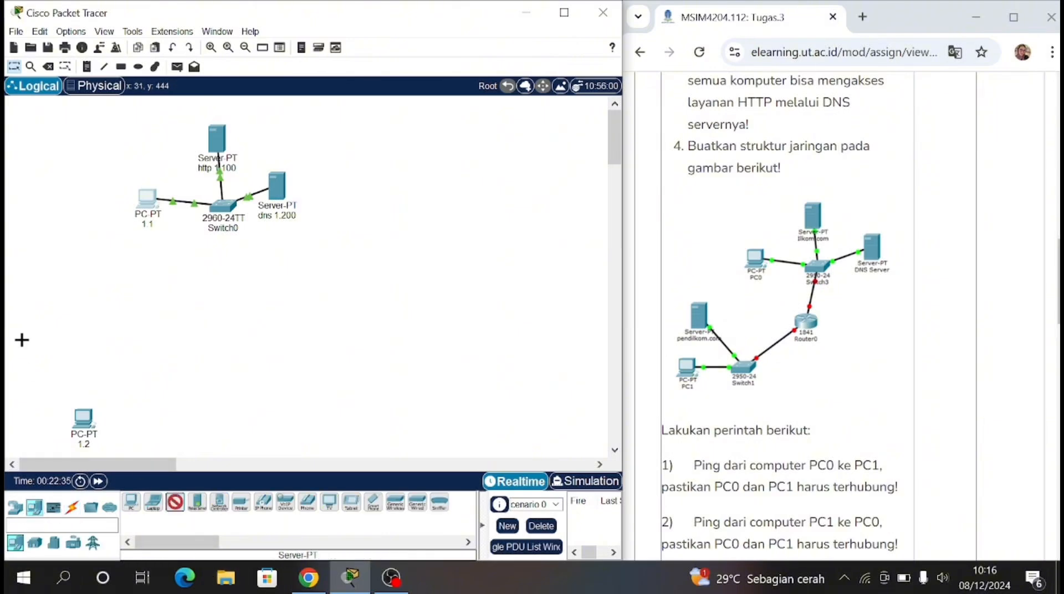
pyautogui.click(60, 325)
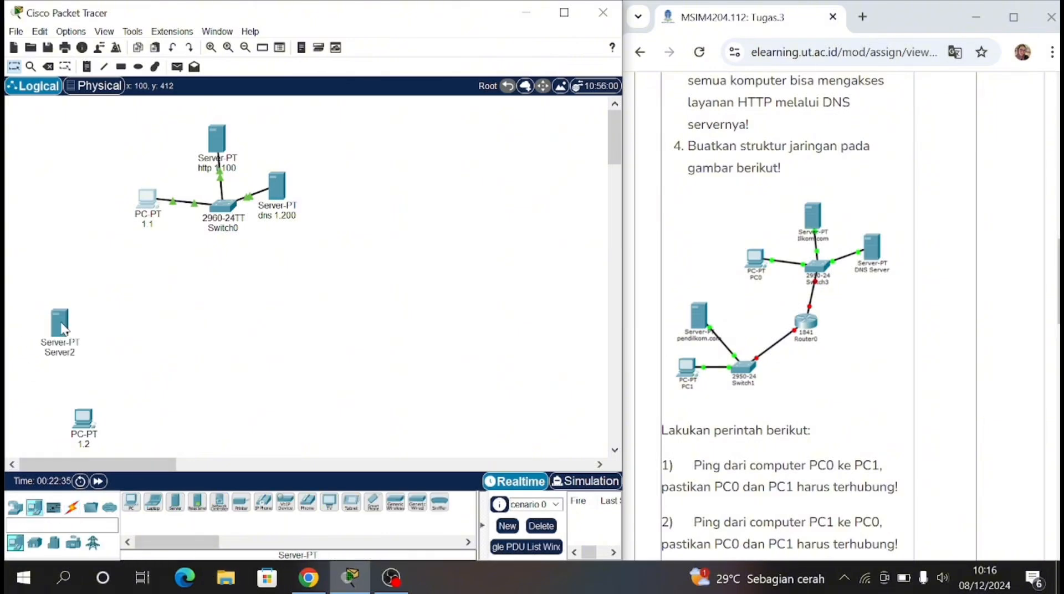
pyautogui.click(16, 507)
pyautogui.click(34, 542)
pyautogui.click(132, 501)
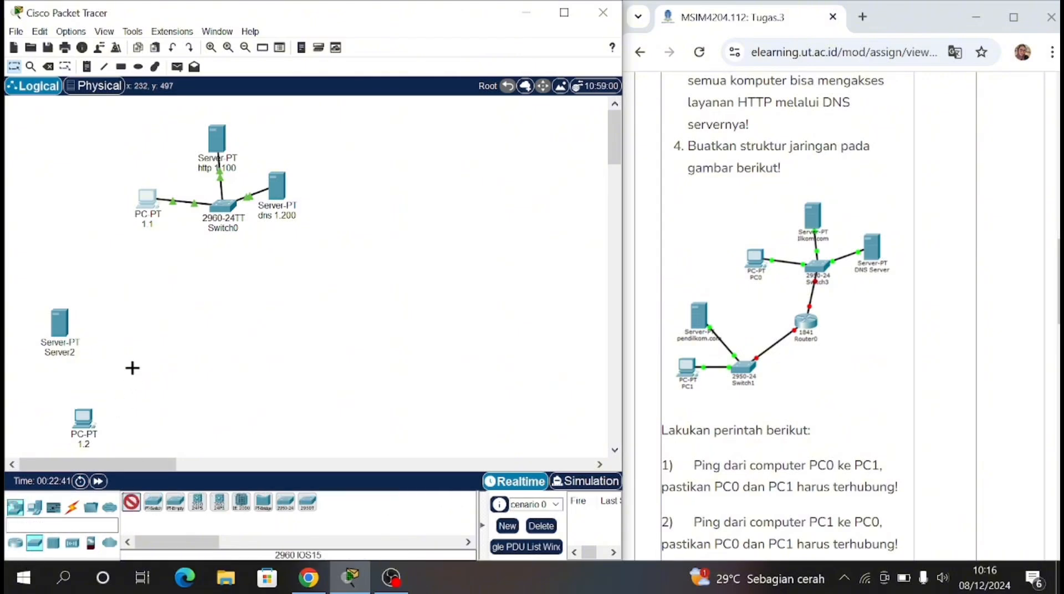
pyautogui.click(131, 363)
# Step: Add an ISR4331 router and position it below Switch0, between the two device groups
pyautogui.click(15, 543)
pyautogui.click(131, 502)
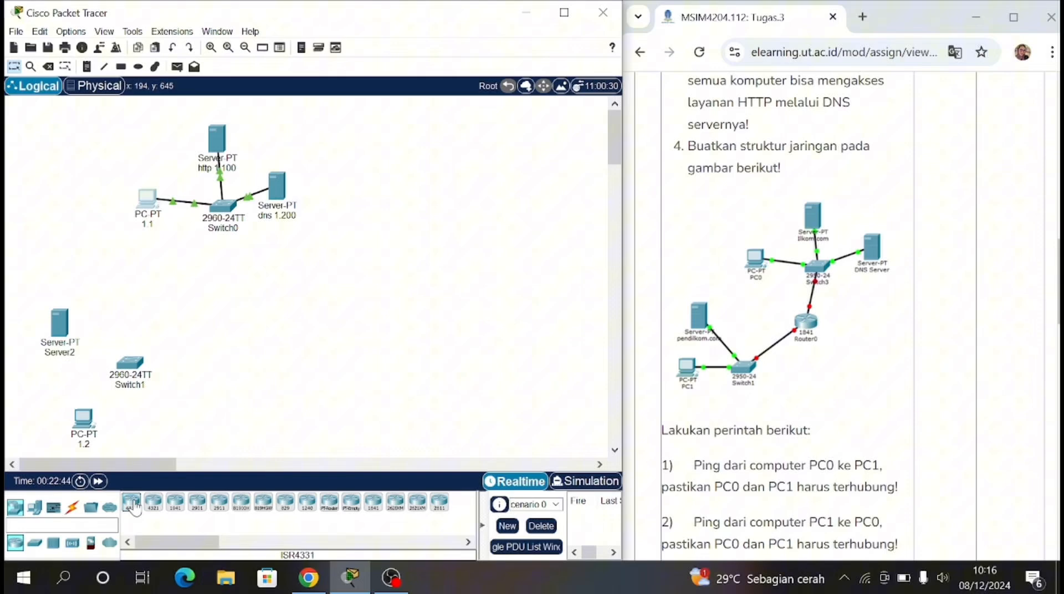
pyautogui.click(204, 319)
pyautogui.moveTo(213, 322); pyautogui.dragTo(234, 306)
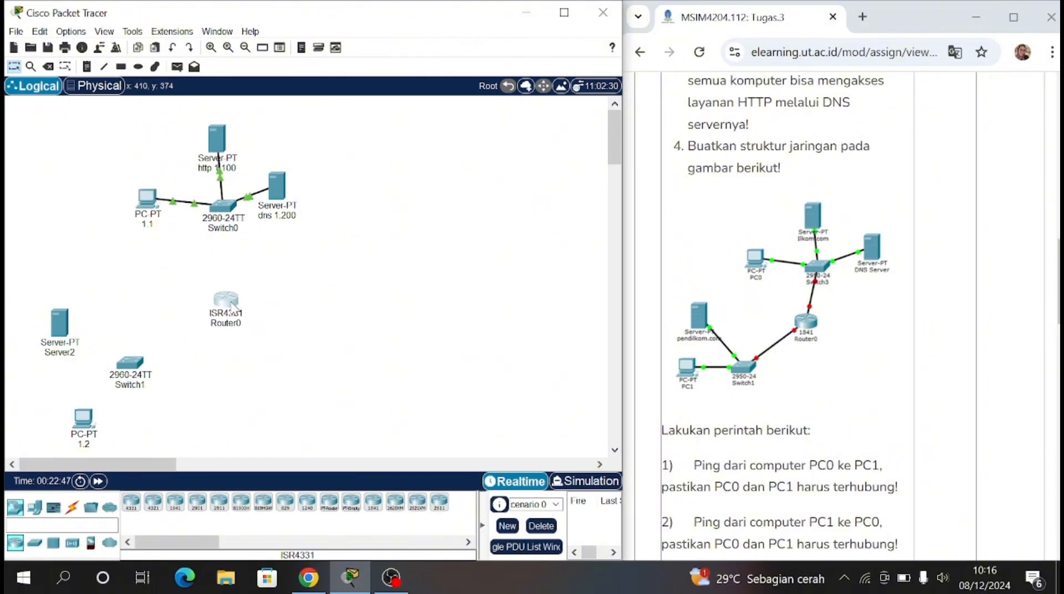
# Step: Shift the upper group and router right, and arrange Switch1, Server2 and PC 1.2 closer to them, matching the assignment diagram
pyautogui.moveTo(91, 111); pyautogui.dragTo(374, 286)
pyautogui.moveTo(276, 203); pyautogui.dragTo(351, 197)
pyautogui.moveTo(287, 302); pyautogui.dragTo(275, 277)
pyautogui.moveTo(119, 373); pyautogui.dragTo(206, 350)
pyautogui.moveTo(61, 324); pyautogui.dragTo(149, 296)
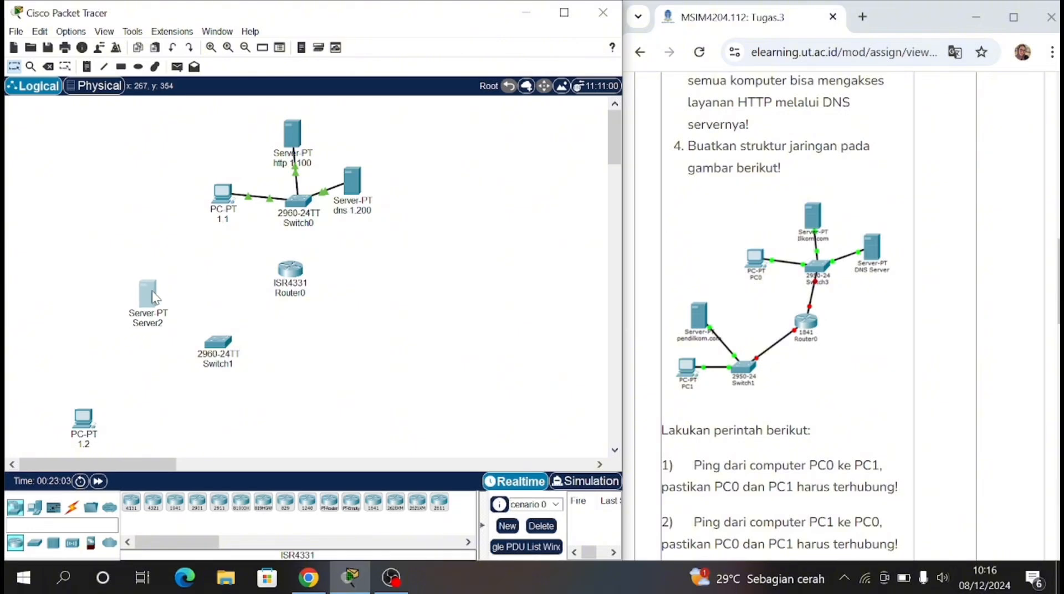
pyautogui.moveTo(95, 417); pyautogui.dragTo(162, 366)
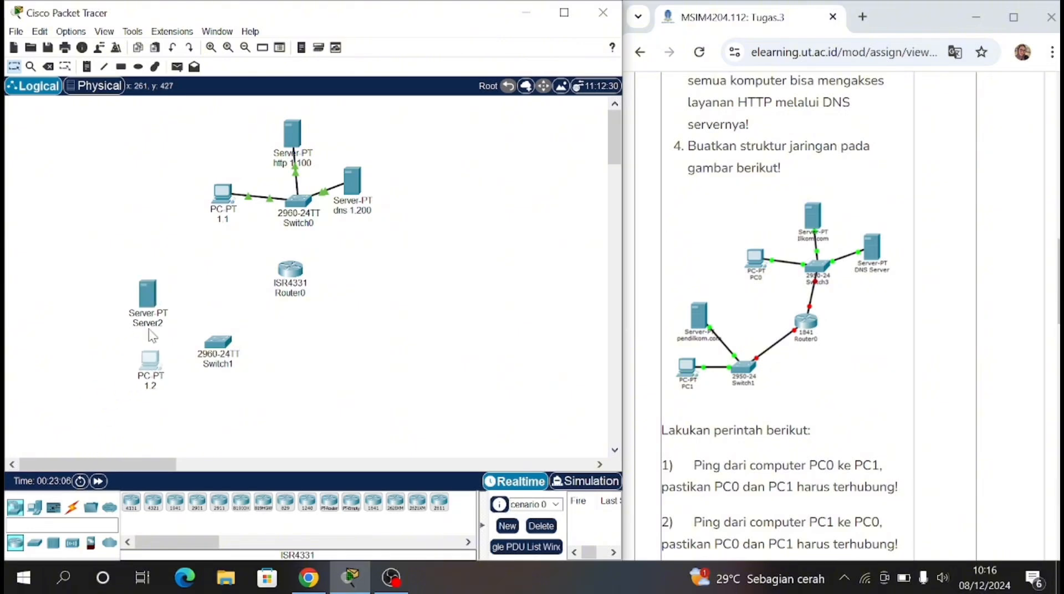
pyautogui.moveTo(150, 317); pyautogui.dragTo(151, 291)
pyautogui.moveTo(150, 368); pyautogui.dragTo(153, 354)
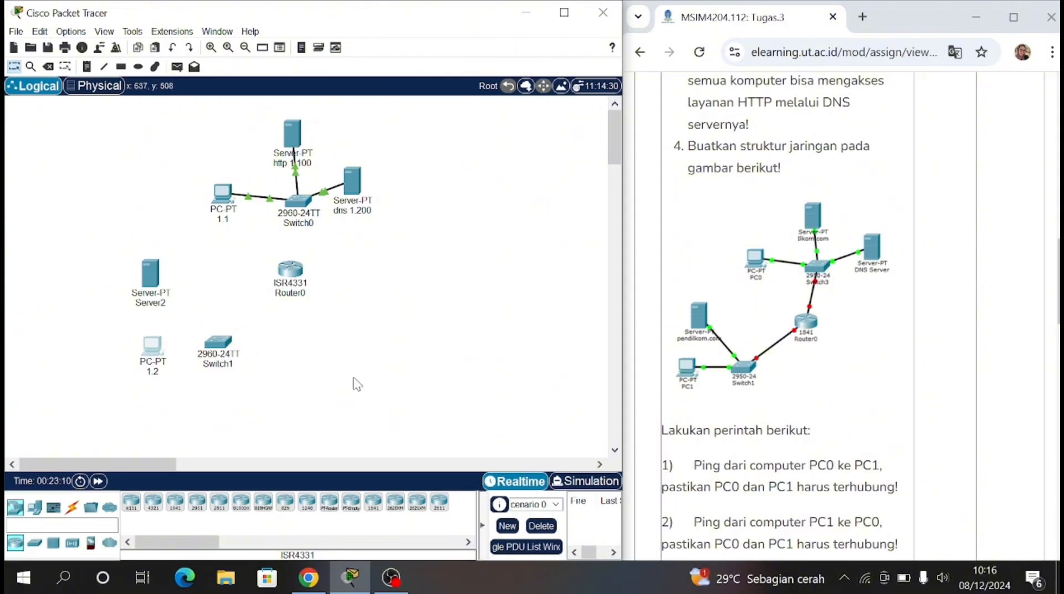
# Step: Connect PC 1.2 and Server2 to Switch1 with automatically chosen cables
pyautogui.click(72, 507)
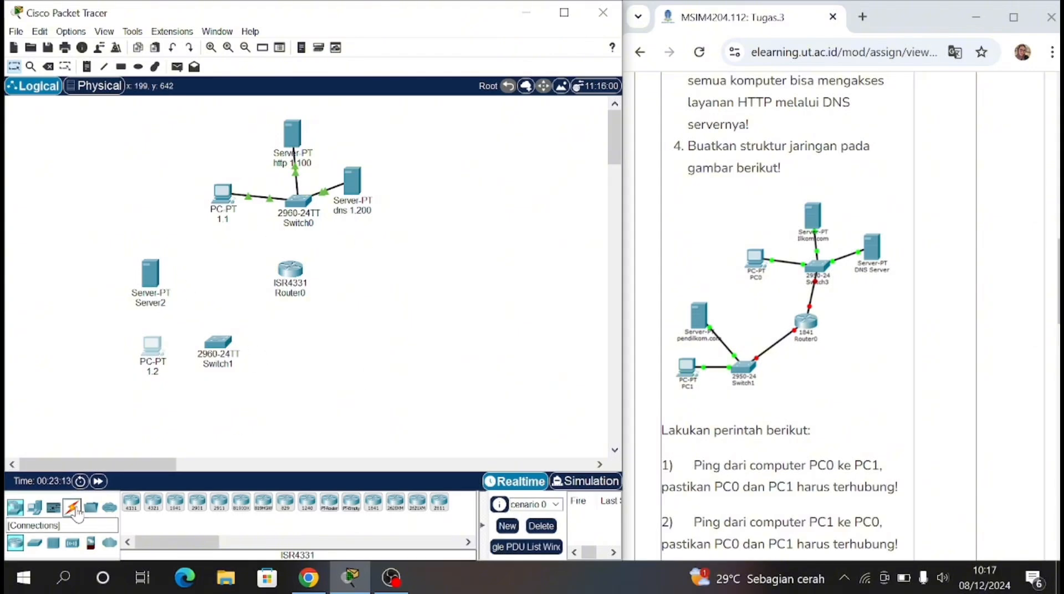
pyautogui.click(131, 502)
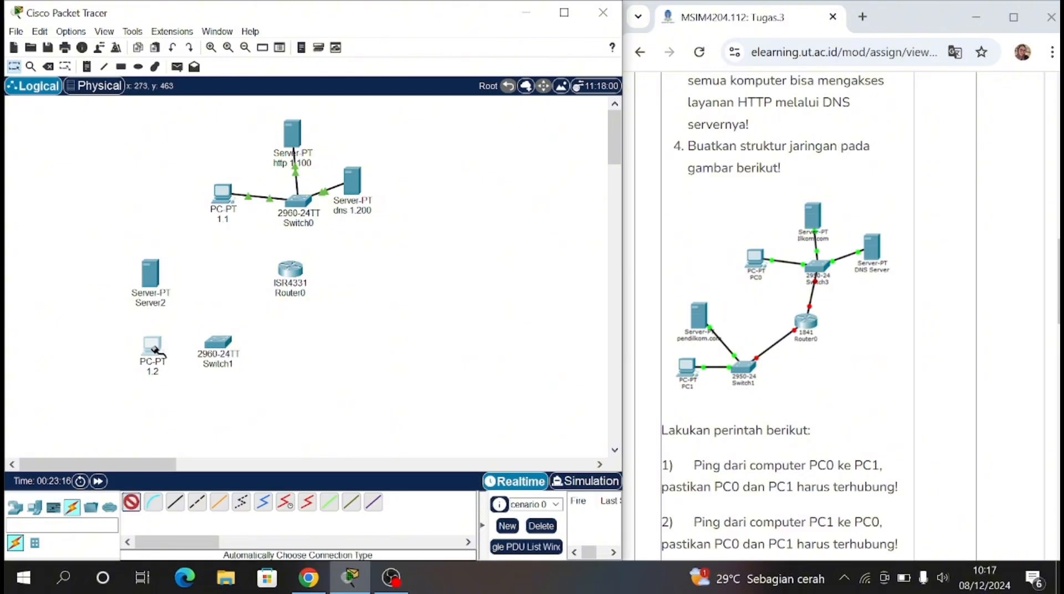
pyautogui.click(152, 346)
pyautogui.click(218, 342)
pyautogui.click(132, 502)
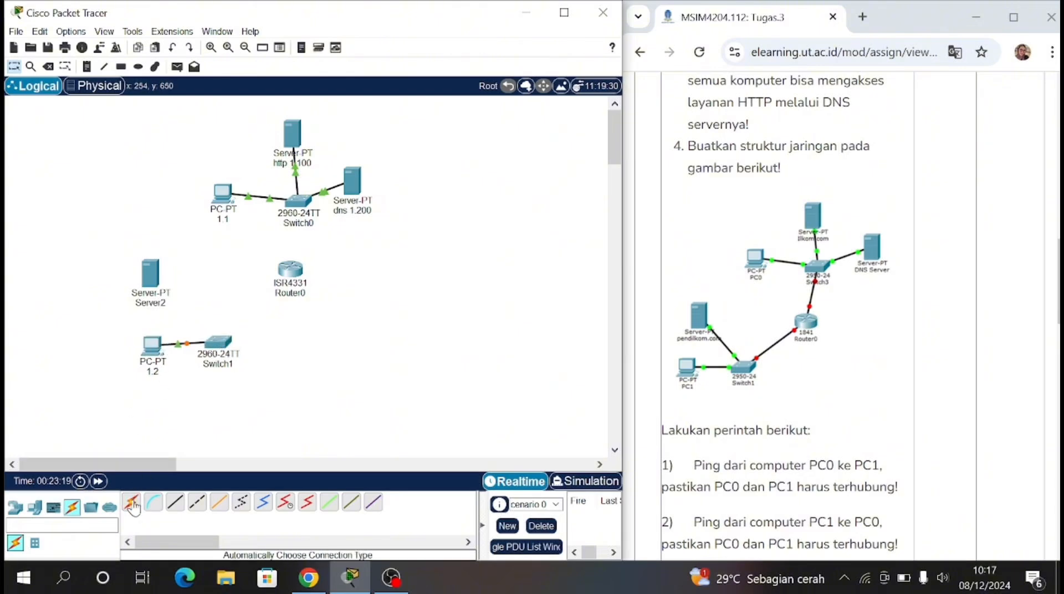
pyautogui.click(151, 272)
pyautogui.click(218, 342)
# Step: Connect Router0 to both Switch1 and Switch0 with automatically chosen cables
pyautogui.click(132, 503)
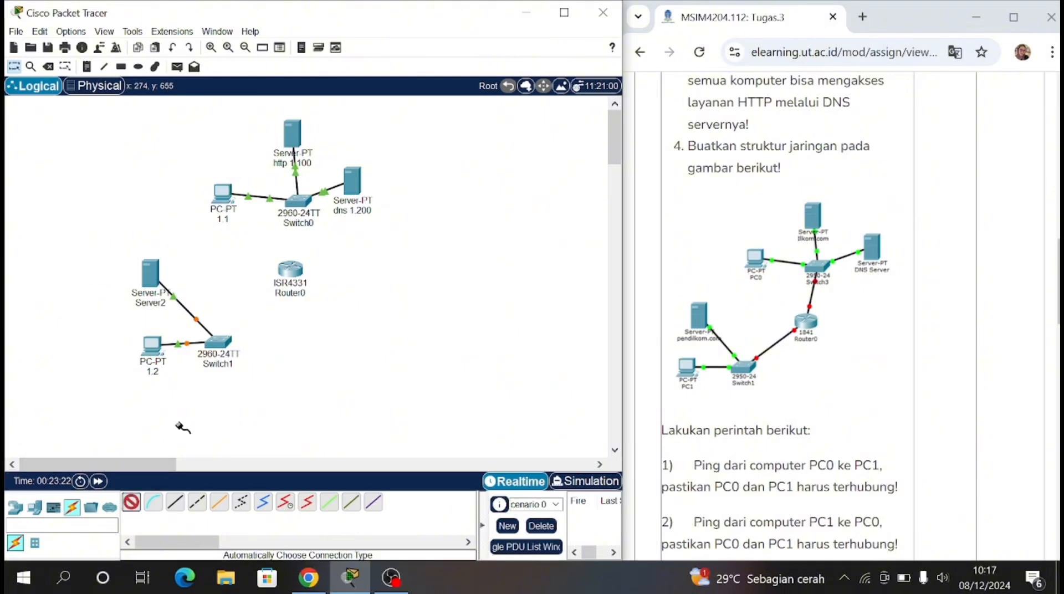
pyautogui.click(217, 342)
pyautogui.click(290, 269)
pyautogui.click(132, 503)
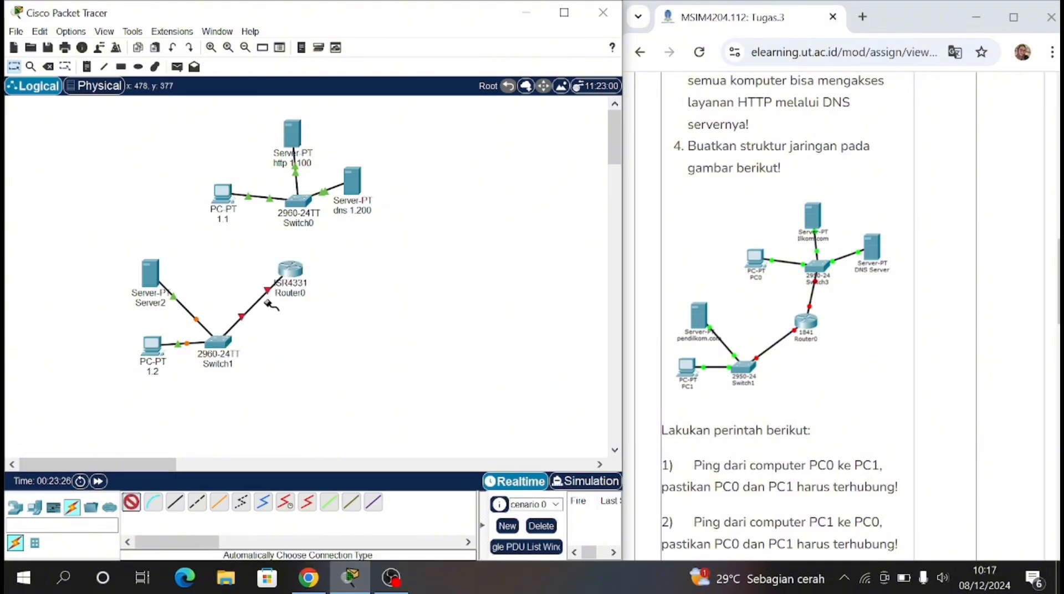
pyautogui.click(290, 269)
pyautogui.click(298, 200)
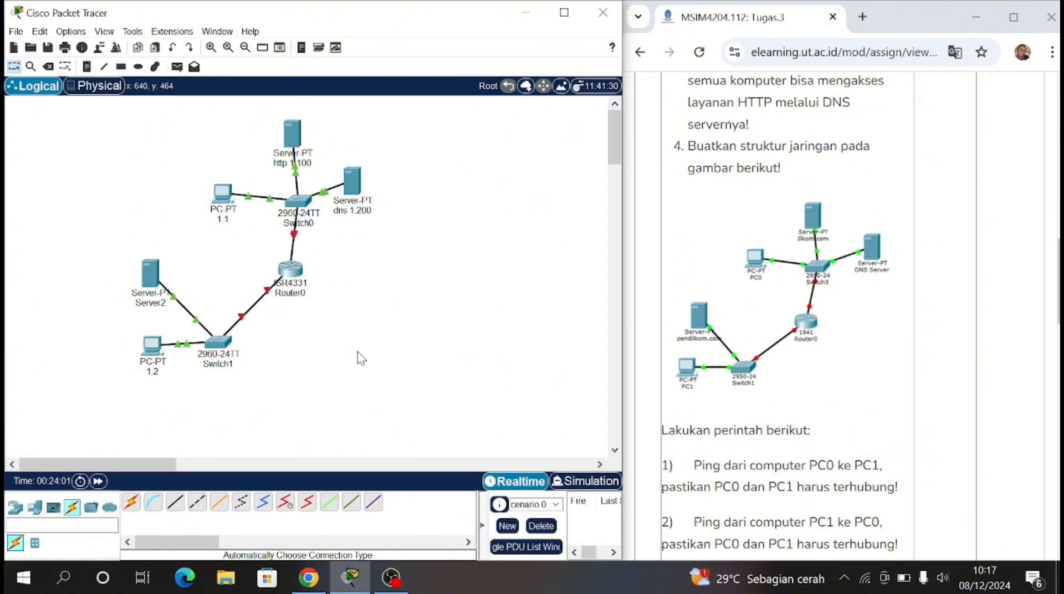
# Step: Check Router0's physical device view, close it, and reconnect the router to Switch0
pyautogui.click(293, 268)
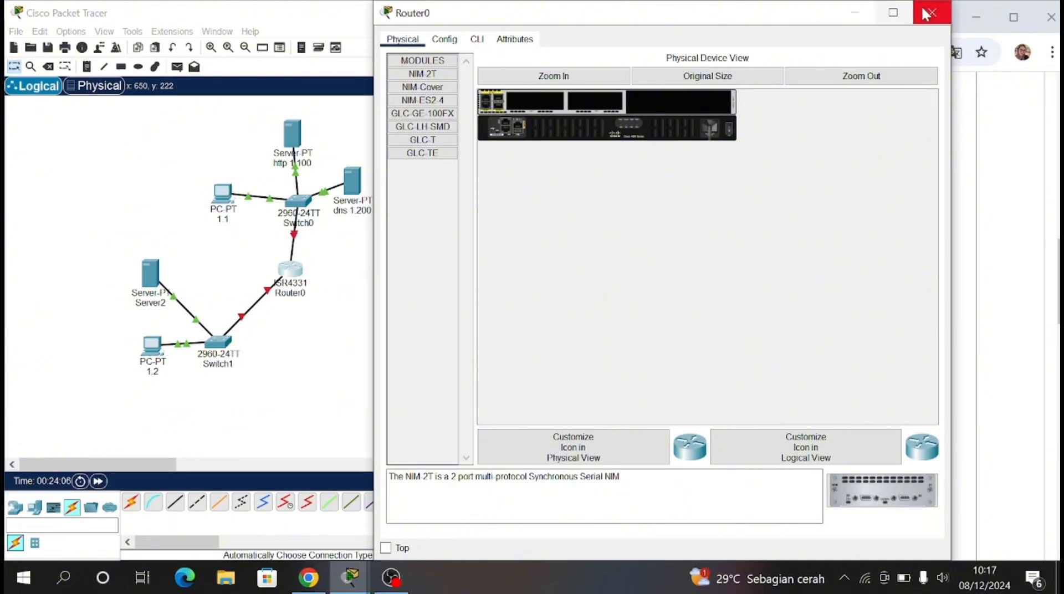
pyautogui.click(929, 13)
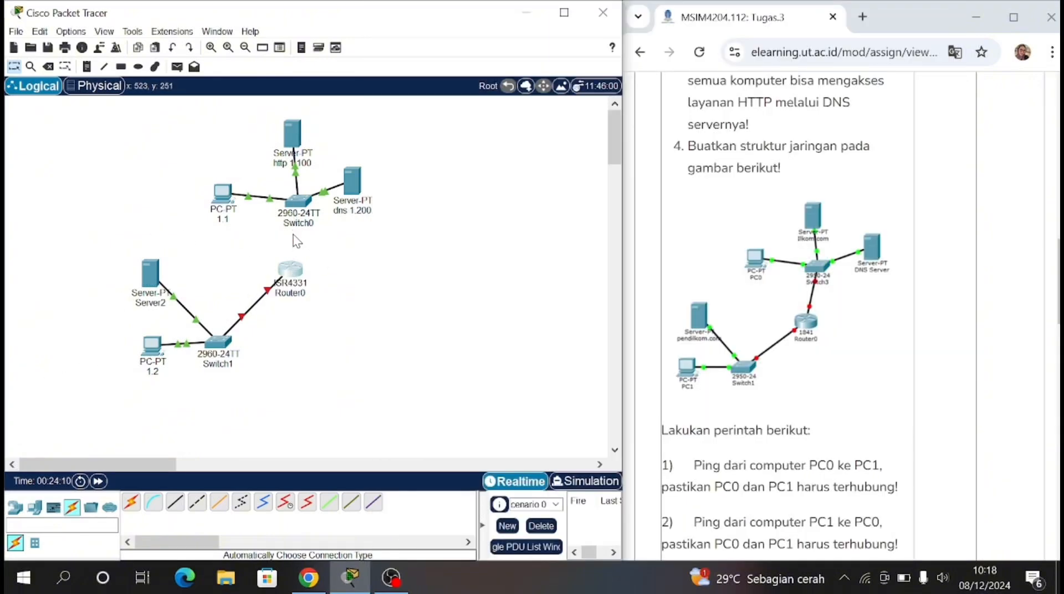
pyautogui.click(293, 270)
pyautogui.click(320, 333)
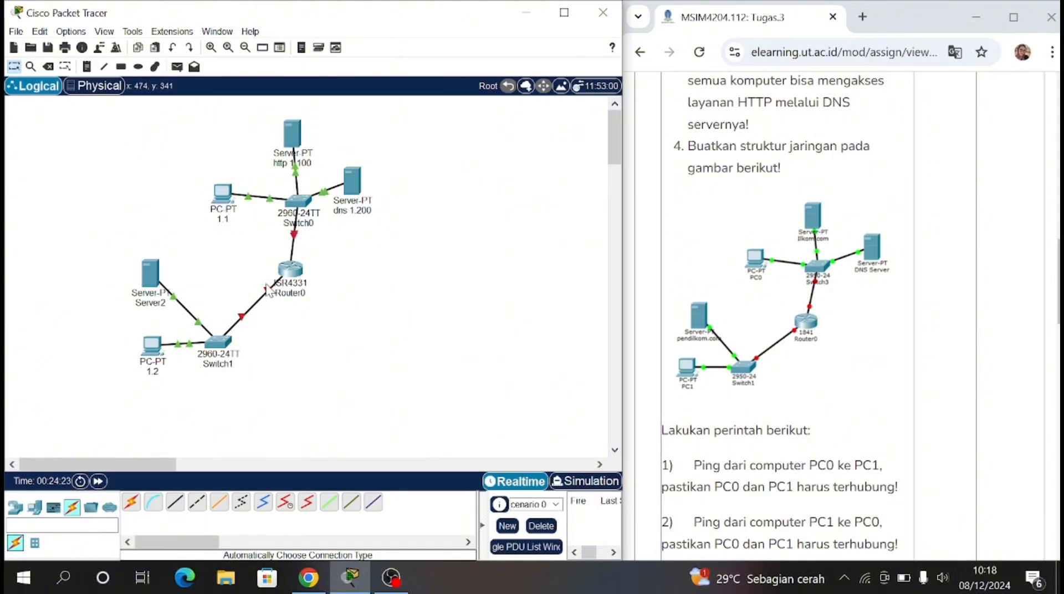
# Step: Move Router0 slightly left so that it sits between the two switches
pyautogui.moveTo(287, 269); pyautogui.dragTo(259, 296)
pyautogui.click(274, 270)
pyautogui.click(310, 330)
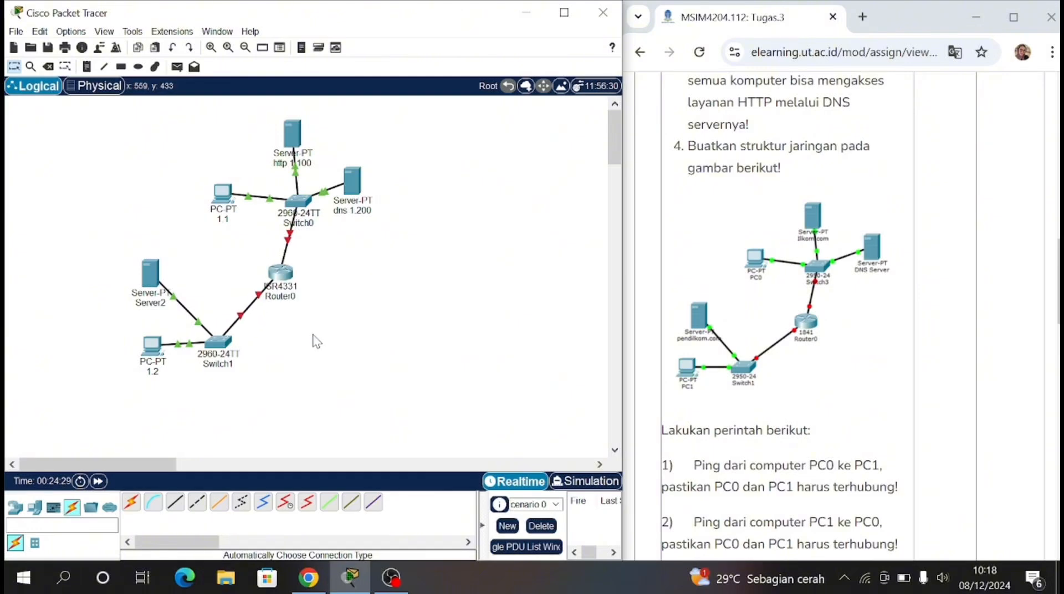
# Step: Configure Router0's GigabitEthernet0/0/1 with IPv4 address 192.168.1.99 and mask 255.255.255.0, and turn the port on
pyautogui.click(286, 268)
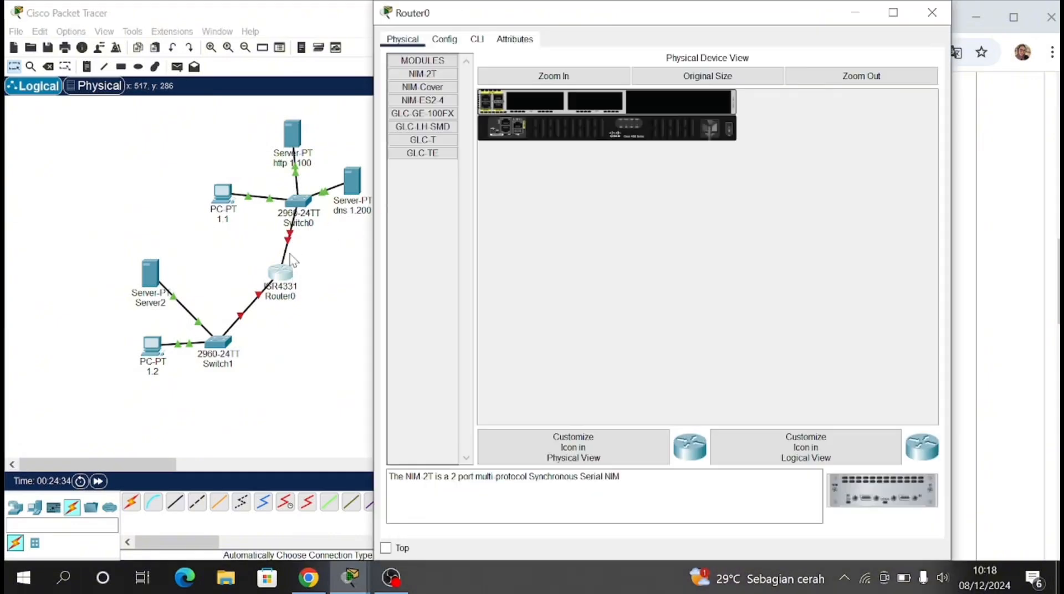
pyautogui.click(444, 39)
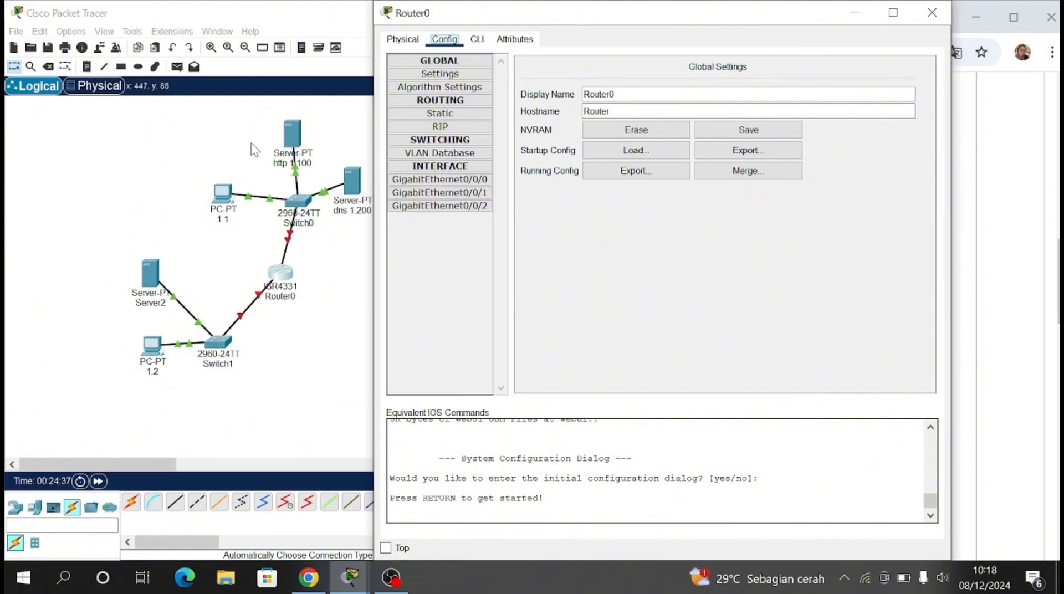
pyautogui.click(480, 191)
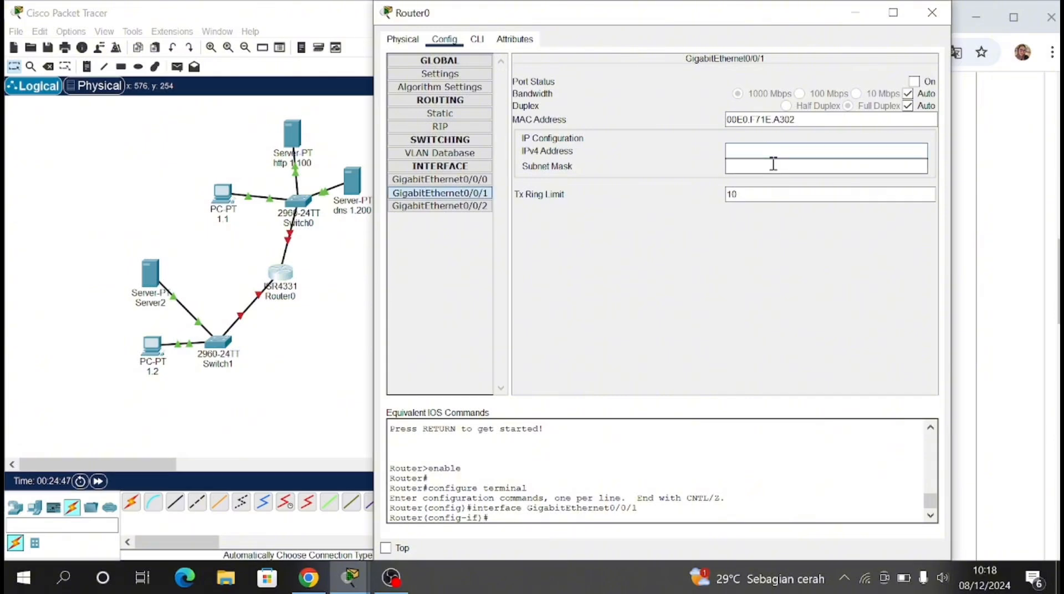
pyautogui.write('192.1')
pyautogui.press('BackSpace')
pyautogui.press('BackSpace')
pyautogui.write('.99')
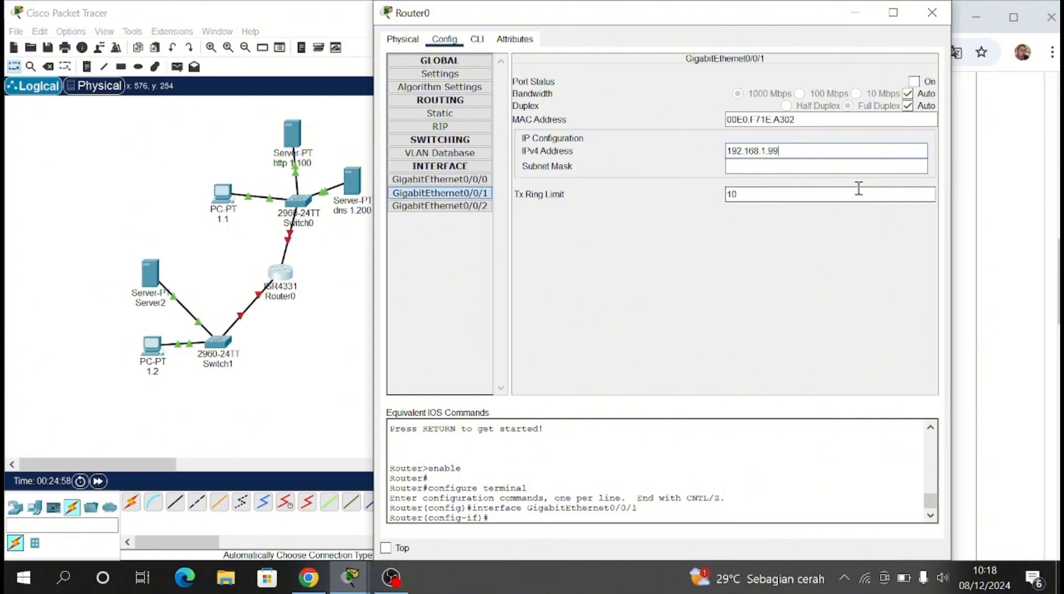
pyautogui.press('Return')
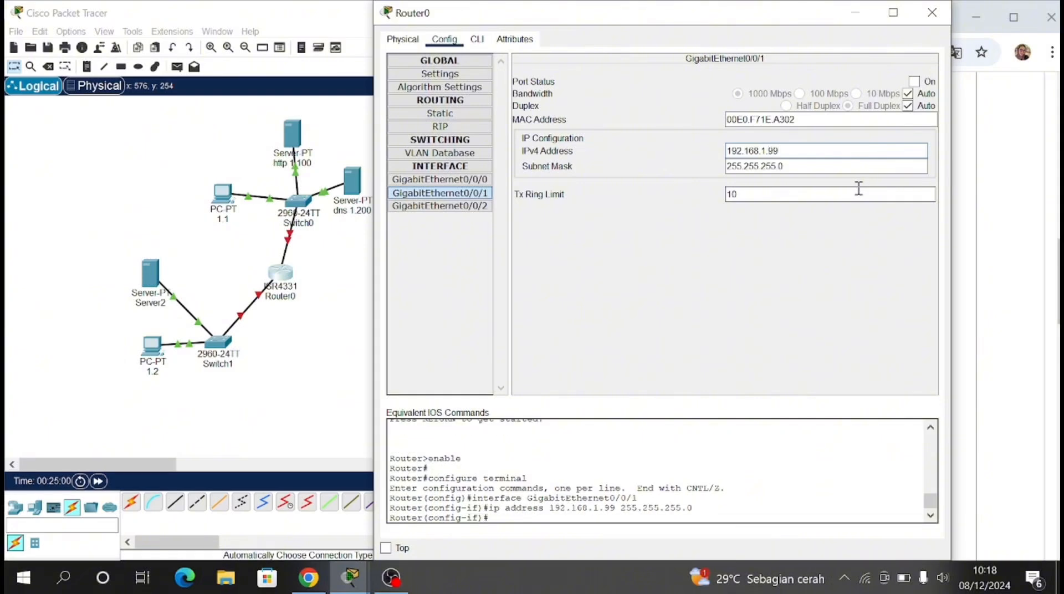
pyautogui.click(914, 81)
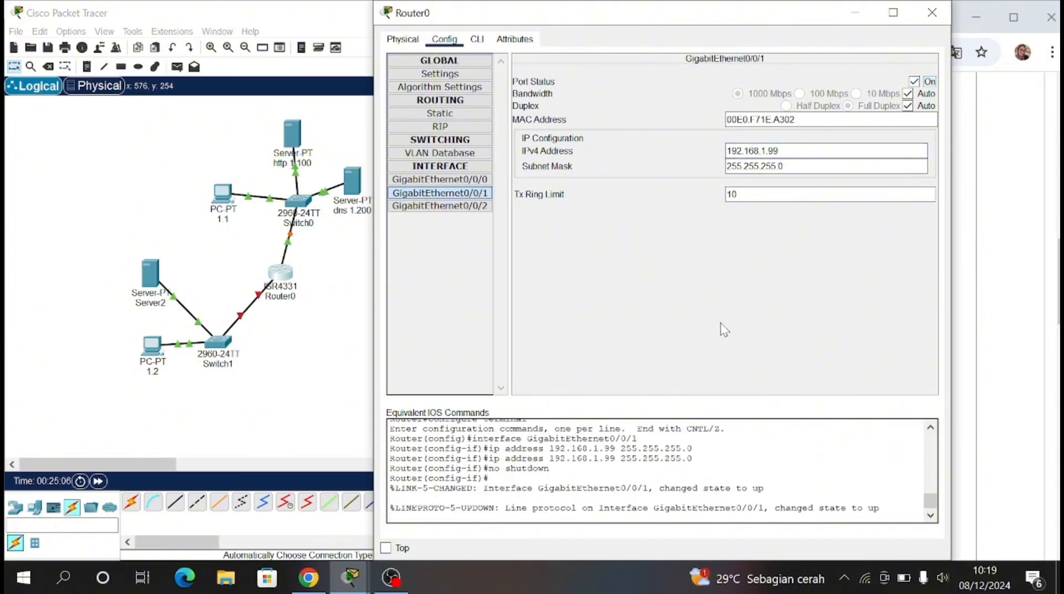
# Step: Configure Router0's GigabitEthernet0/0/0 with IPv4 address 192.168.2.1 and mask 255.255.255.0, and turn the port on
pyautogui.click(474, 179)
pyautogui.click(741, 152)
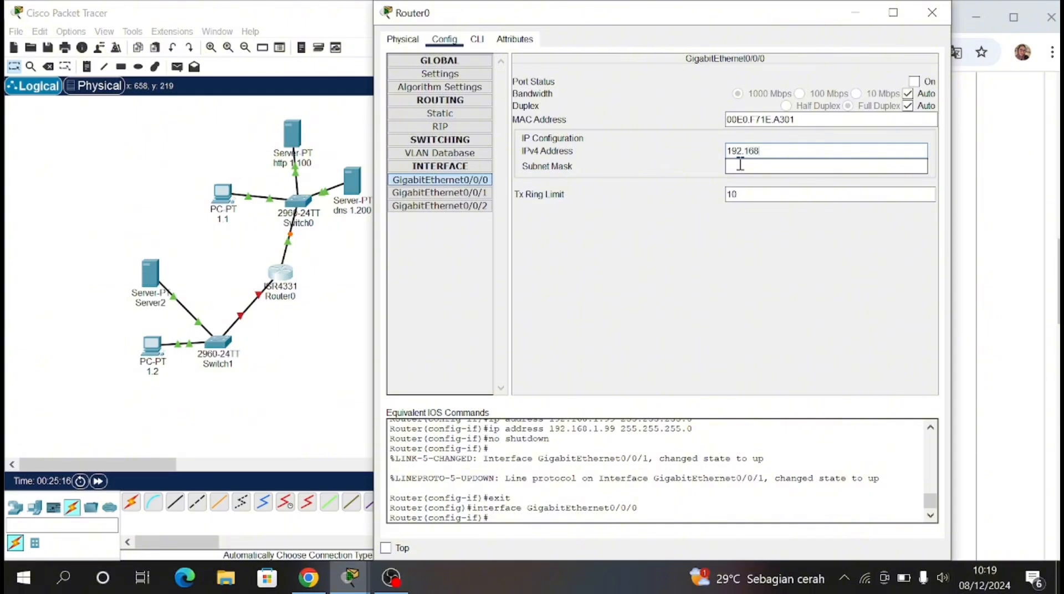
pyautogui.write('192.168.2.1')
pyautogui.click(740, 165)
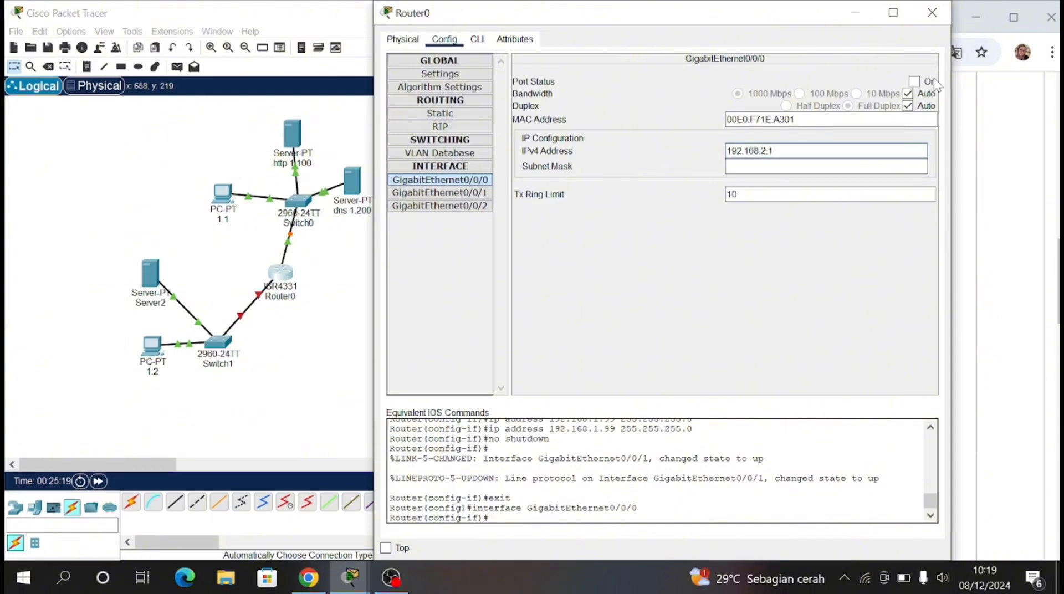
pyautogui.click(914, 82)
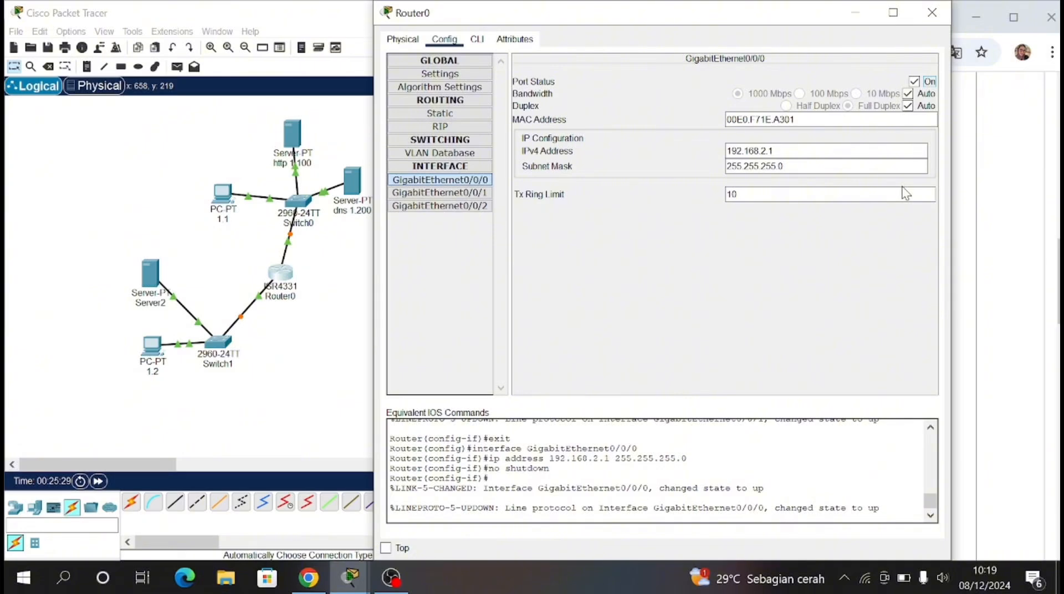
# Step: Add a static route on Router0 to network 192.168.1.0, mask 255.255.255.0, next hop 192.168.2.0, and close the router's configuration
pyautogui.click(440, 113)
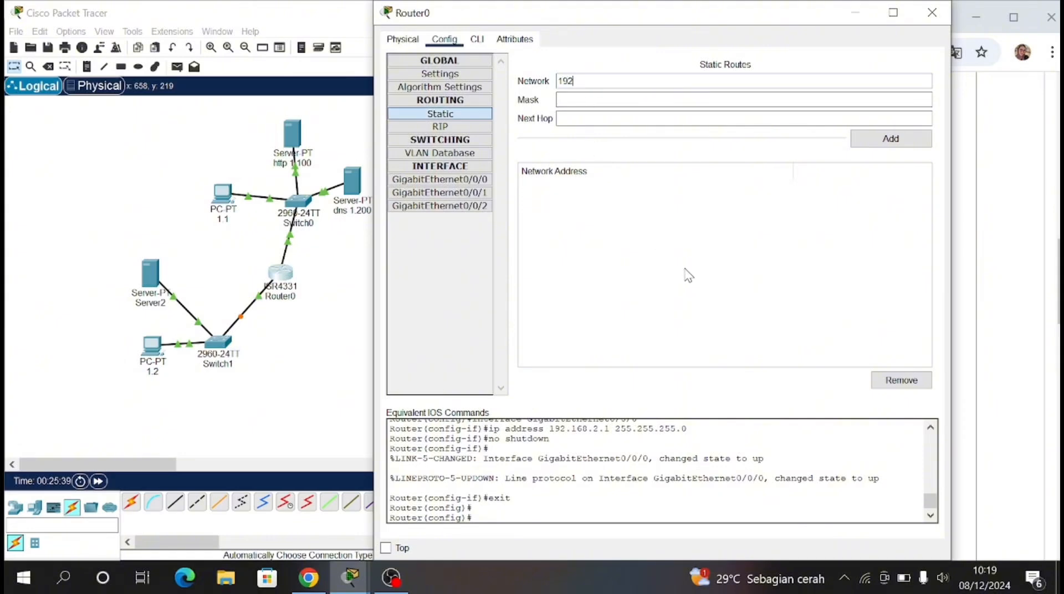
pyautogui.write('192.168.2')
pyautogui.write('.0')
pyautogui.click(761, 105)
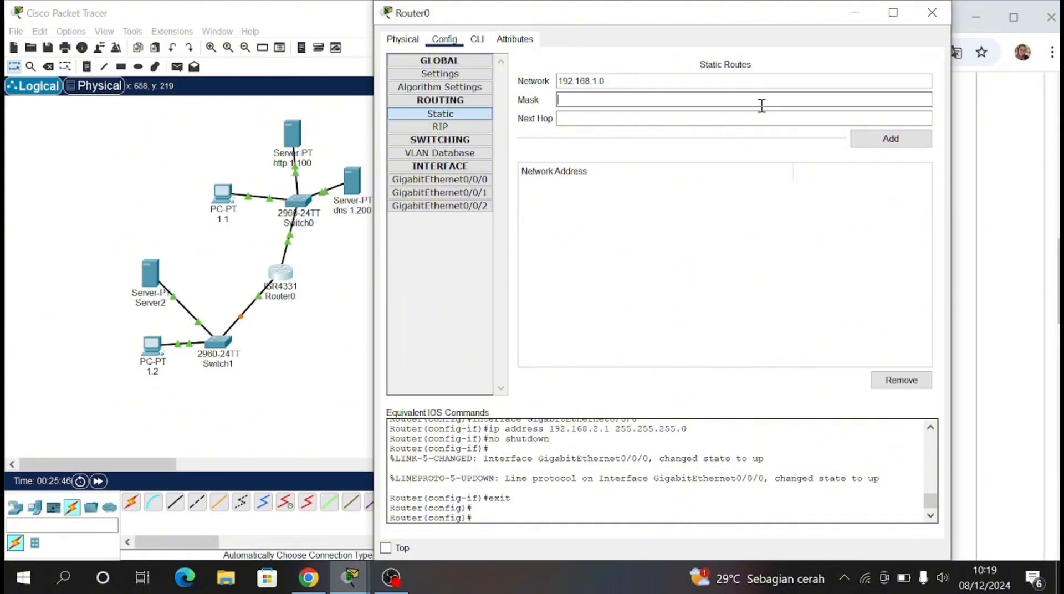
pyautogui.write('255.255.255.0')
pyautogui.click(760, 118)
pyautogui.write('1')
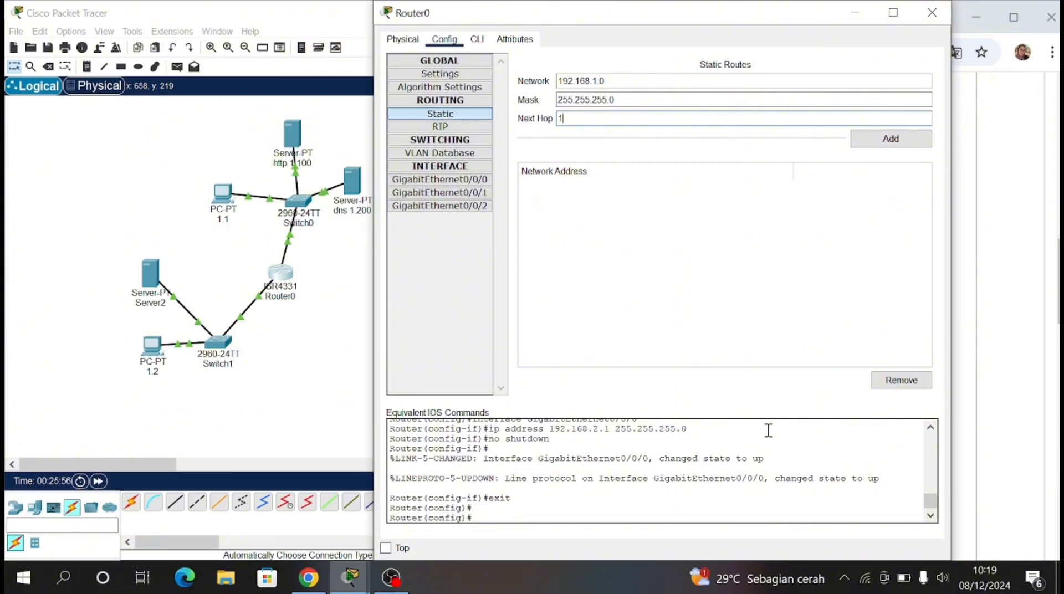
pyautogui.write('92.168.2.0')
pyautogui.click(913, 138)
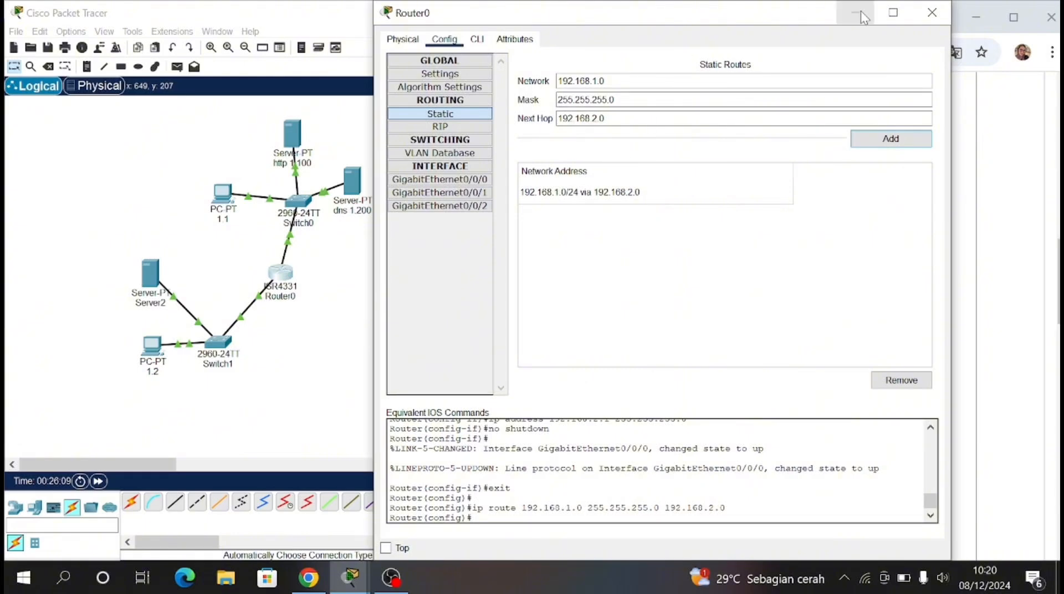
pyautogui.click(932, 14)
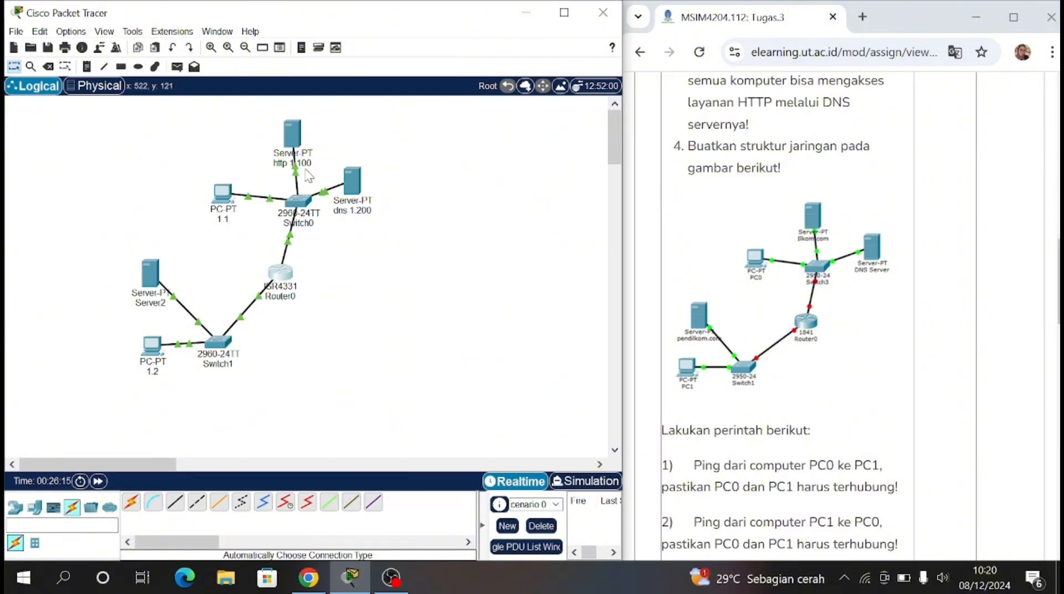
# Step: Rename the HTTP server attached to Switch0 as ilkom.com to match the assignment's diagram
pyautogui.scroll(-2, 755, 347)
pyautogui.scroll(-1, 755, 349)
pyautogui.scroll(2, 812, 182)
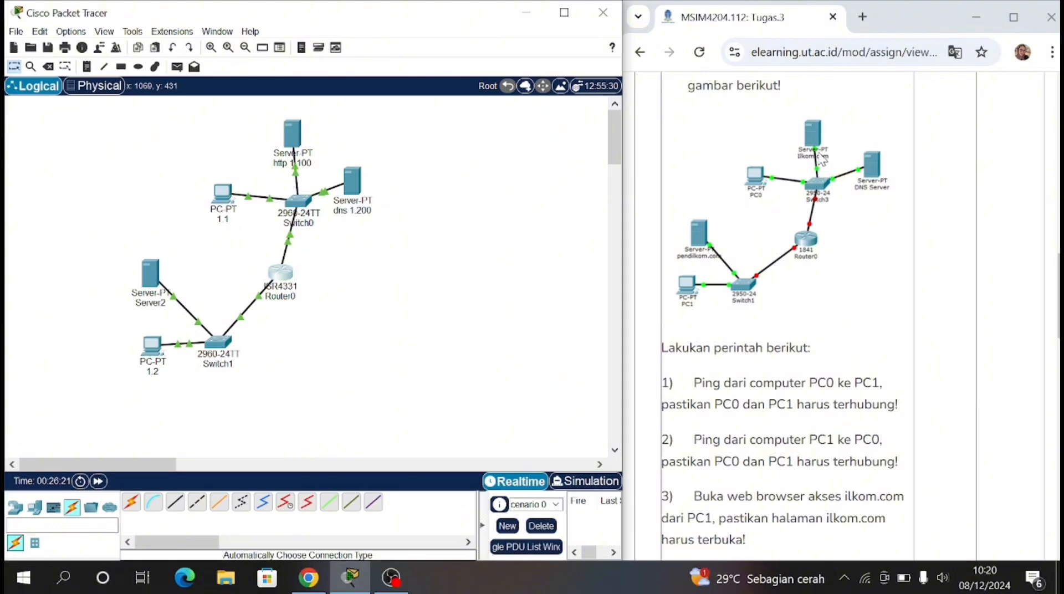
pyautogui.doubleClick(302, 165)
pyautogui.moveTo(327, 173); pyautogui.dragTo(274, 171)
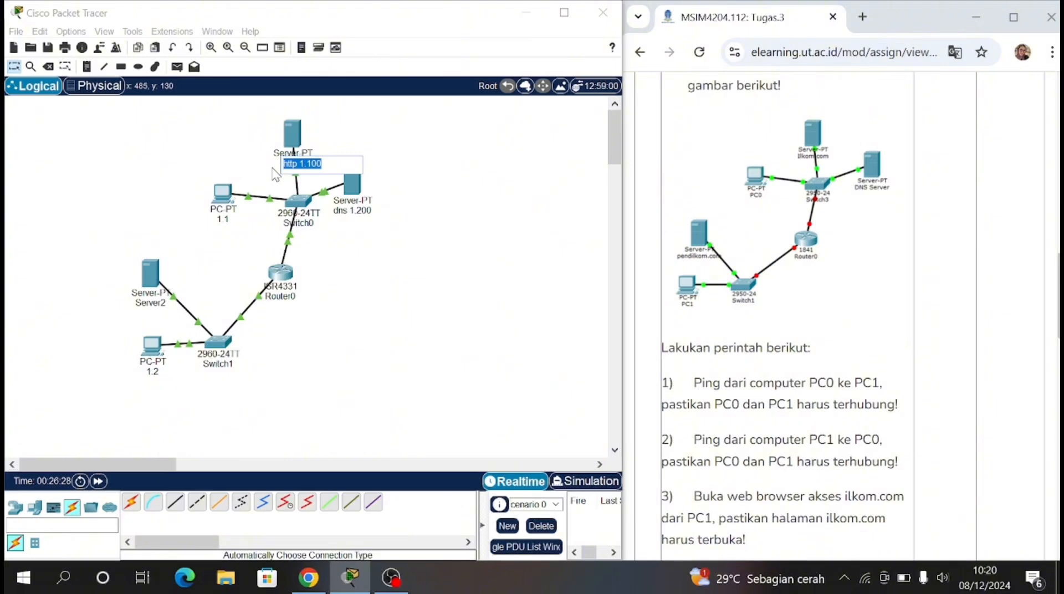
pyautogui.write('ilkom.com')
pyautogui.press('Return')
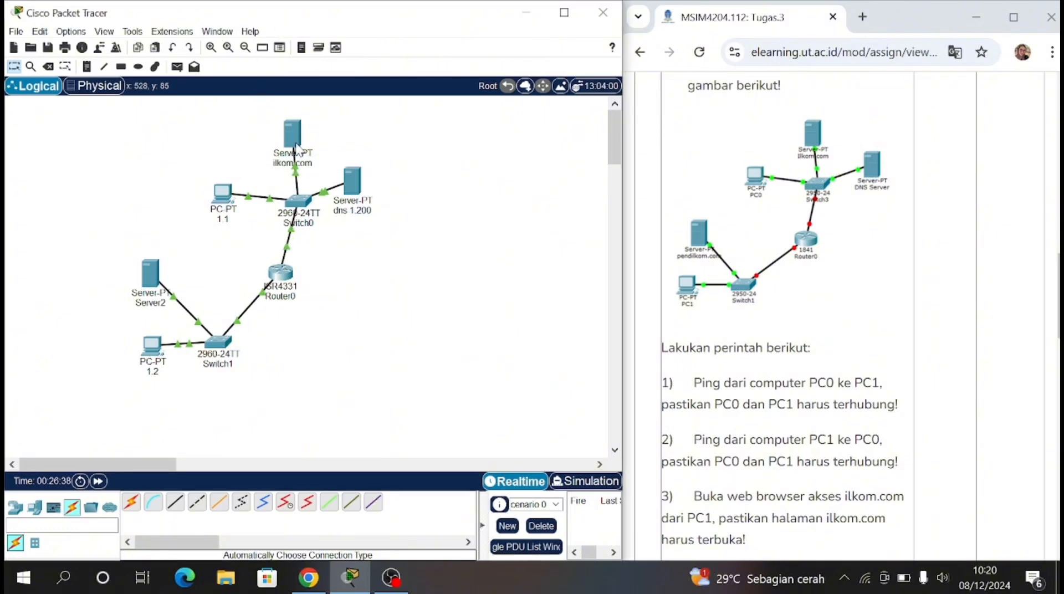
# Step: Set the ilkom.com server's IPv4 default gateway to 192.168.1.99 and its DNS server to 192.168.1.200
pyautogui.click(292, 133)
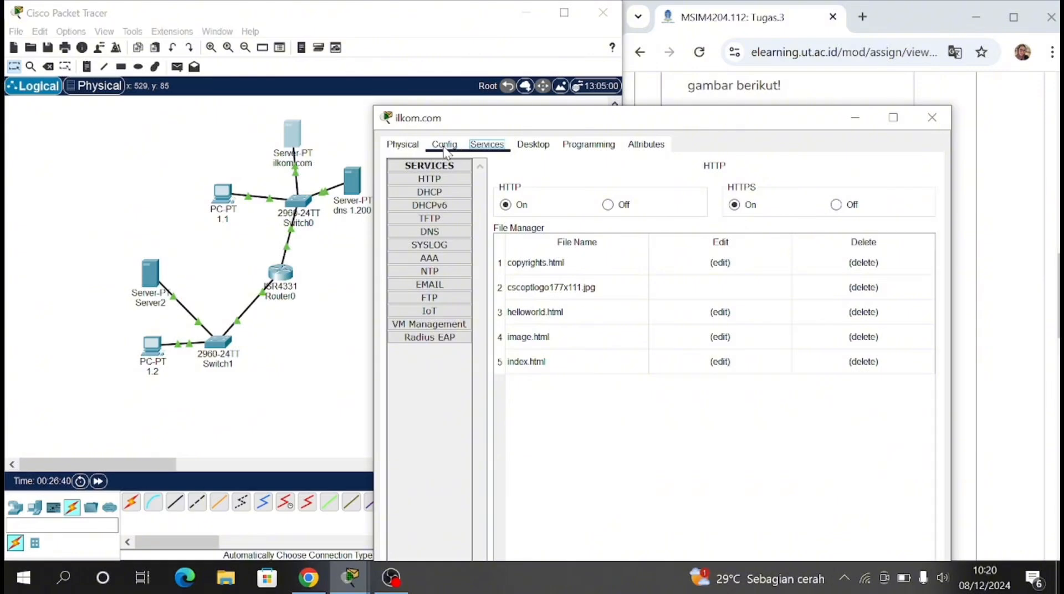
pyautogui.click(444, 145)
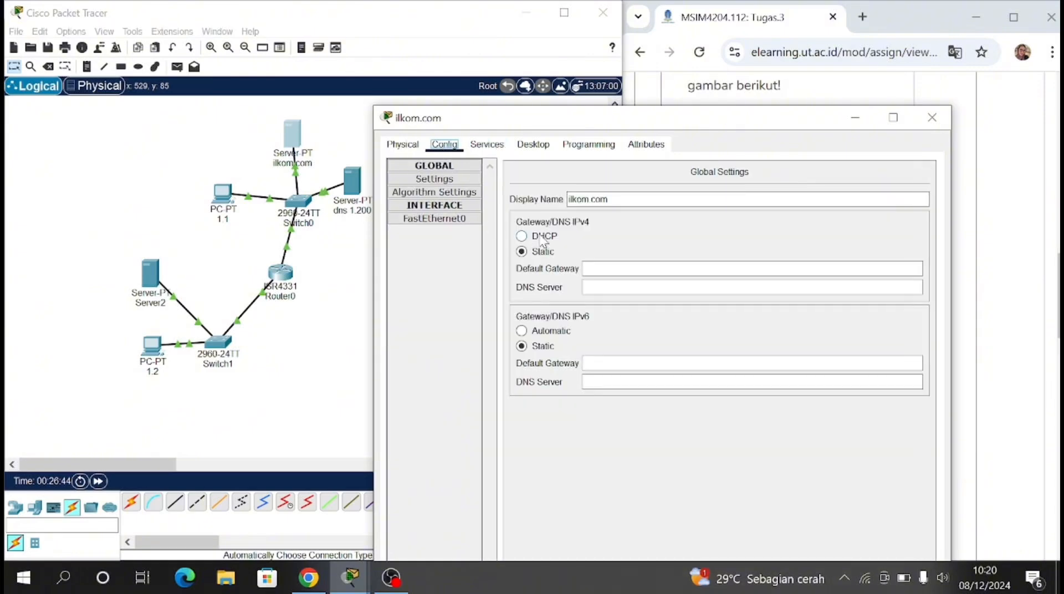
pyautogui.click(610, 268)
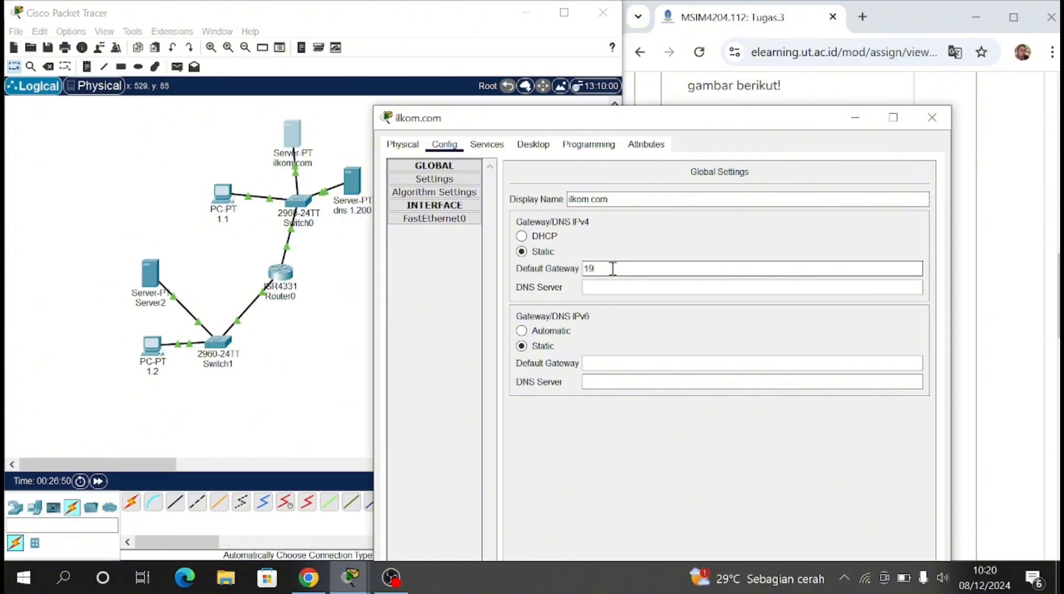
pyautogui.write('192.168.1.99')
pyautogui.click(620, 290)
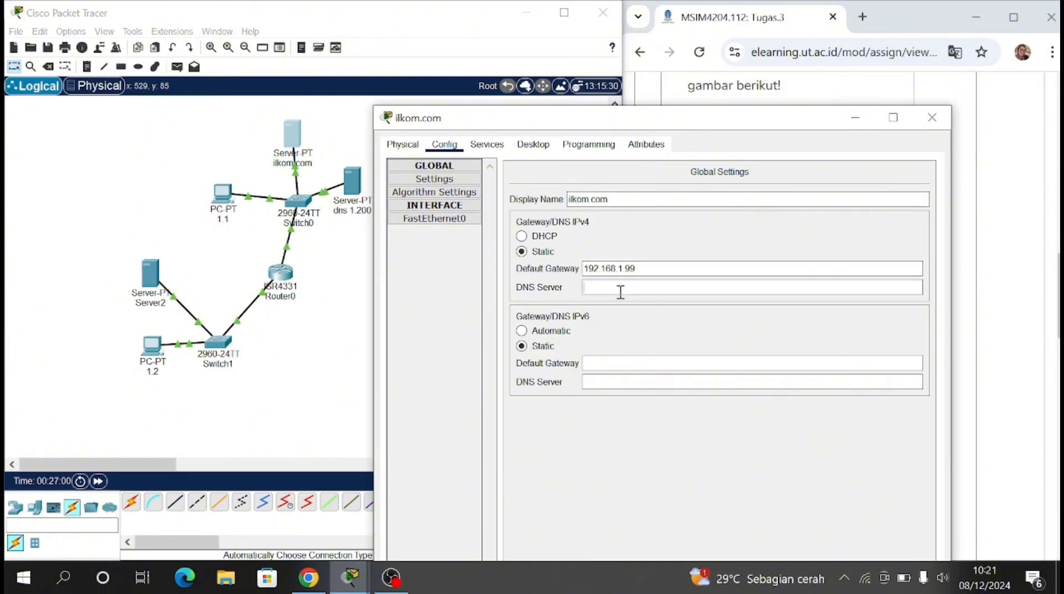
pyautogui.write('192.168.1.200')
pyautogui.click(320, 402)
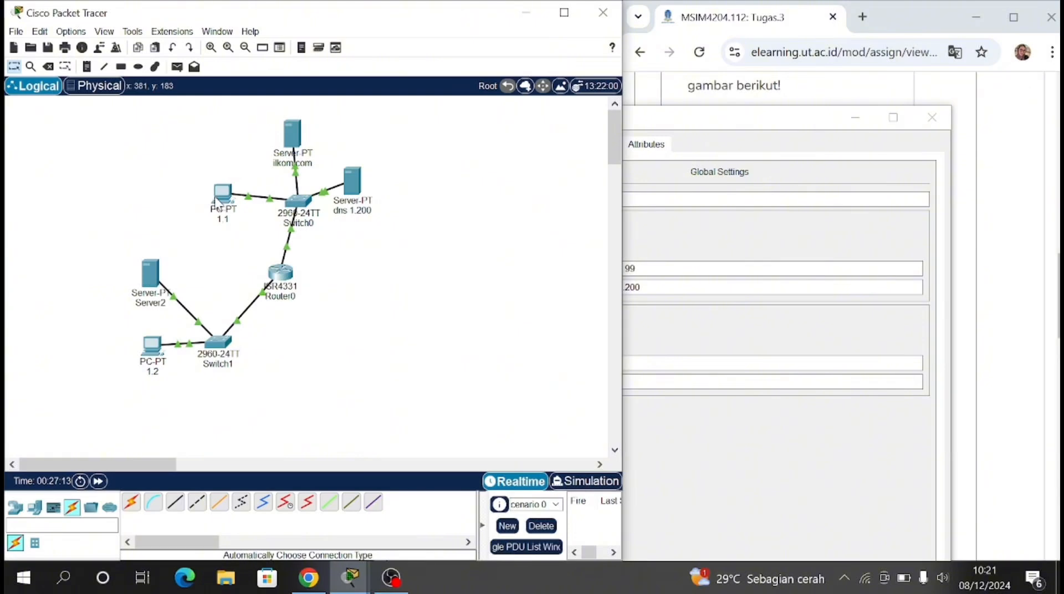
# Step: Set PC 1.1's IPv4 default gateway to 192.168.1.99
pyautogui.click(222, 198)
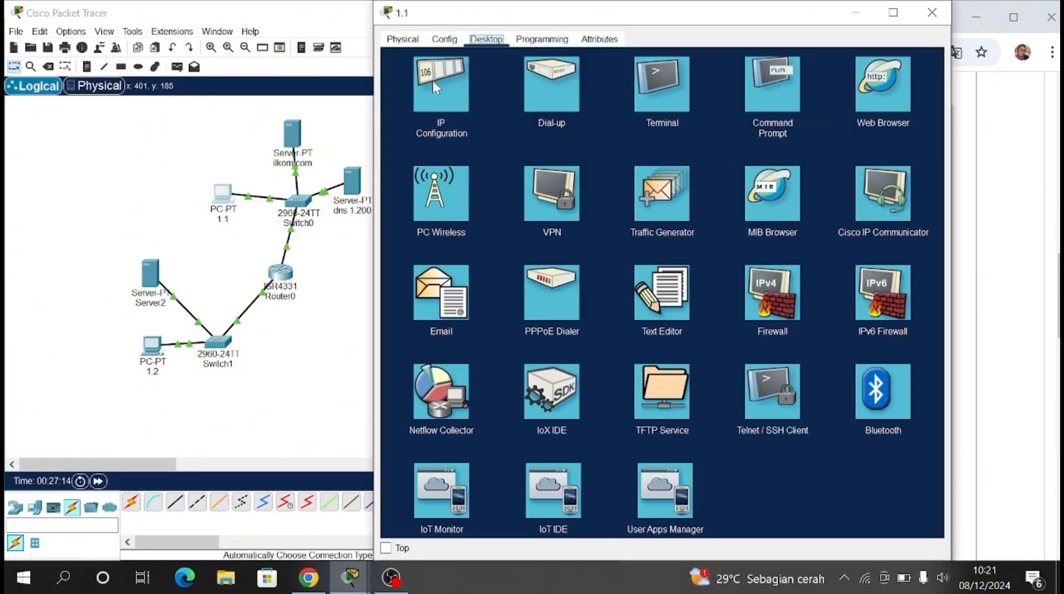
pyautogui.click(444, 39)
pyautogui.click(630, 178)
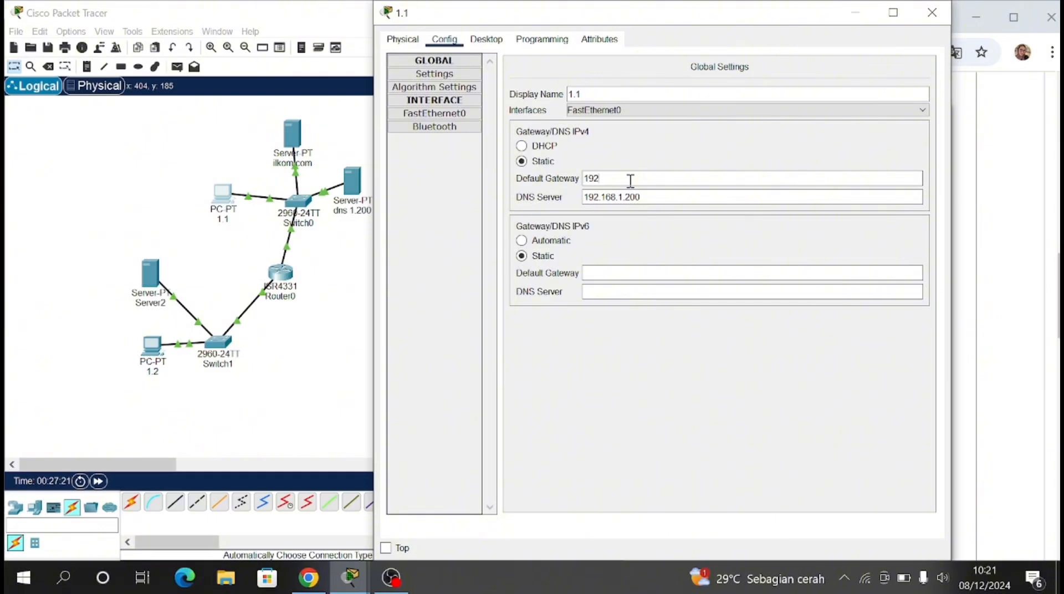
pyautogui.write('.1.1')
pyautogui.click(660, 273)
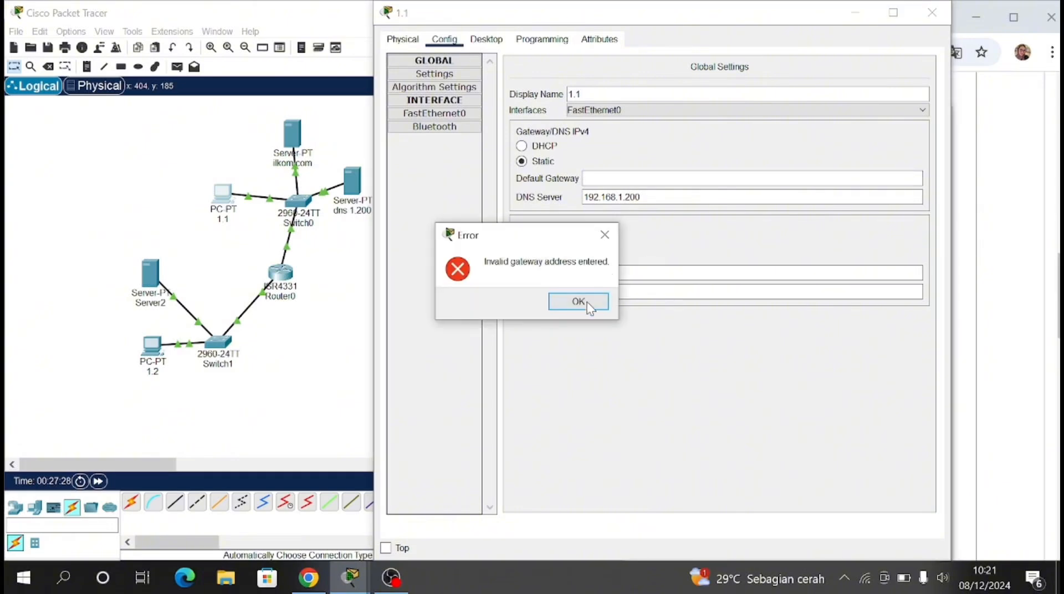
pyautogui.click(586, 305)
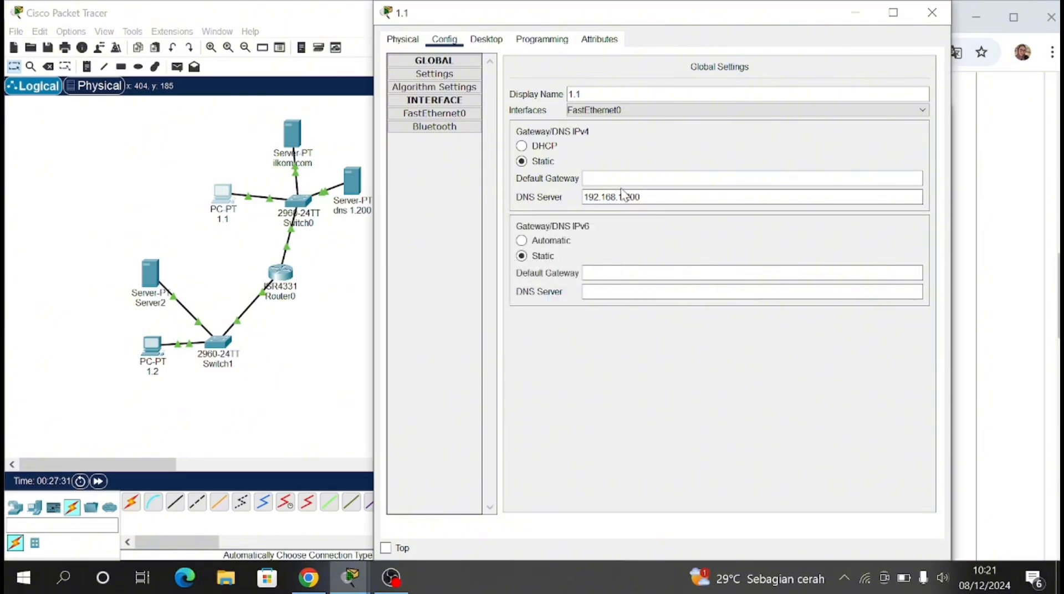
pyautogui.write('192.168.')
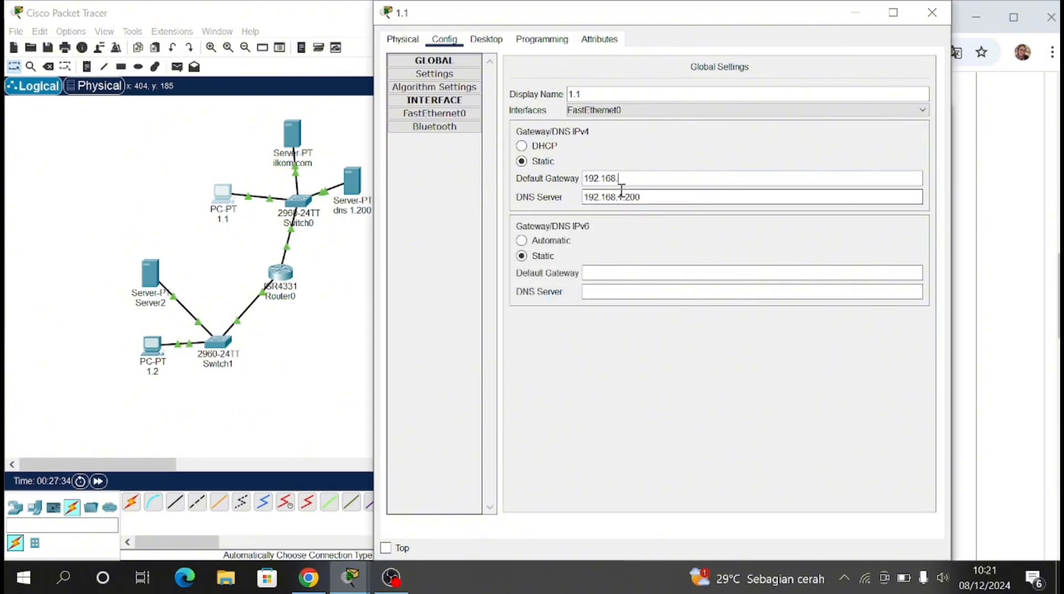
pyautogui.write('1.99')
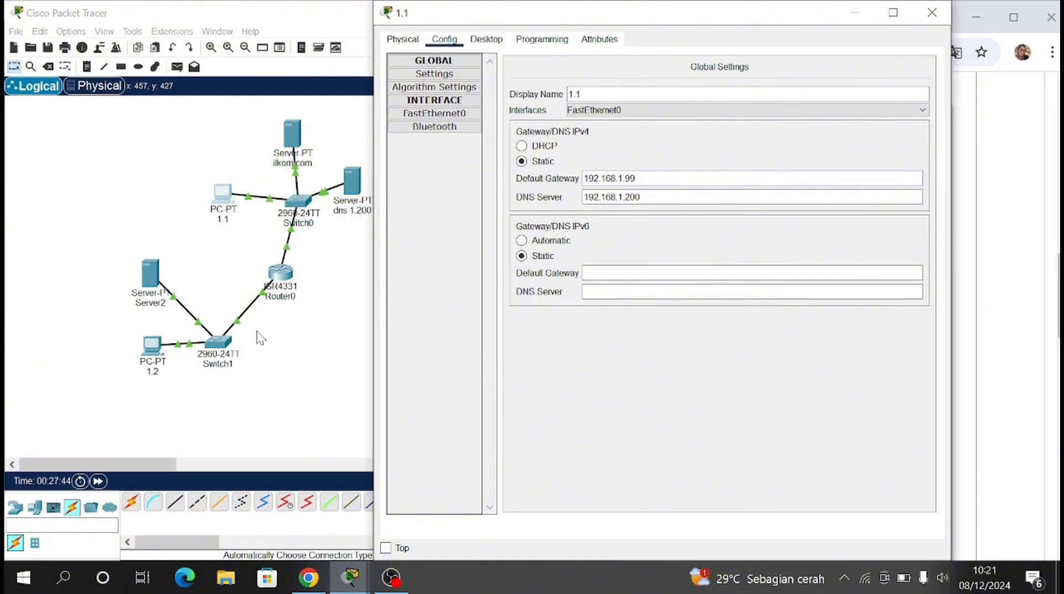
pyautogui.click(272, 351)
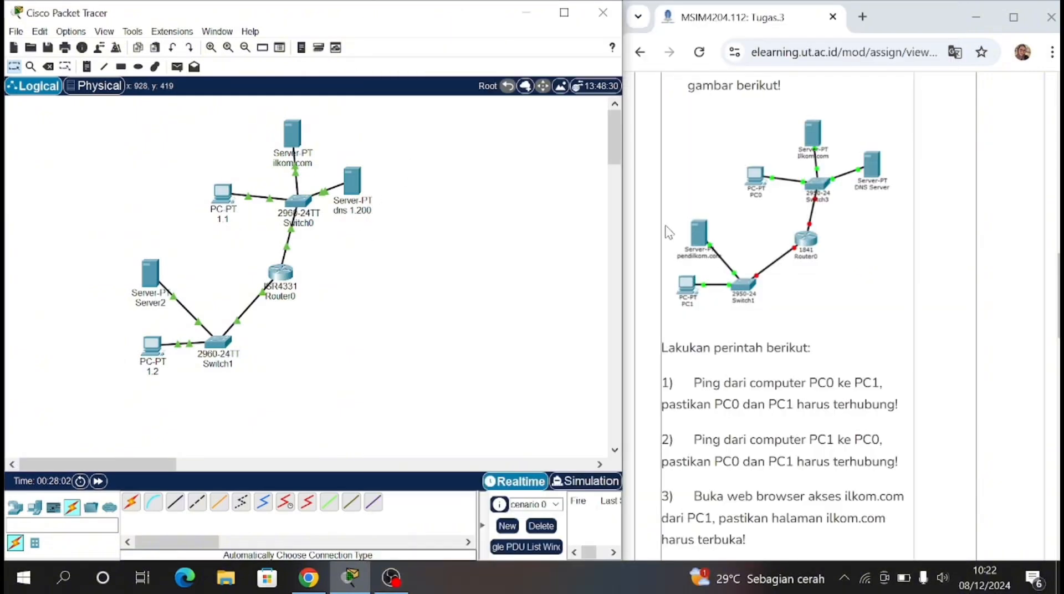
# Step: Rename Server2 as pendilkom.com and set its IPv4 default gateway to 192.168.2.1 and DNS server to 192.168.1.200
pyautogui.click(149, 301)
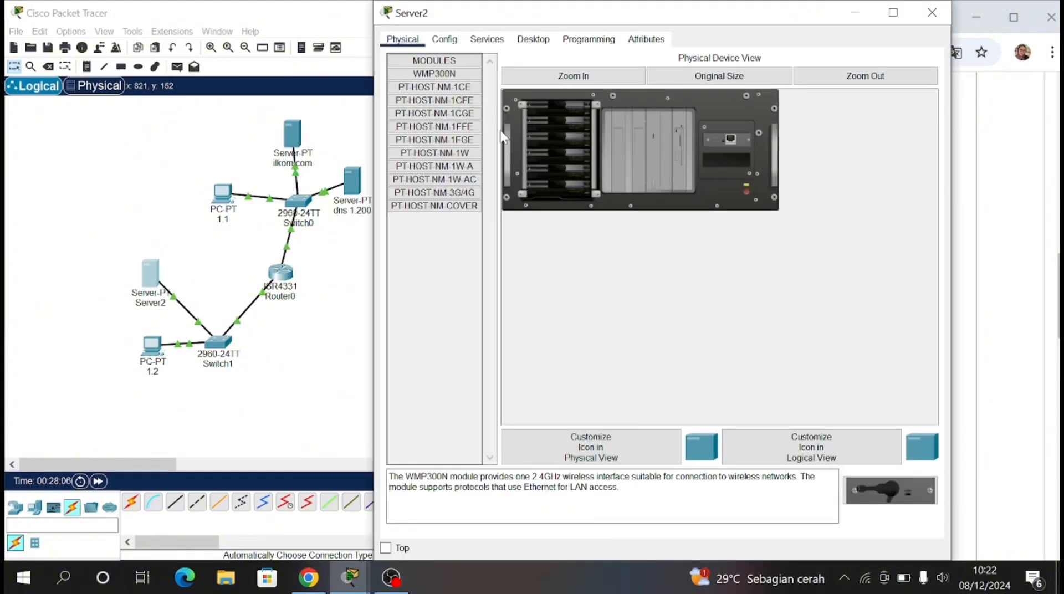
pyautogui.click(444, 38)
pyautogui.moveTo(615, 95); pyautogui.dragTo(556, 94)
pyautogui.write('pendilkom.com')
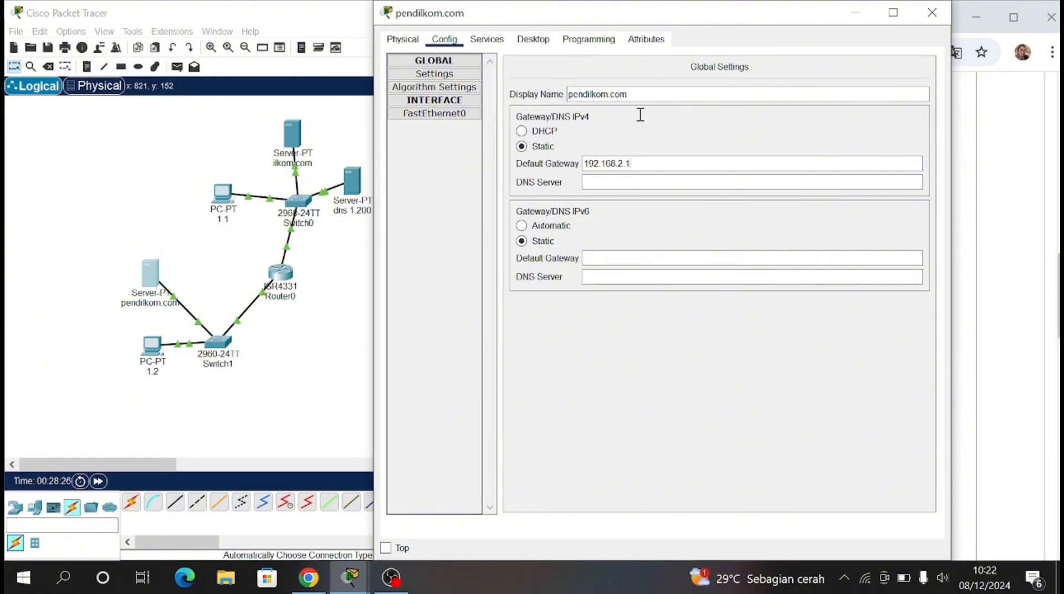
pyautogui.click(623, 182)
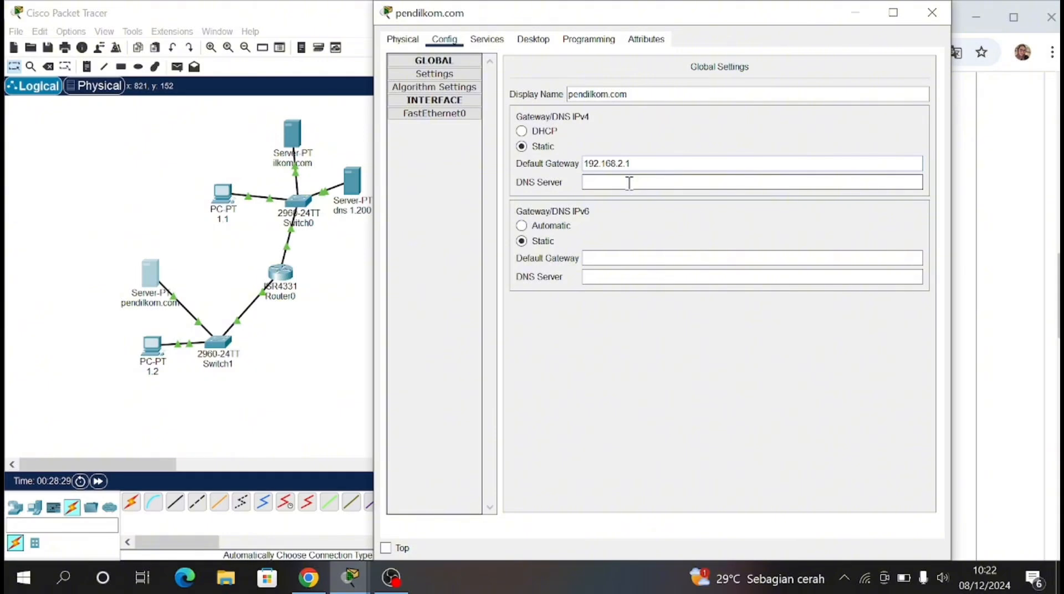
pyautogui.write('192.168.1.200')
# Step: Assign a static IPv4 address and subnet mask to the pendilkom.com server's FastEthernet0 interface
pyautogui.click(462, 114)
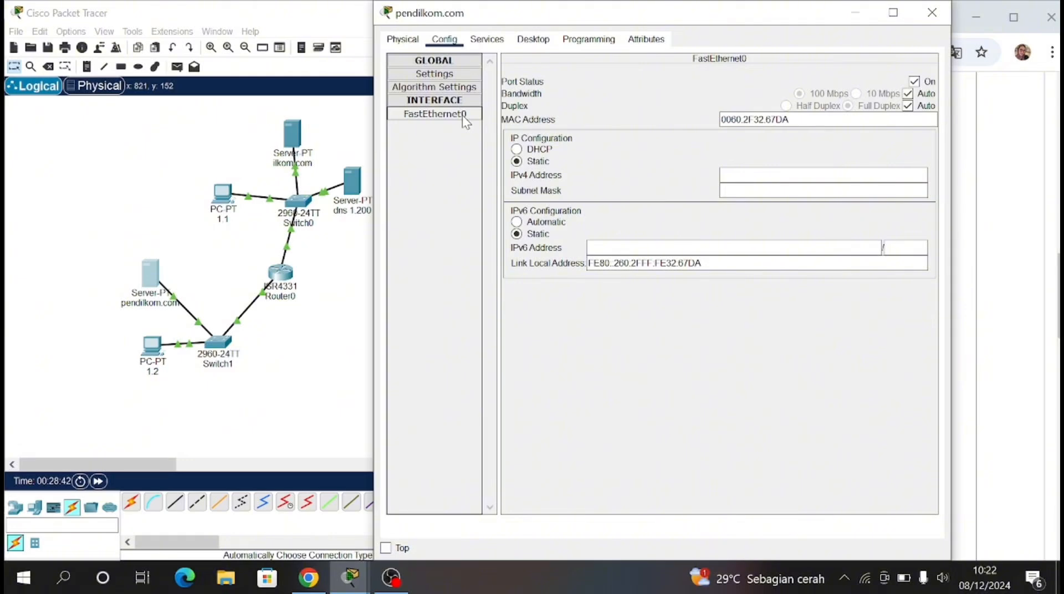
pyautogui.click(777, 176)
pyautogui.write('1')
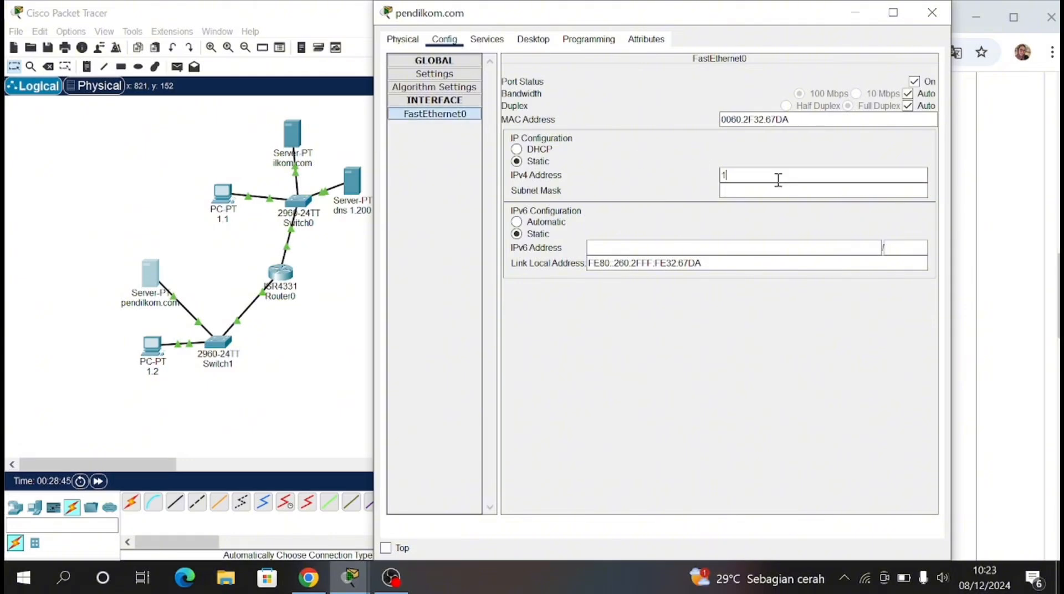
pyautogui.write('92.168.2.100')
pyautogui.press('Tab')
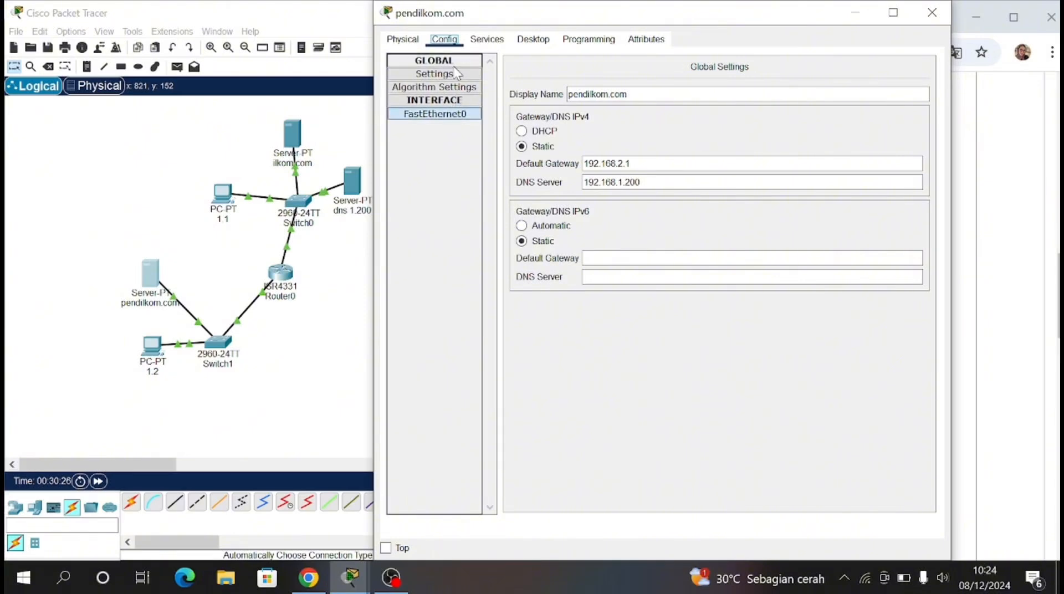
# Step: Review the pendilkom.com server's gateway and DNS settings and its HTTP service
pyautogui.click(457, 73)
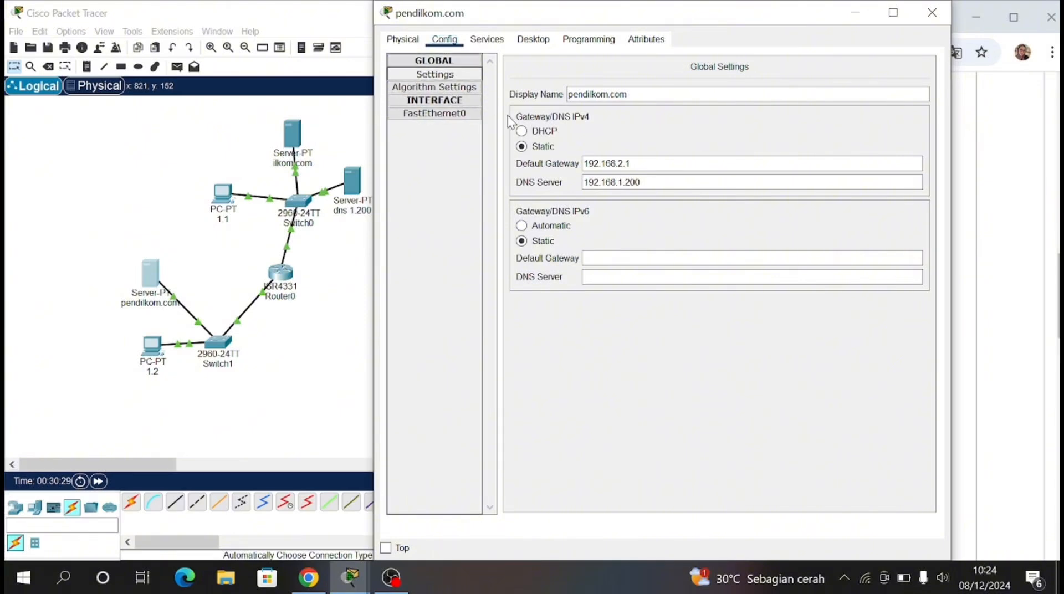
pyautogui.click(487, 40)
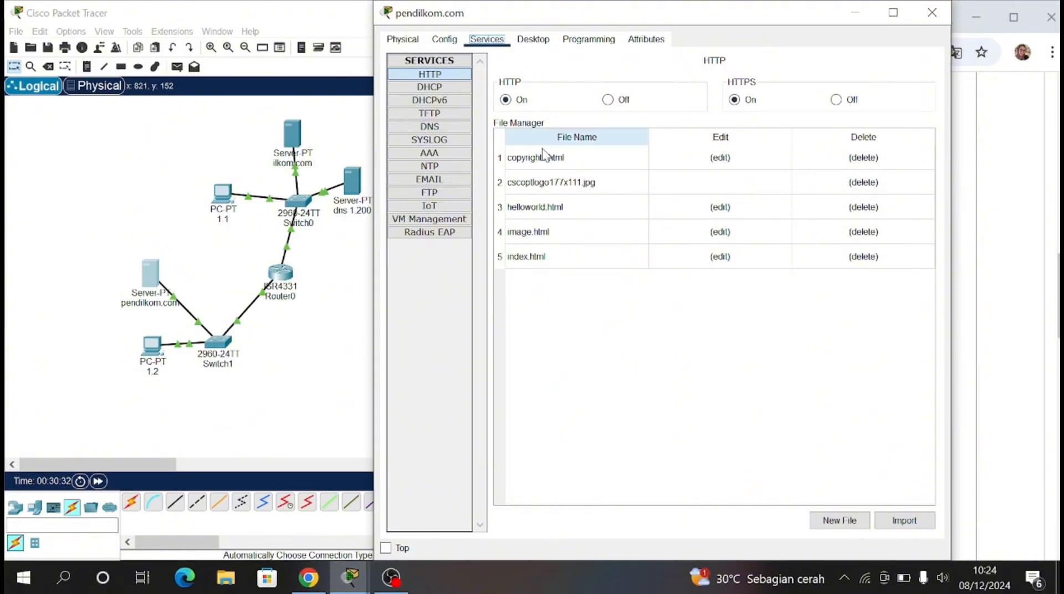
pyautogui.click(932, 13)
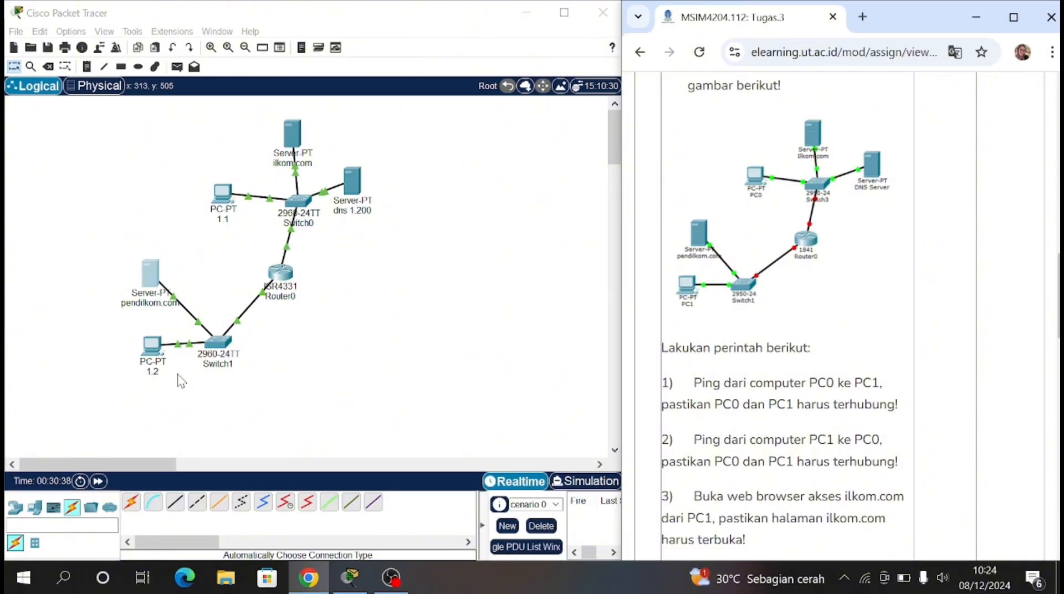
# Step: Set PC 1.2's FastEthernet0 static IPv4 address to 192.168.2.2
pyautogui.click(156, 356)
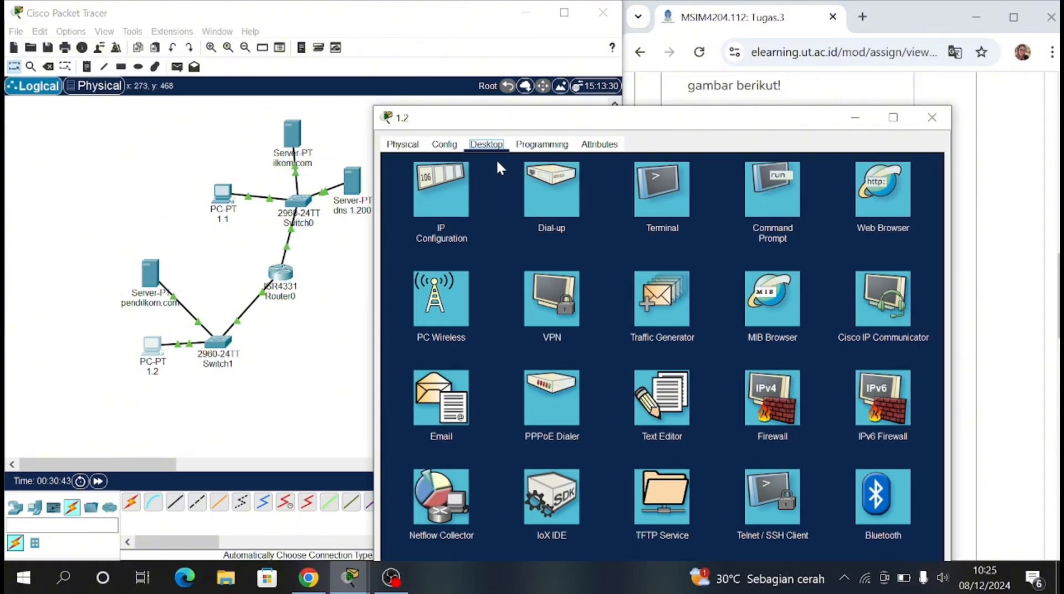
pyautogui.click(444, 144)
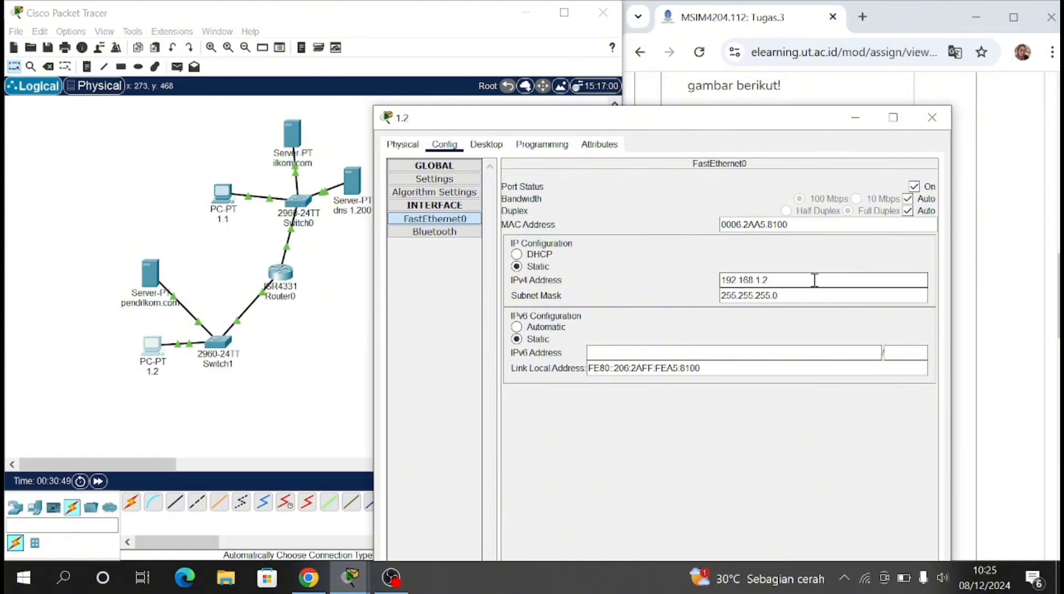
pyautogui.click(778, 280)
pyautogui.write('2.2')
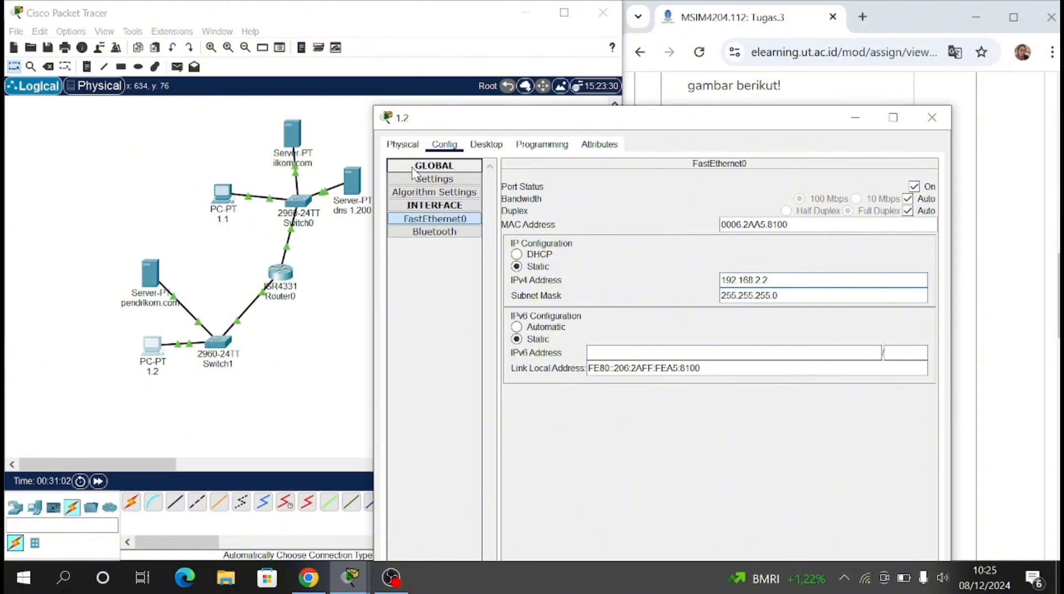
pyautogui.press('BackSpace')
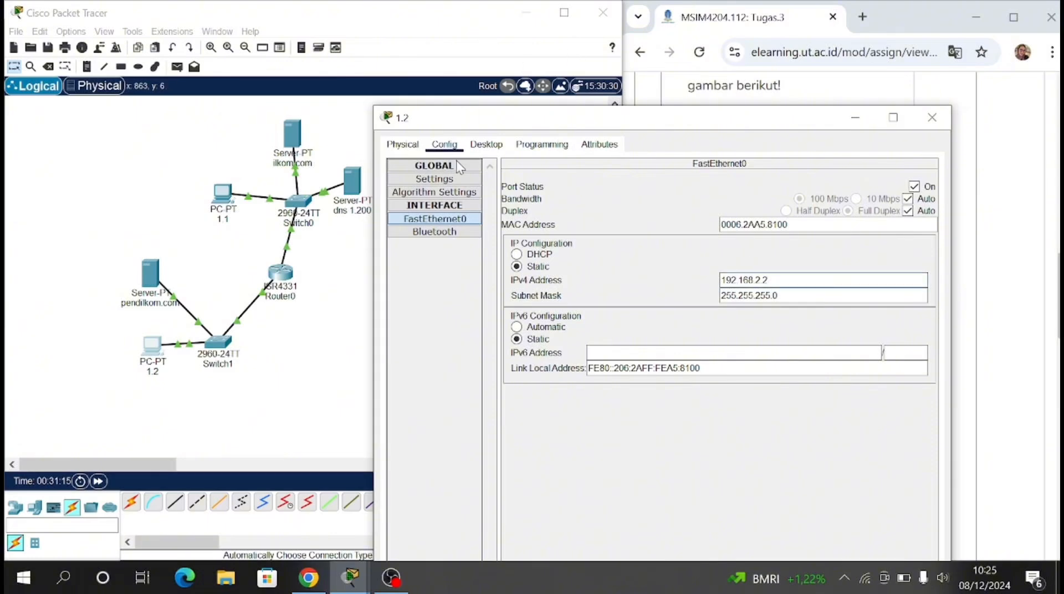
# Step: Set PC 1.2's IPv4 default gateway to 192.168.2.1
pyautogui.click(458, 179)
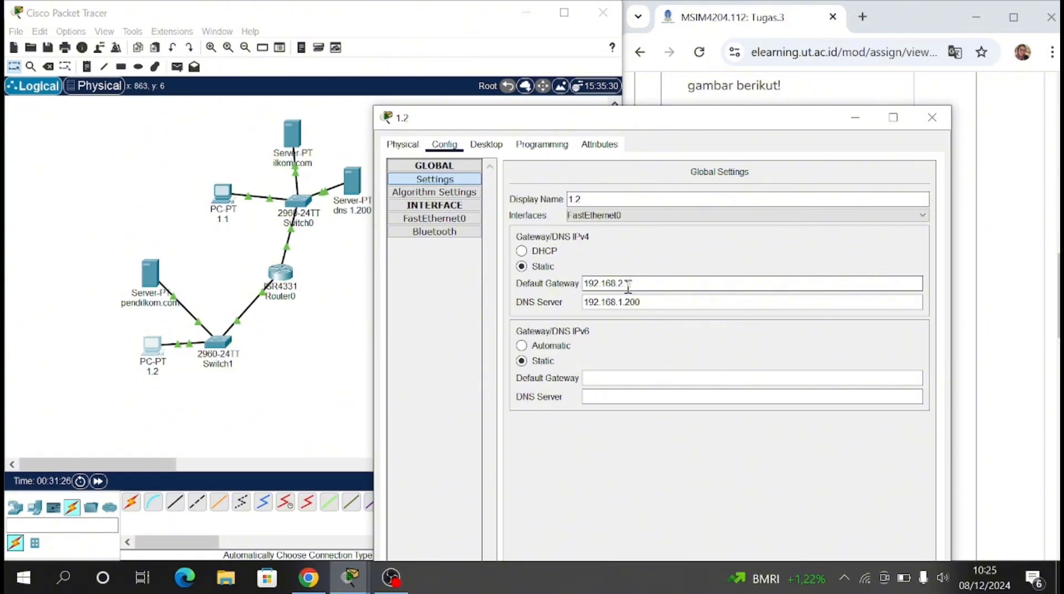
pyautogui.click(635, 282)
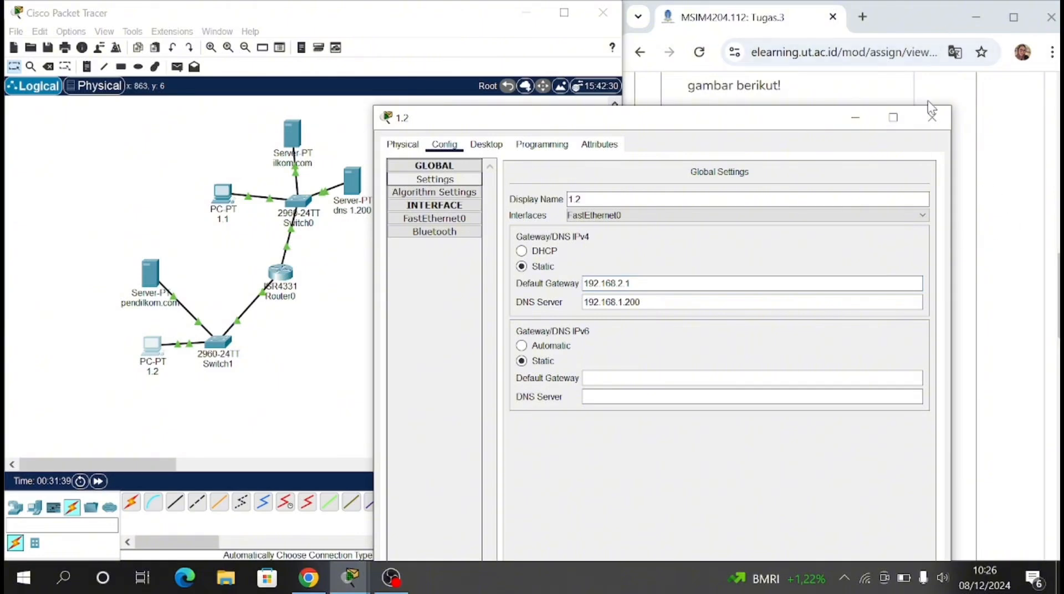
pyautogui.click(931, 117)
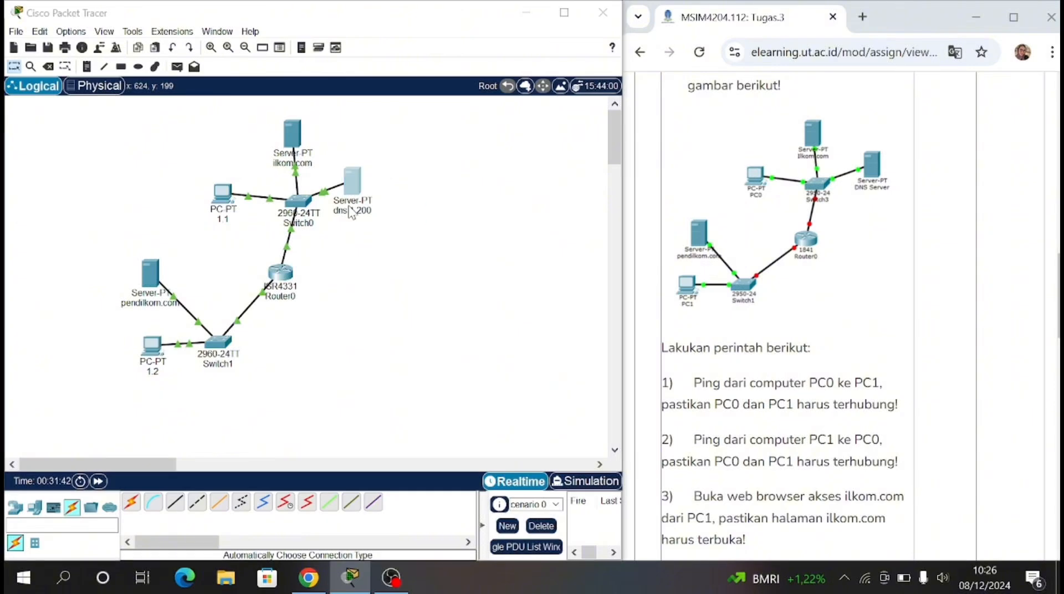
# Step: Remove the existing A record for 192.168.1.100 from the DNS service of the dns 1.200 server
pyautogui.click(354, 180)
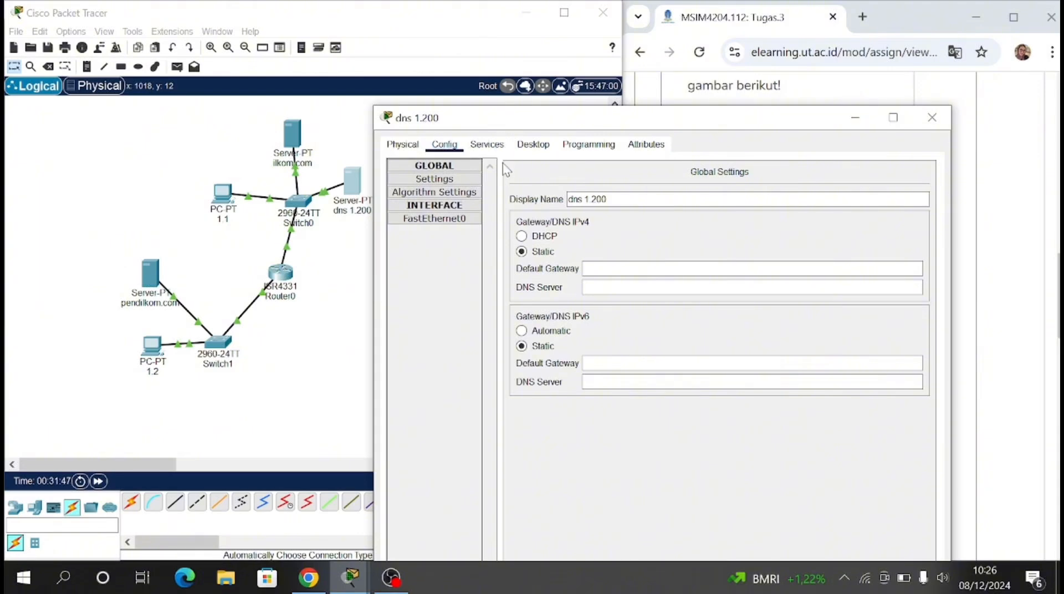
pyautogui.click(487, 145)
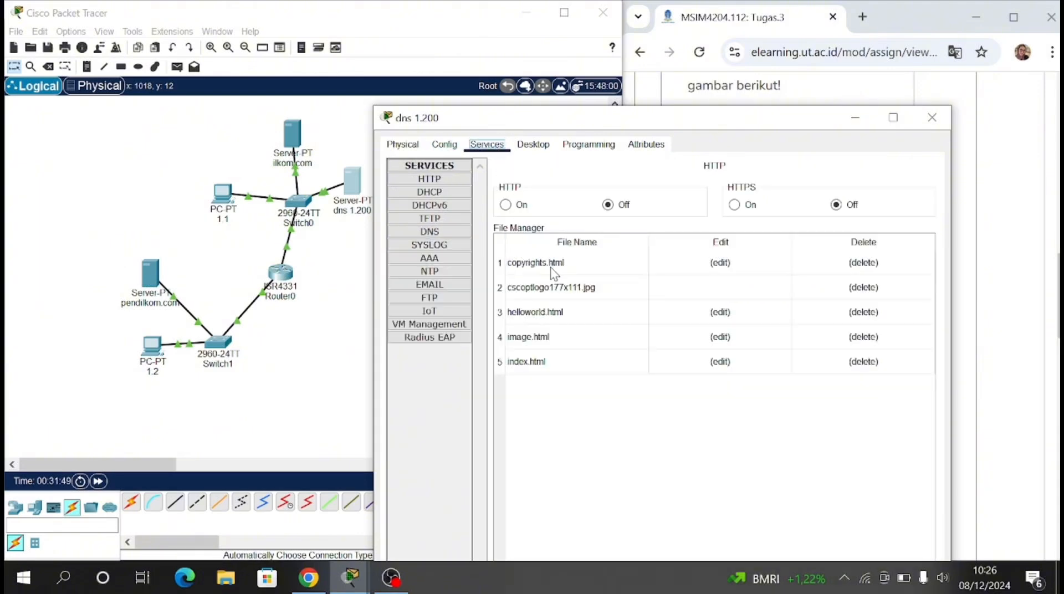
pyautogui.click(446, 233)
pyautogui.click(604, 309)
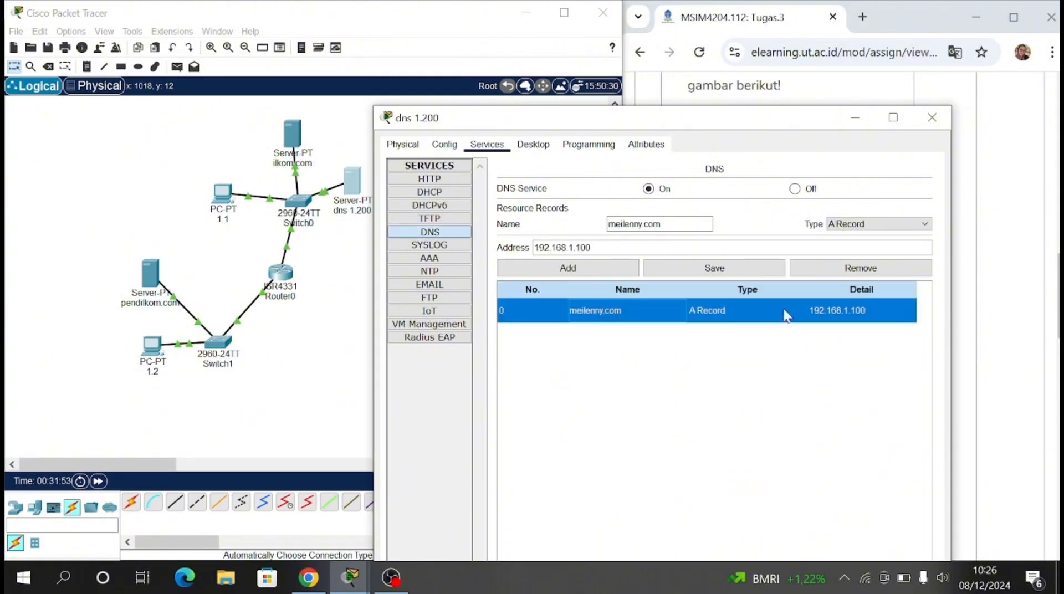
pyautogui.click(898, 271)
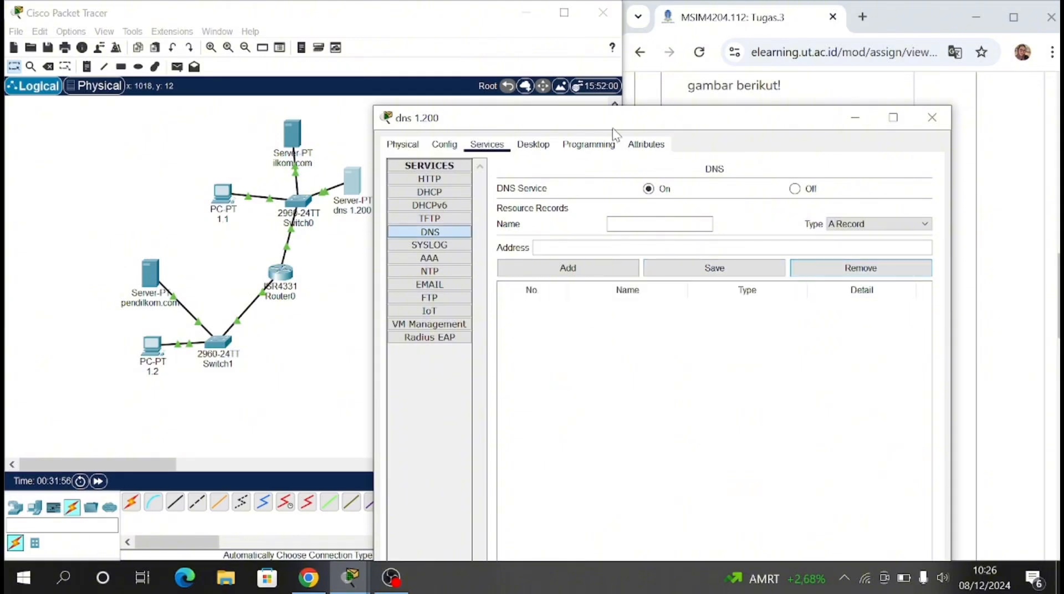
# Step: Add a DNS A record that maps pendilkom.com to 192.168.2.100
pyautogui.moveTo(613, 123); pyautogui.dragTo(275, 49)
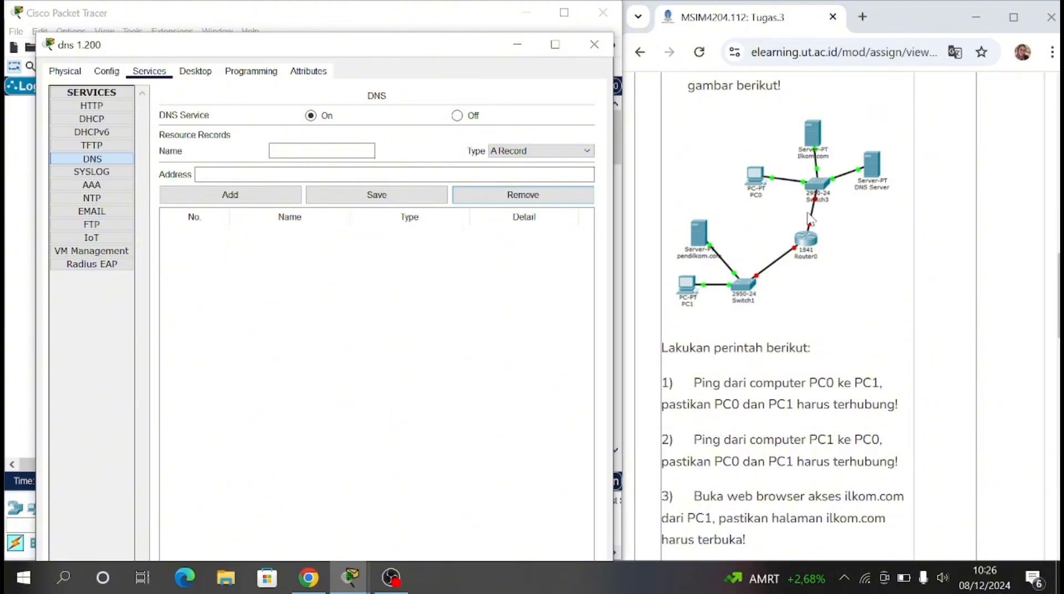
pyautogui.moveTo(480, 44); pyautogui.dragTo(756, 79)
pyautogui.click(562, 185)
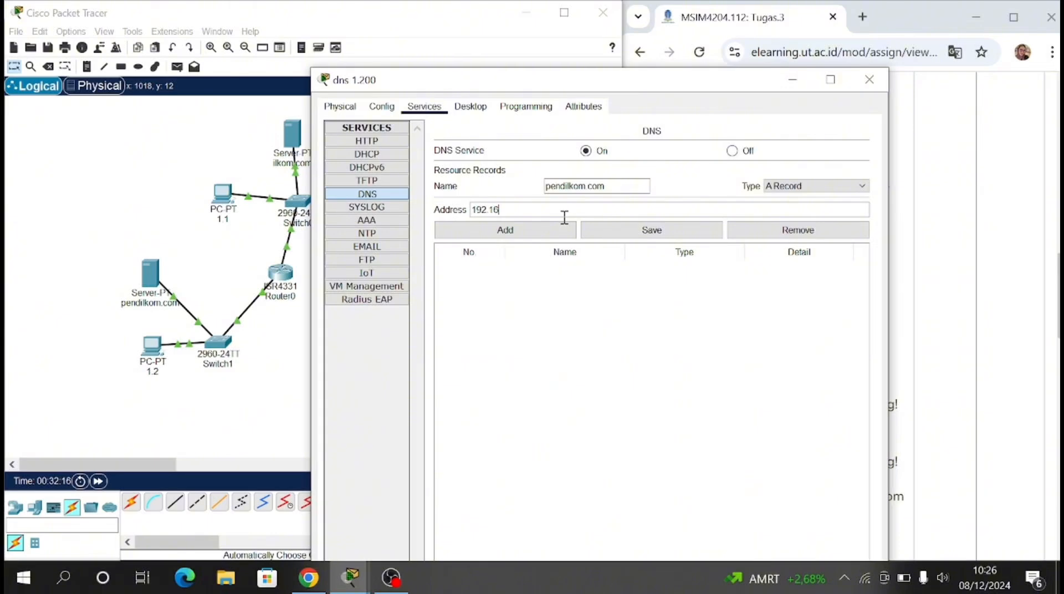
pyautogui.click(564, 216)
pyautogui.write('192.168.2.100')
pyautogui.click(566, 232)
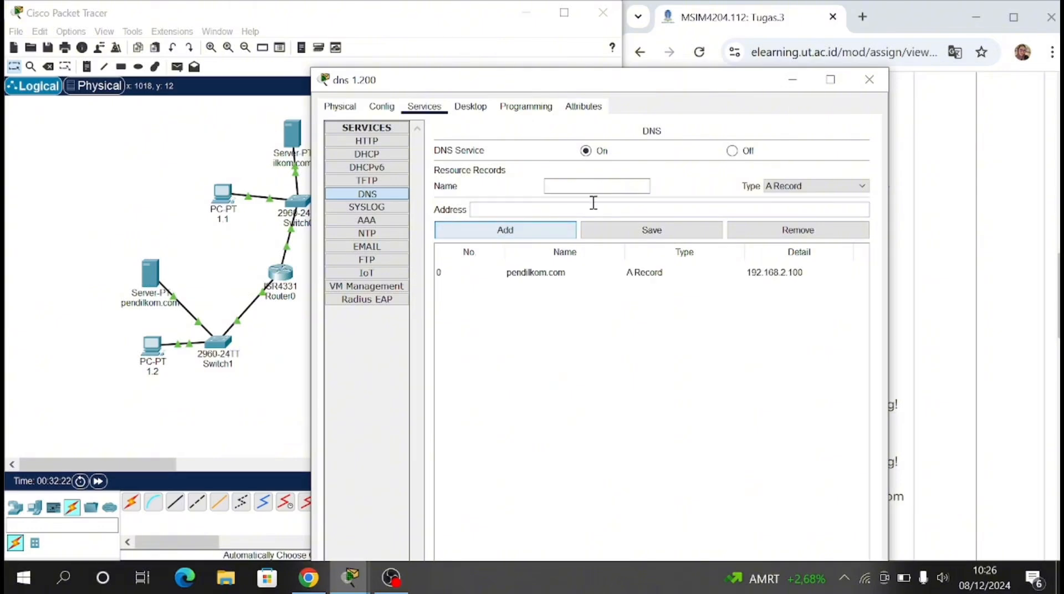
# Step: Add a DNS A record that maps ilkom.com to 192.168.1.100
pyautogui.click(604, 186)
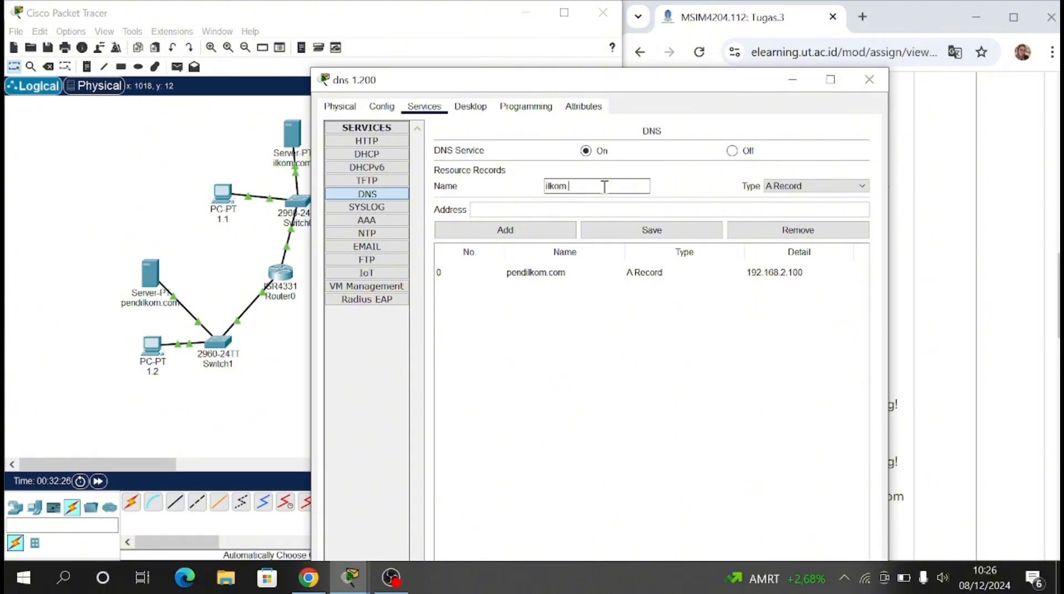
pyautogui.click(602, 209)
pyautogui.write('192.168.1.100')
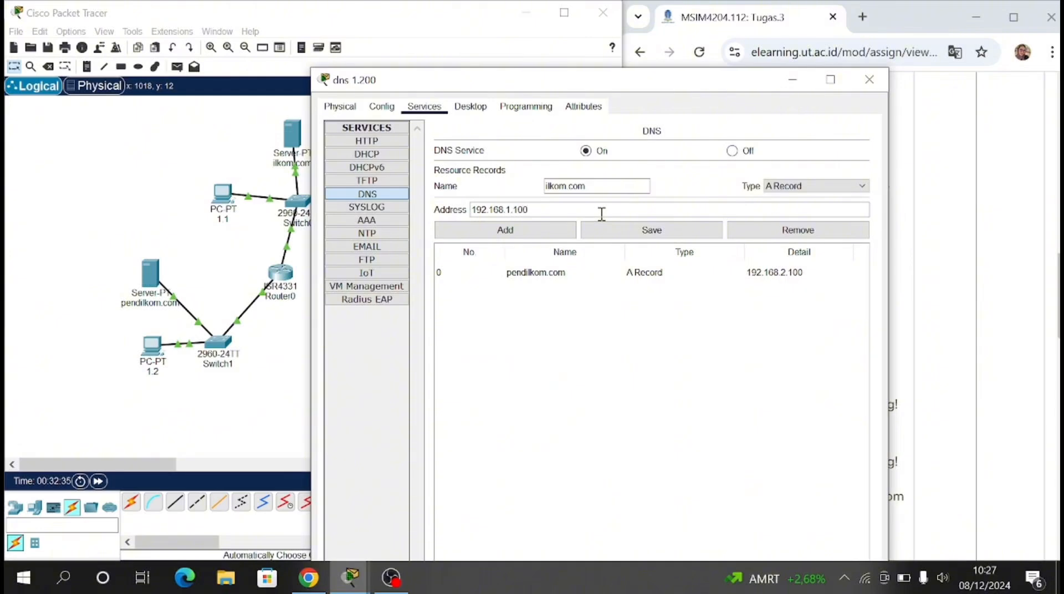
pyautogui.click(566, 235)
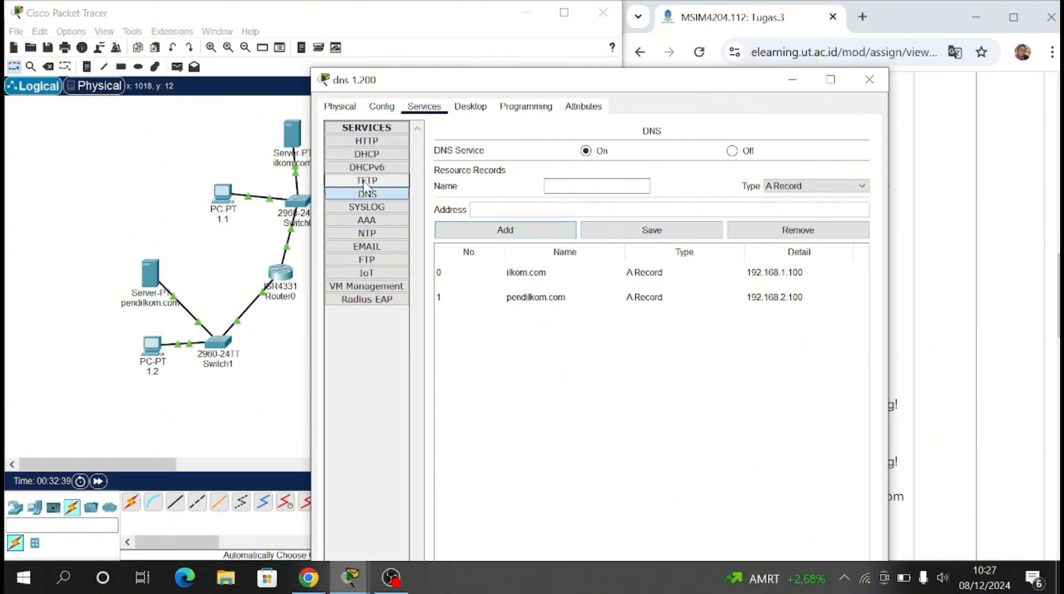
# Step: Set the dns 1.200 server's IPv4 default gateway to 192.168.1.99 and fill in its DNS server address
pyautogui.click(381, 107)
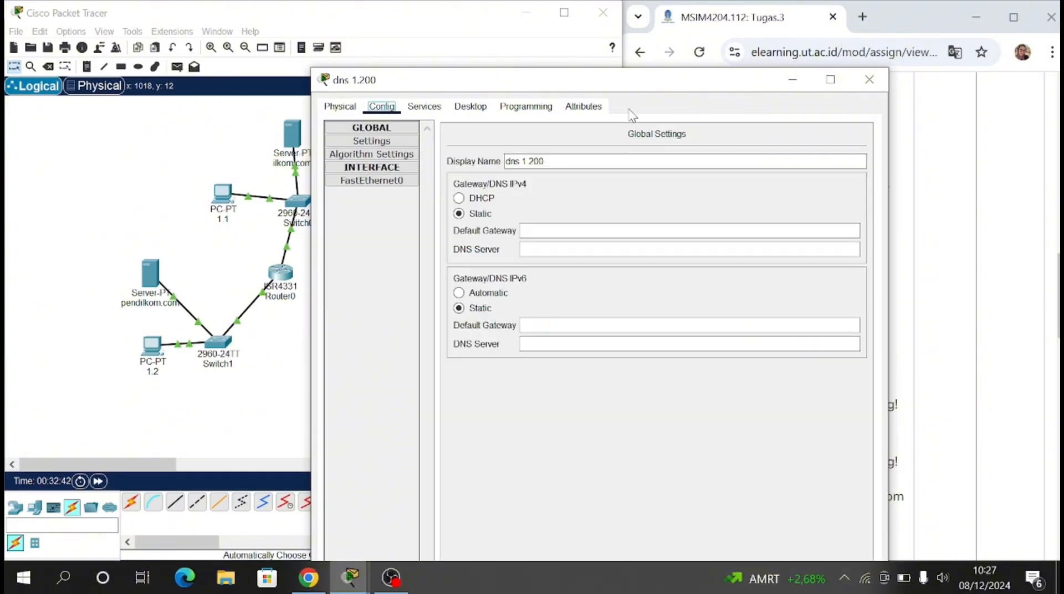
pyautogui.click(591, 235)
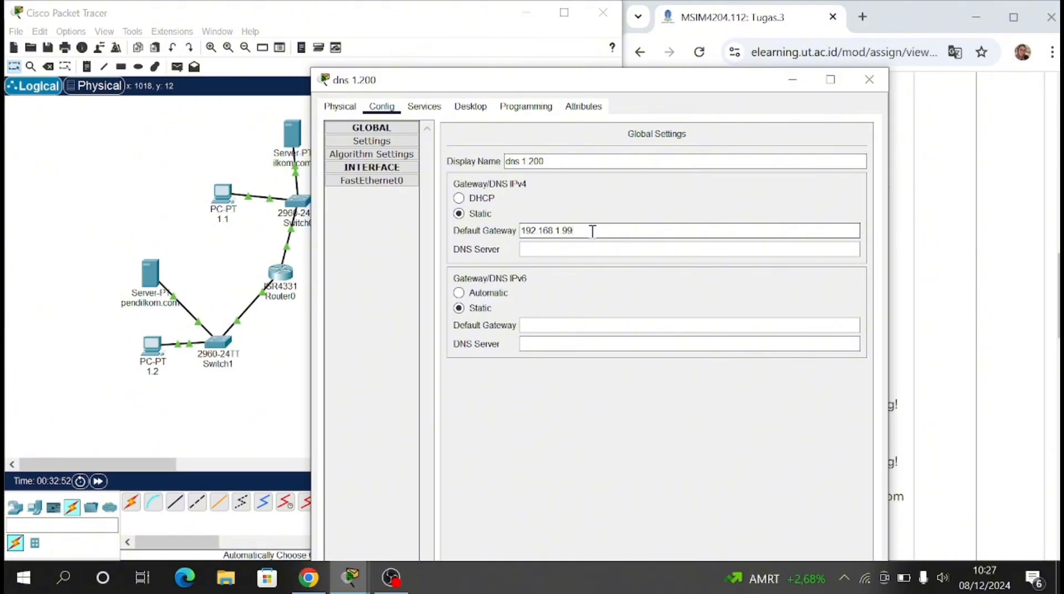
pyautogui.click(527, 251)
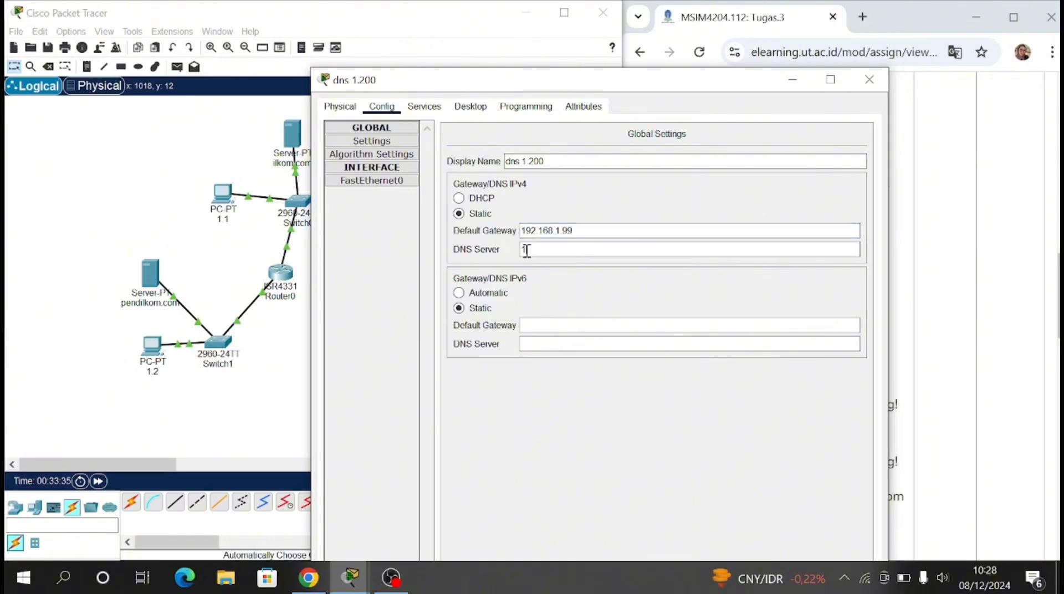
pyautogui.write('192.168.1')
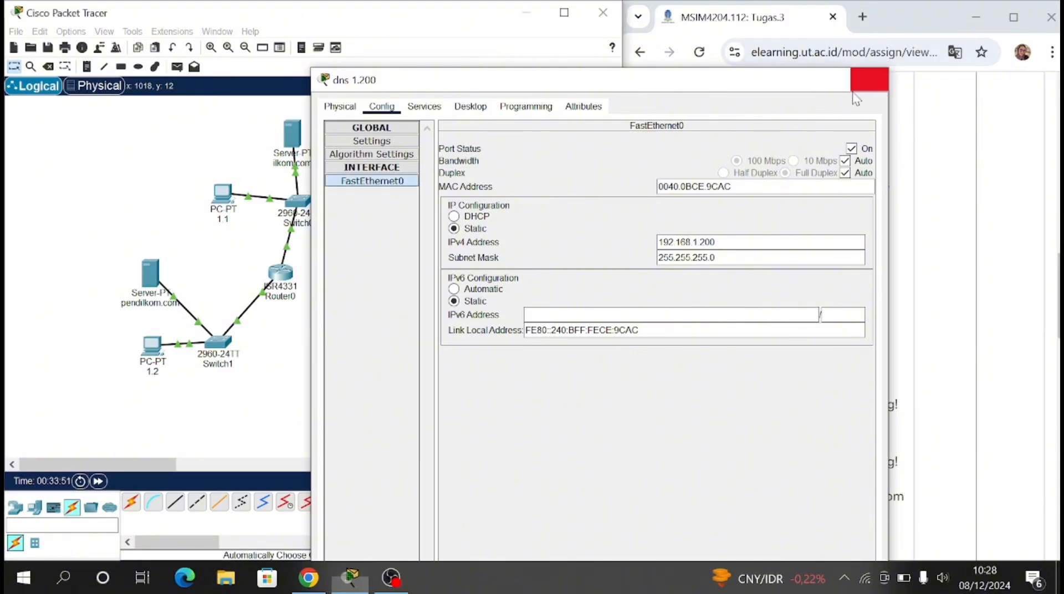
pyautogui.click(868, 79)
# Step: Rename PC 1.1 as PC 0 and PC 1.2 as PC 1 to match the ping tasks in the assignment
pyautogui.scroll(-3, 785, 343)
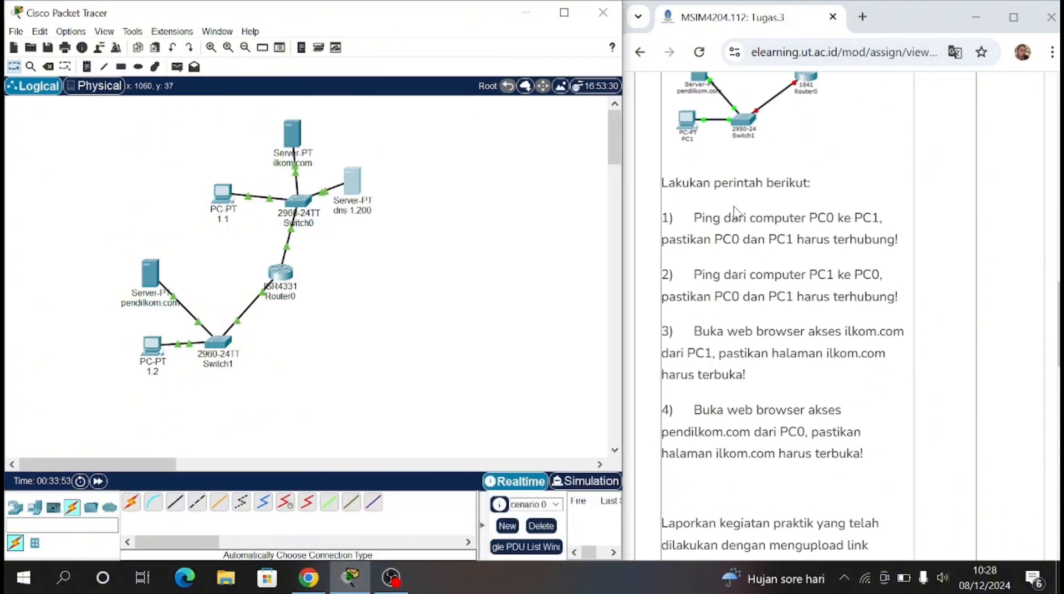
pyautogui.moveTo(693, 222); pyautogui.dragTo(901, 239)
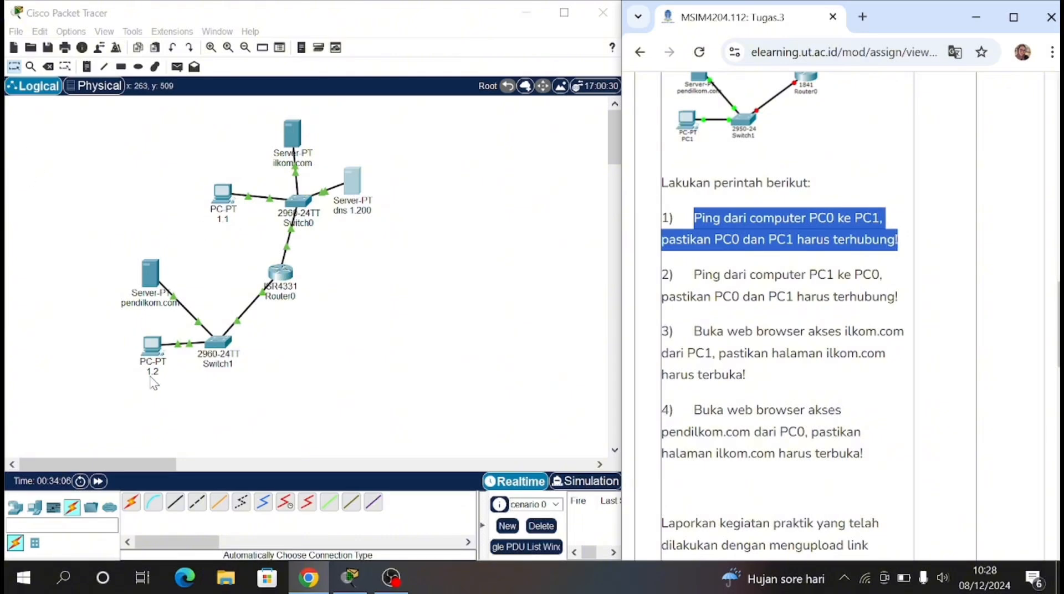
pyautogui.click(223, 220)
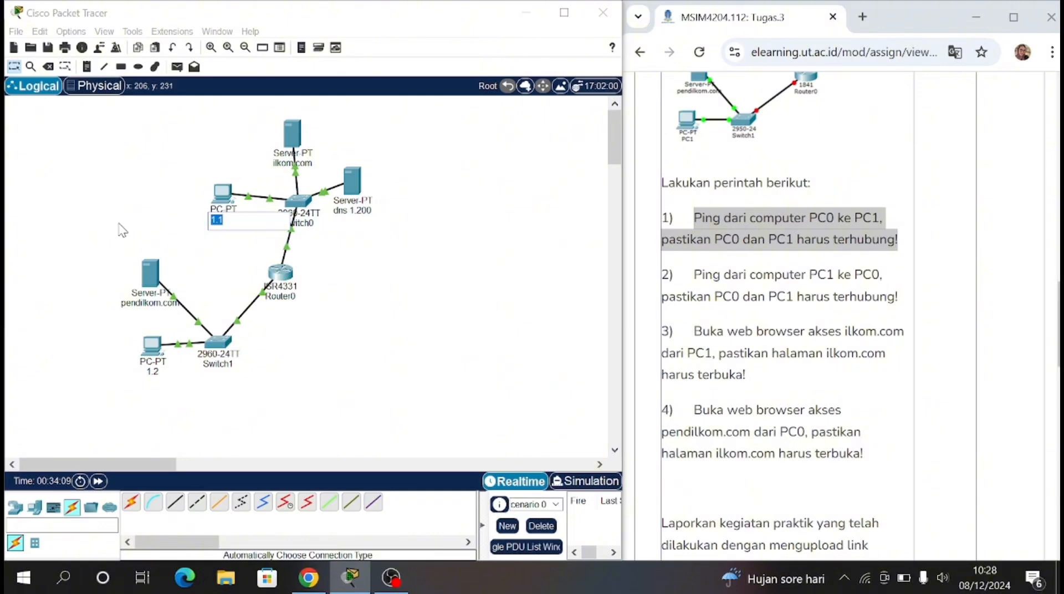
pyautogui.write('p')
pyautogui.click(152, 371)
pyautogui.write('PC')
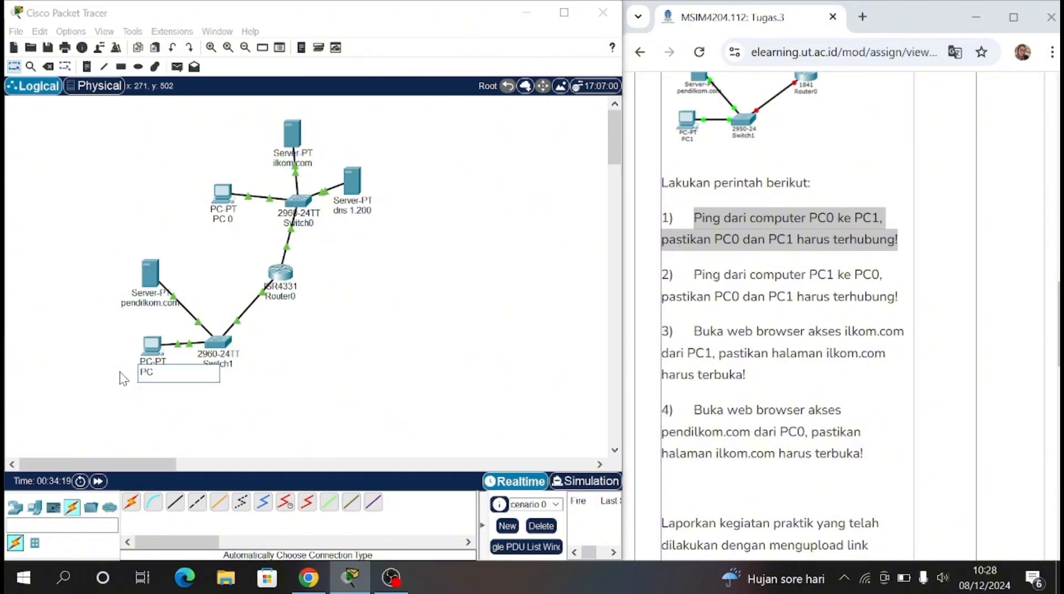
pyautogui.write(' 1')
pyautogui.click(121, 376)
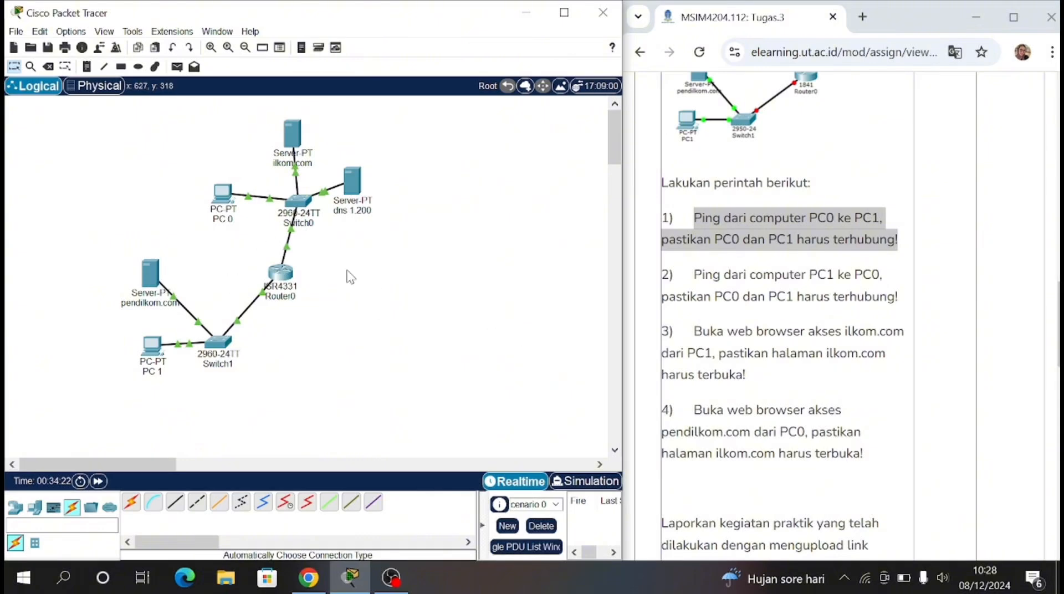
# Step: Ping PC 1 at 192.168.2.2 from PC 0's Command Prompt and examine the replies and ping statistics
pyautogui.click(229, 212)
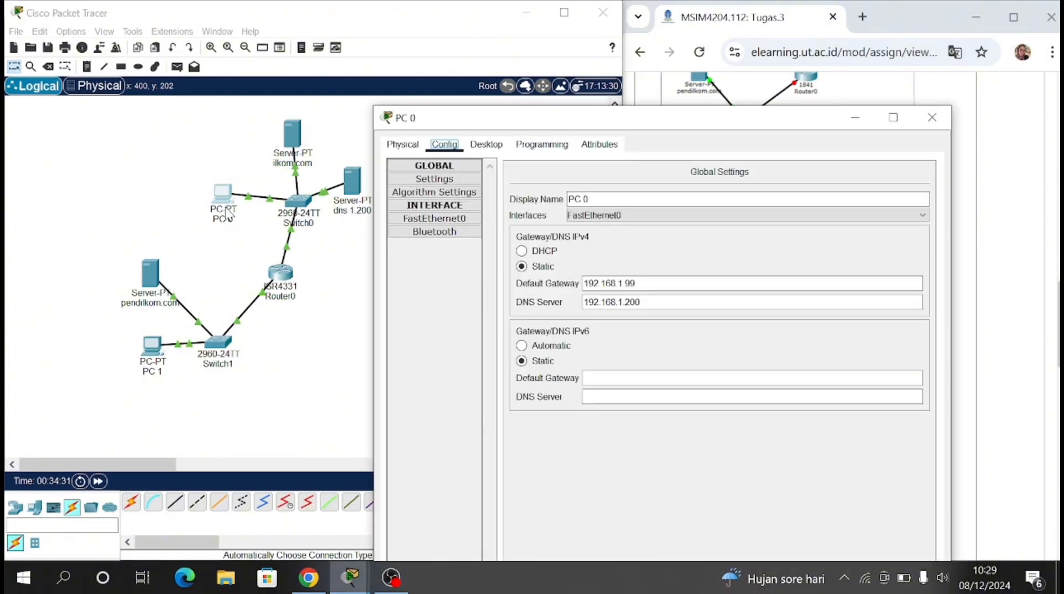
pyautogui.click(486, 144)
pyautogui.click(767, 191)
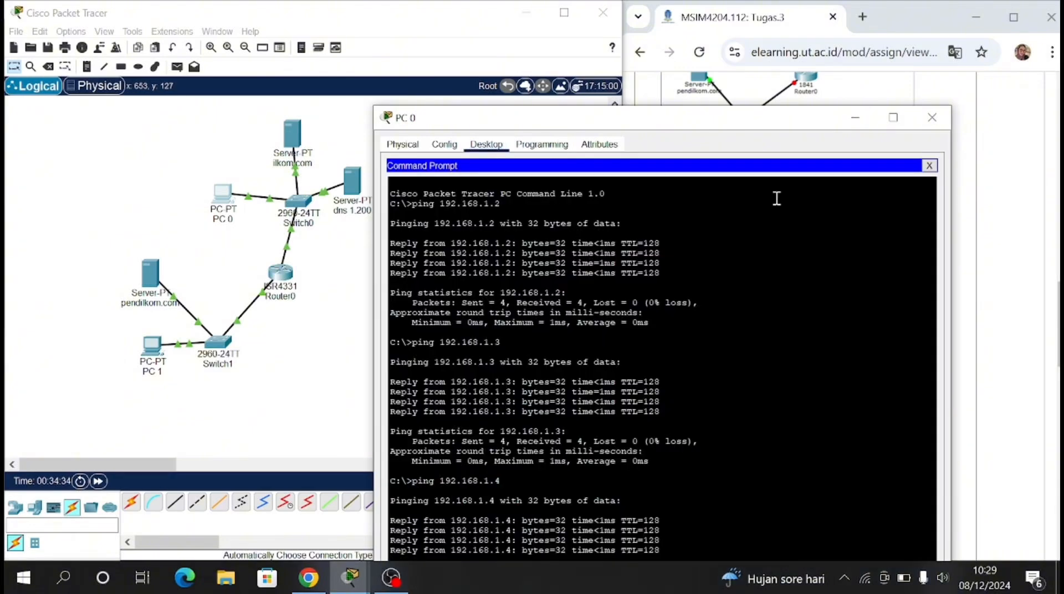
pyautogui.moveTo(807, 118); pyautogui.dragTo(794, 12)
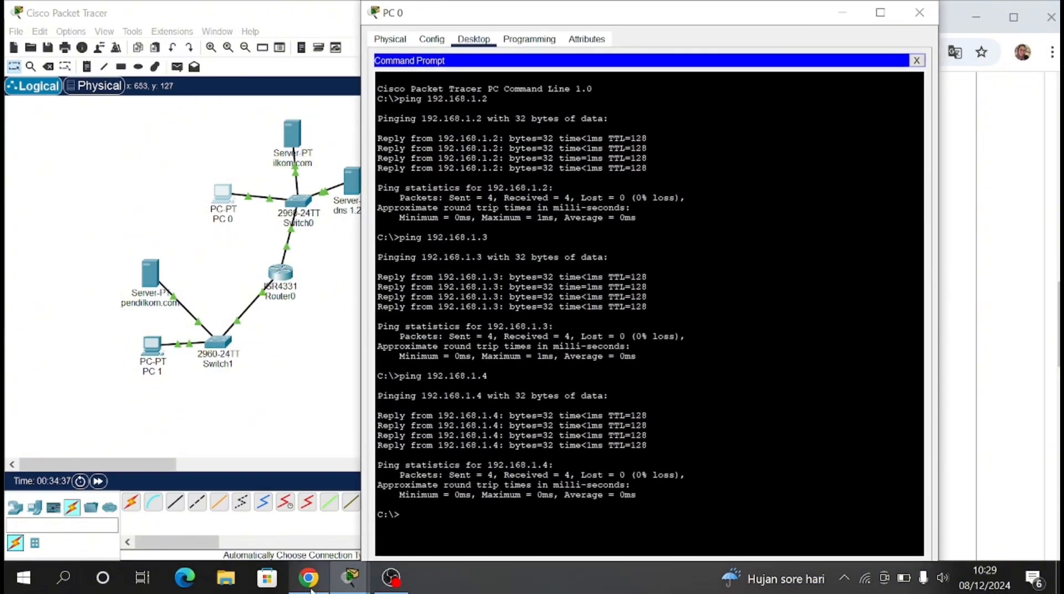
pyautogui.write('ing 192.168.2.2')
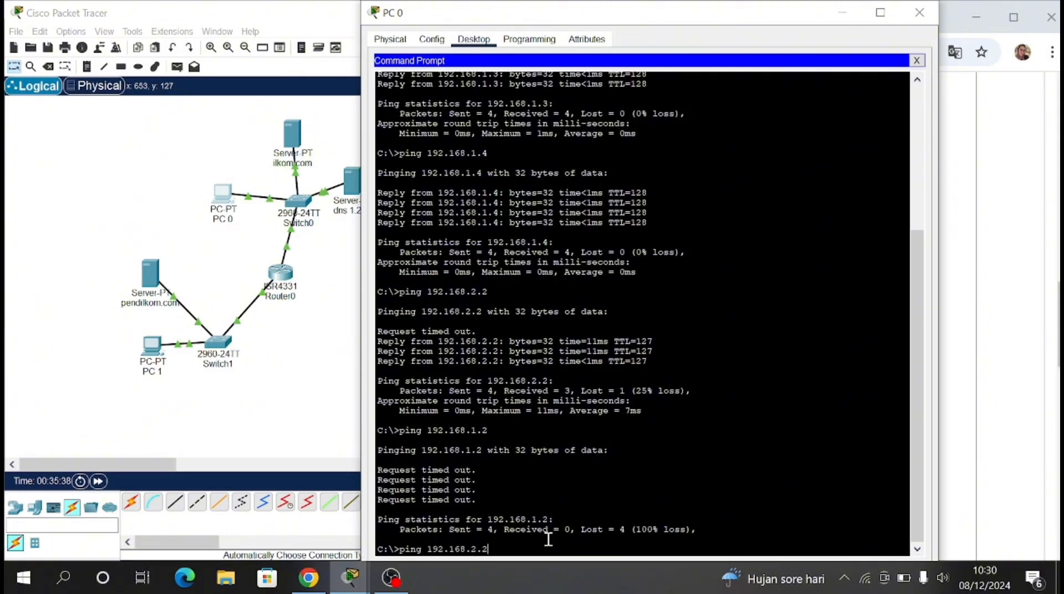
pyautogui.press('Return')
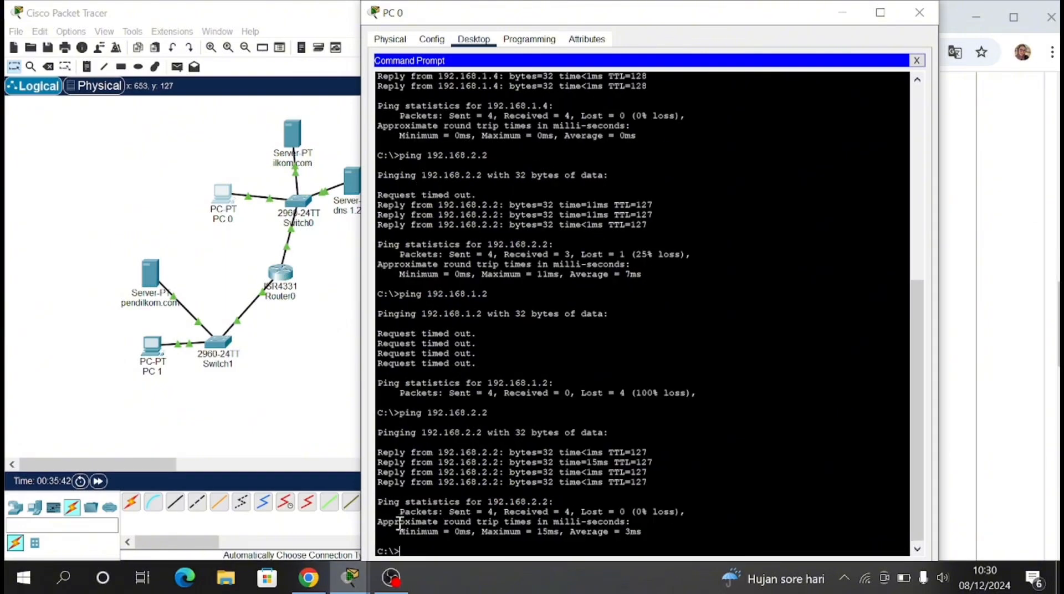
pyautogui.moveTo(382, 452); pyautogui.dragTo(630, 532)
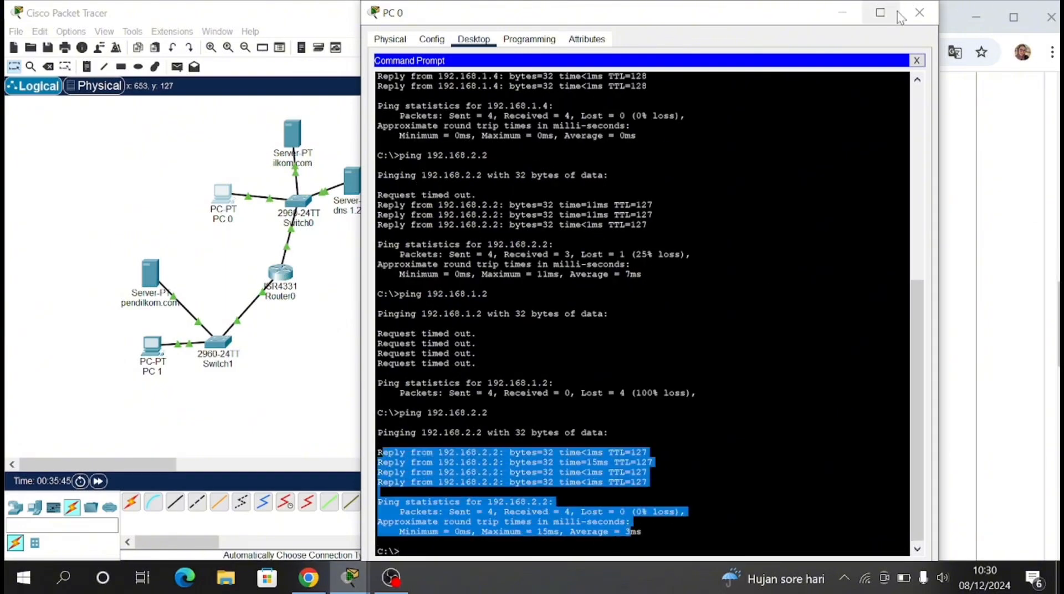
# Step: Ping PC 0 at 192.168.1.1 from PC 1's Command Prompt, as task 2 asks, and examine the replies and statistics
pyautogui.click(919, 12)
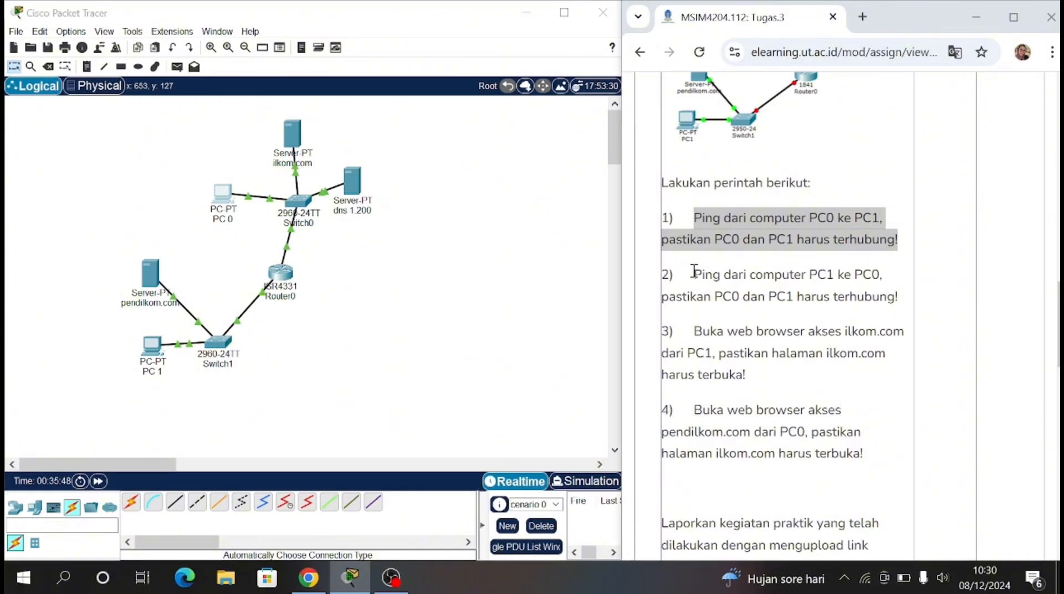
pyautogui.moveTo(694, 272); pyautogui.dragTo(879, 296)
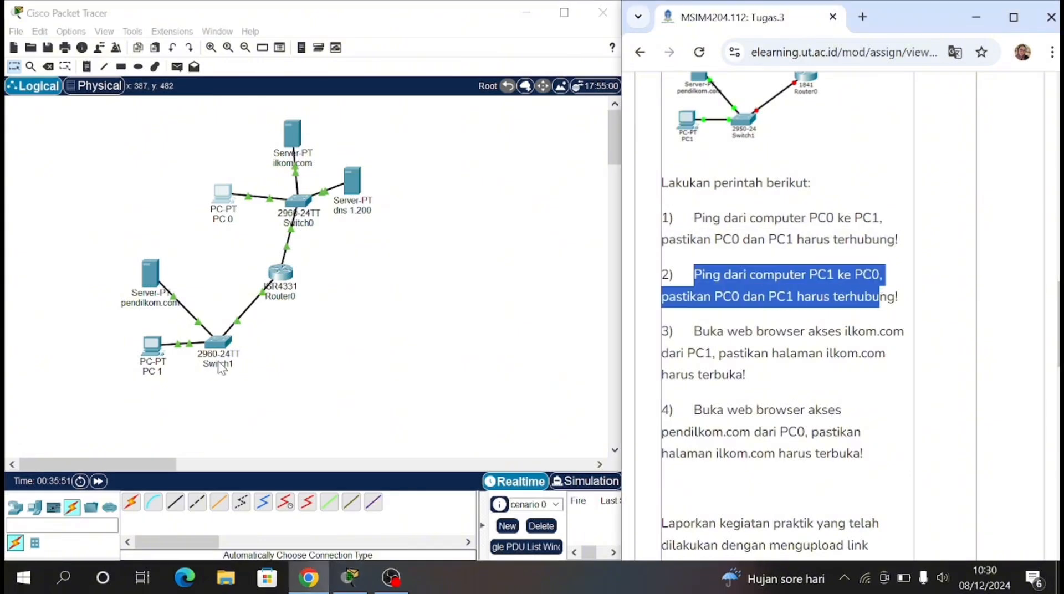
pyautogui.click(162, 352)
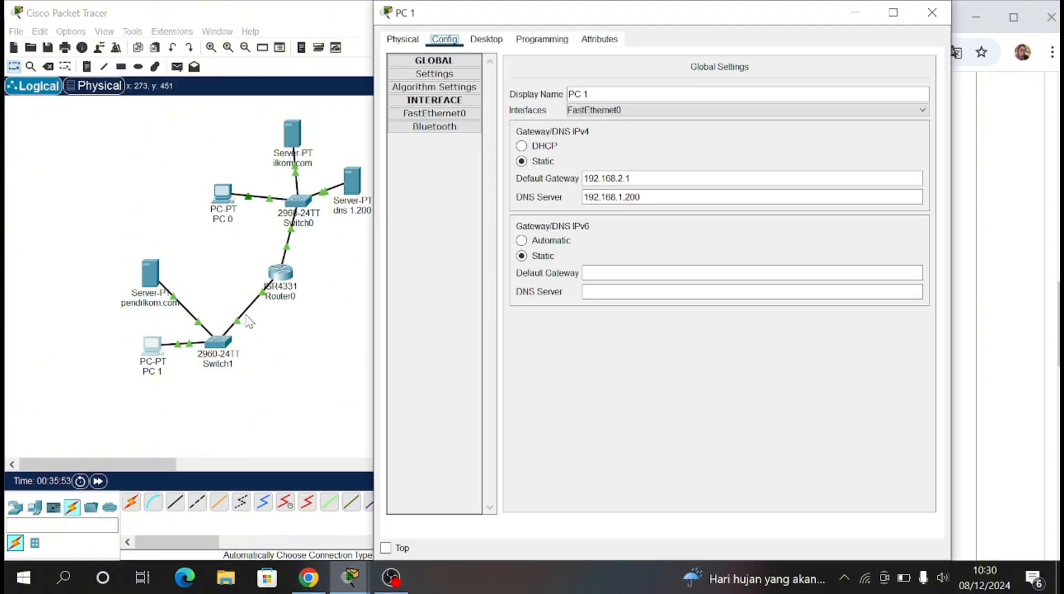
pyautogui.click(486, 39)
pyautogui.click(771, 94)
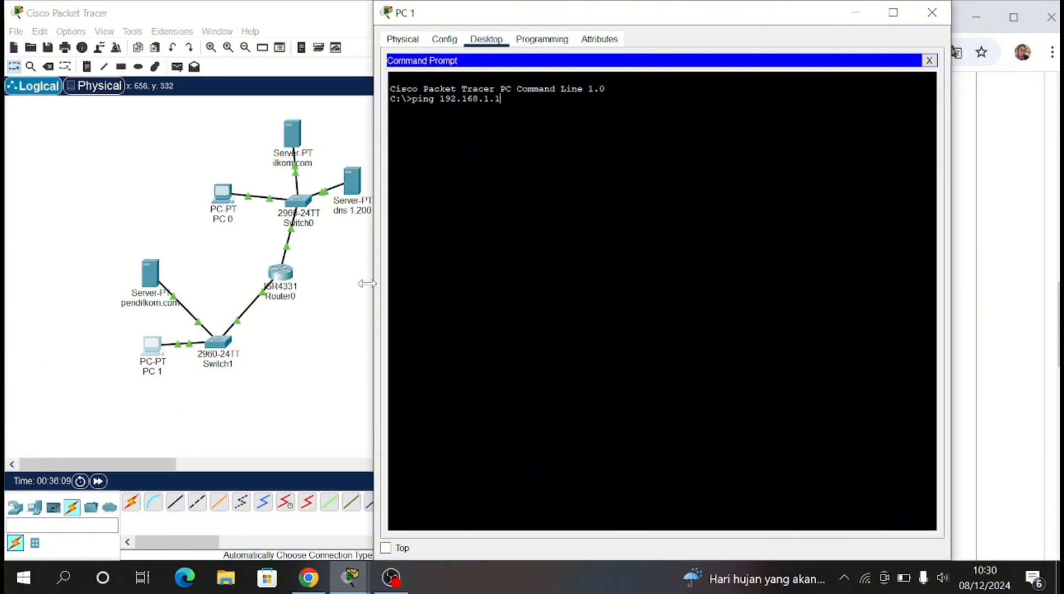
pyautogui.press('Return')
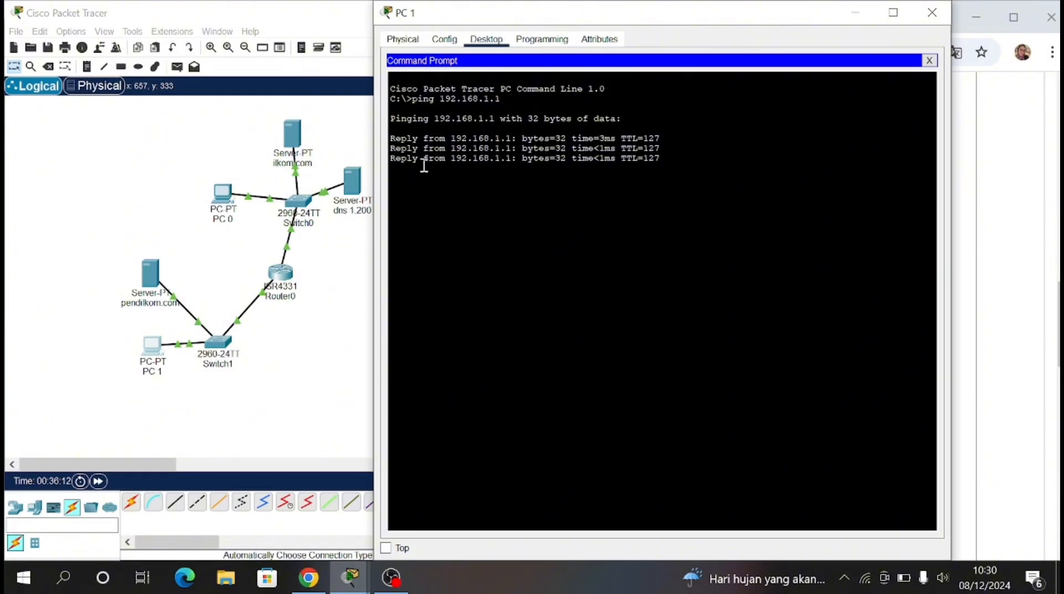
pyautogui.moveTo(392, 89); pyautogui.dragTo(616, 264)
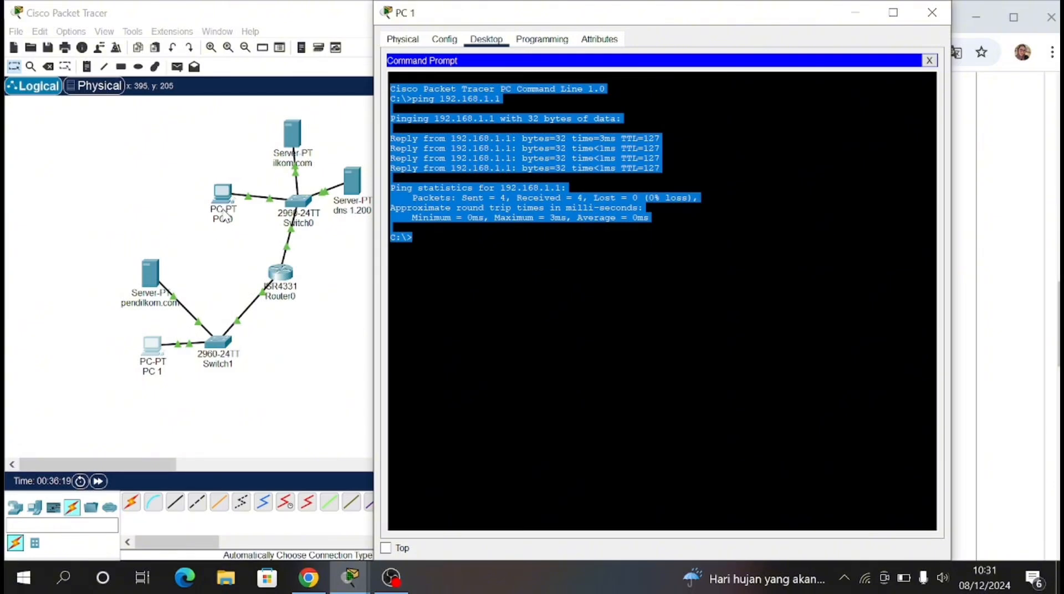
pyautogui.click(932, 12)
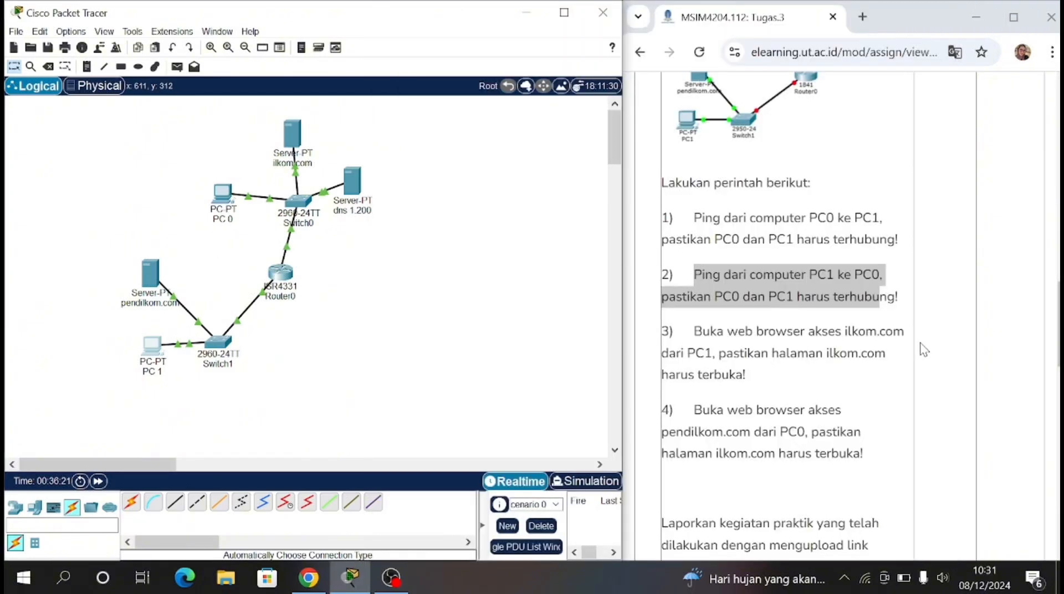
# Step: Open ilkom.com in PC 1's Web Browser, as task 3 asks, and examine the loaded page
pyautogui.moveTo(695, 331); pyautogui.dragTo(886, 355)
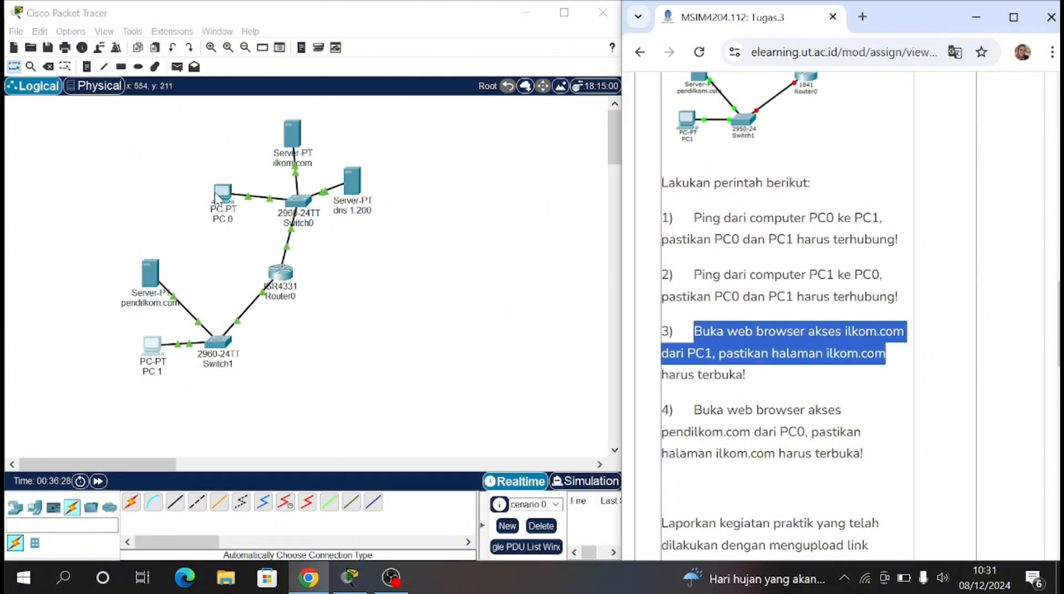
pyautogui.click(150, 356)
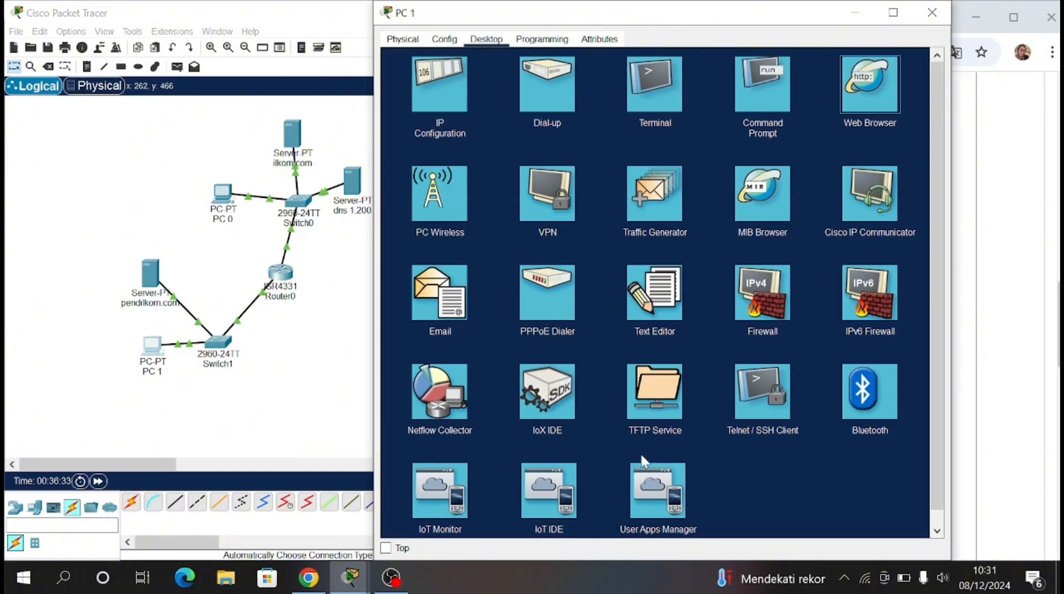
pyautogui.click(870, 89)
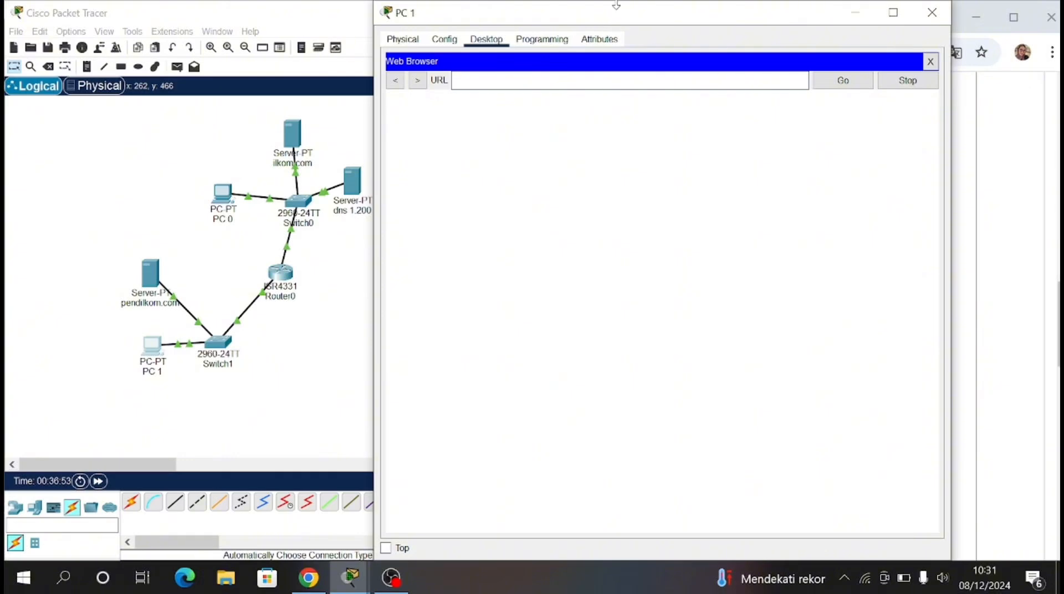
pyautogui.moveTo(587, 11); pyautogui.dragTo(573, 63)
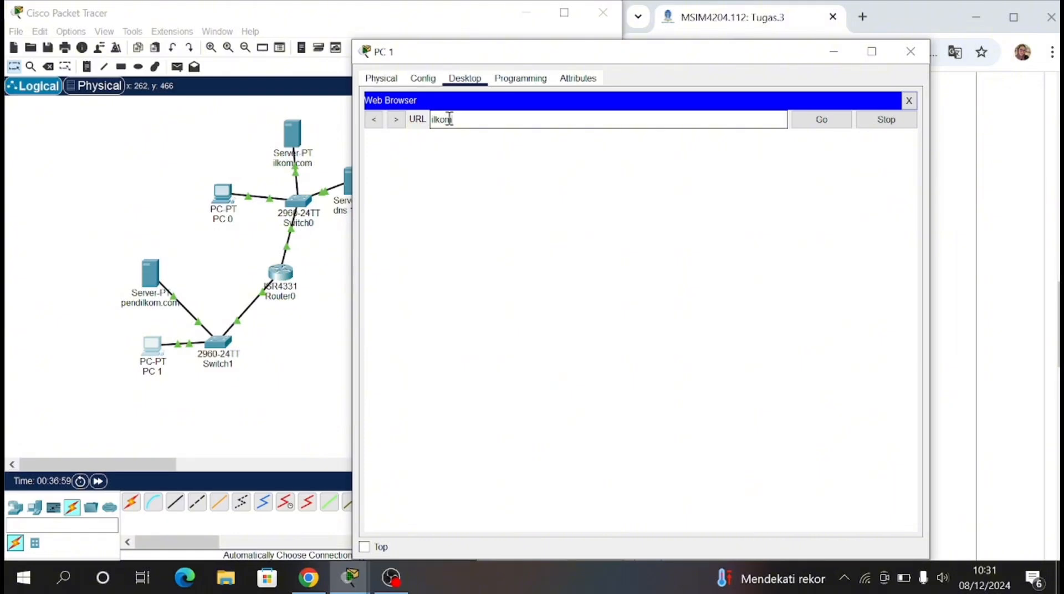
pyautogui.click(837, 120)
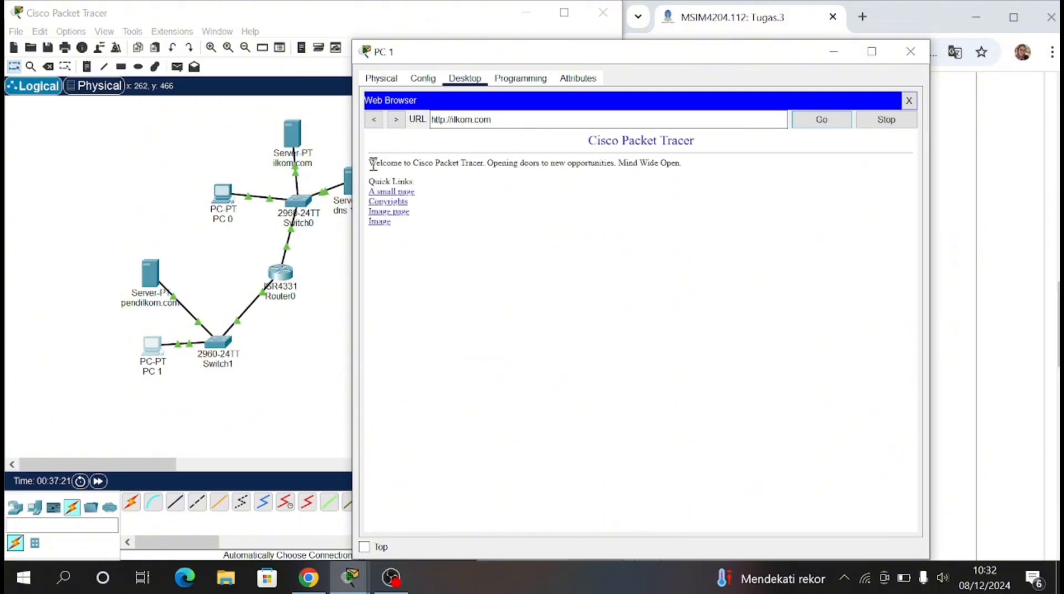
pyautogui.moveTo(382, 169); pyautogui.dragTo(426, 226)
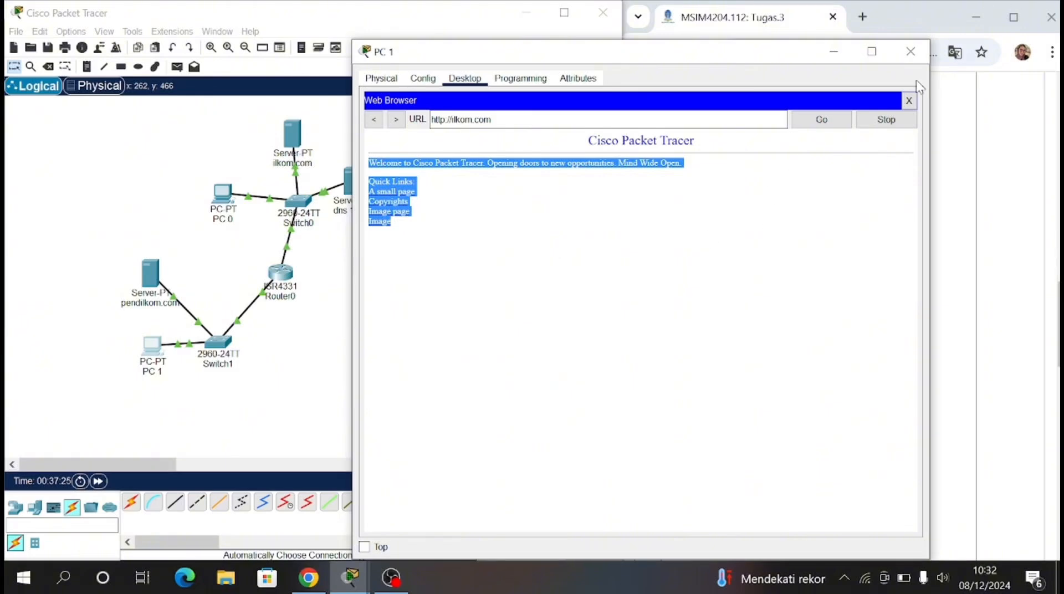
pyautogui.moveTo(799, 56); pyautogui.dragTo(671, 56)
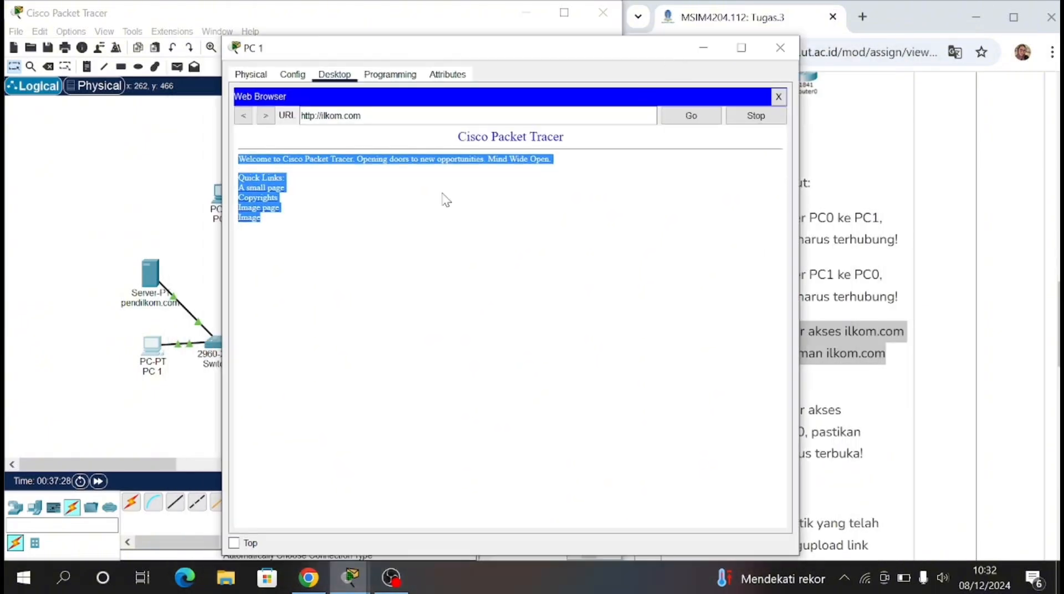
pyautogui.click(780, 48)
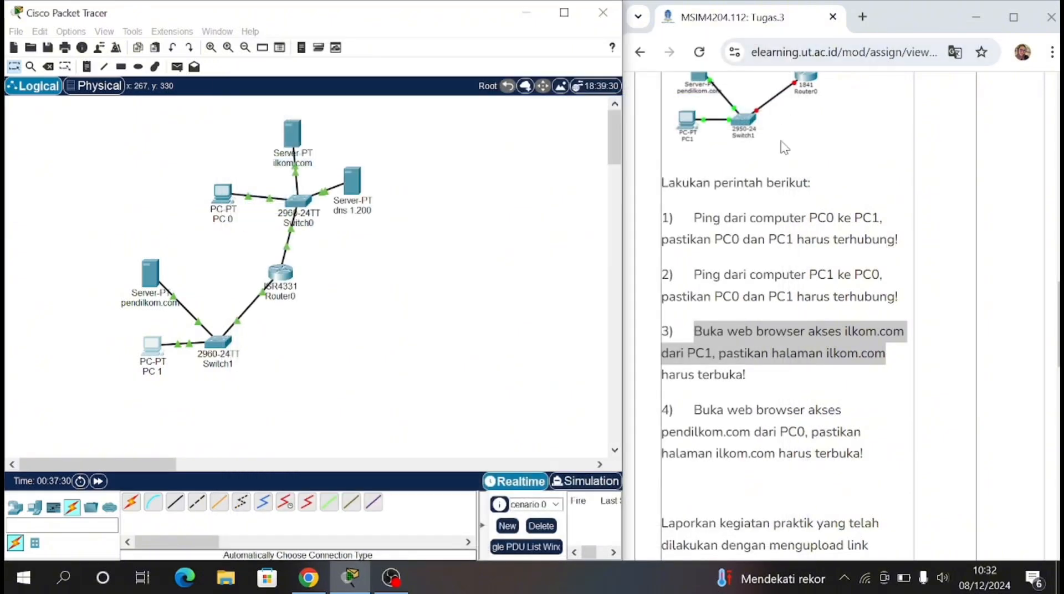
# Step: Open pendilkom.com in PC 0's Web Browser, as task 4 asks, and examine the page before reviewing the assignment's task list
pyautogui.moveTo(695, 413); pyautogui.dragTo(863, 460)
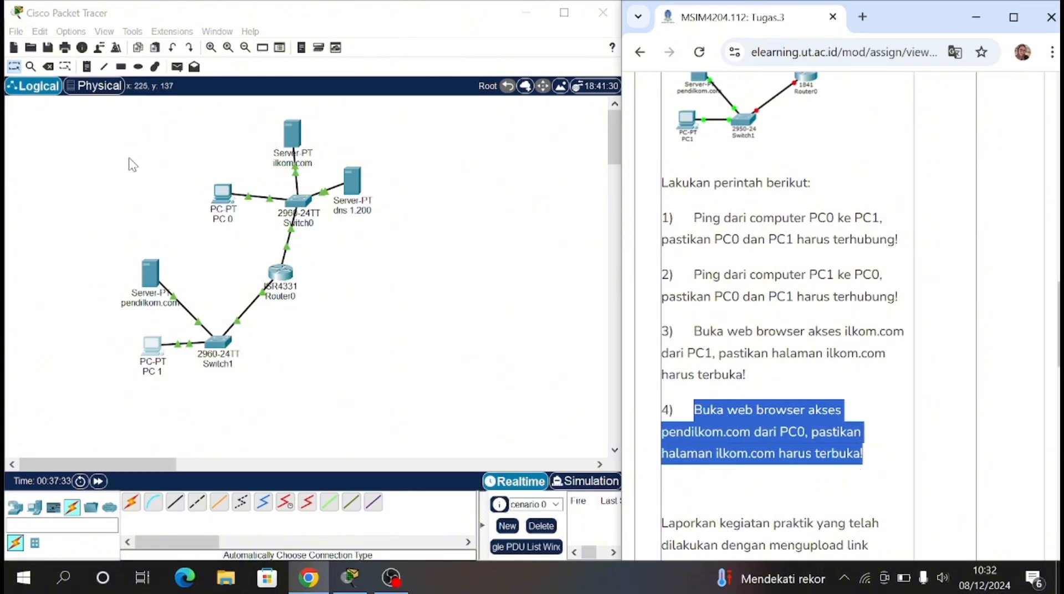
pyautogui.click(229, 196)
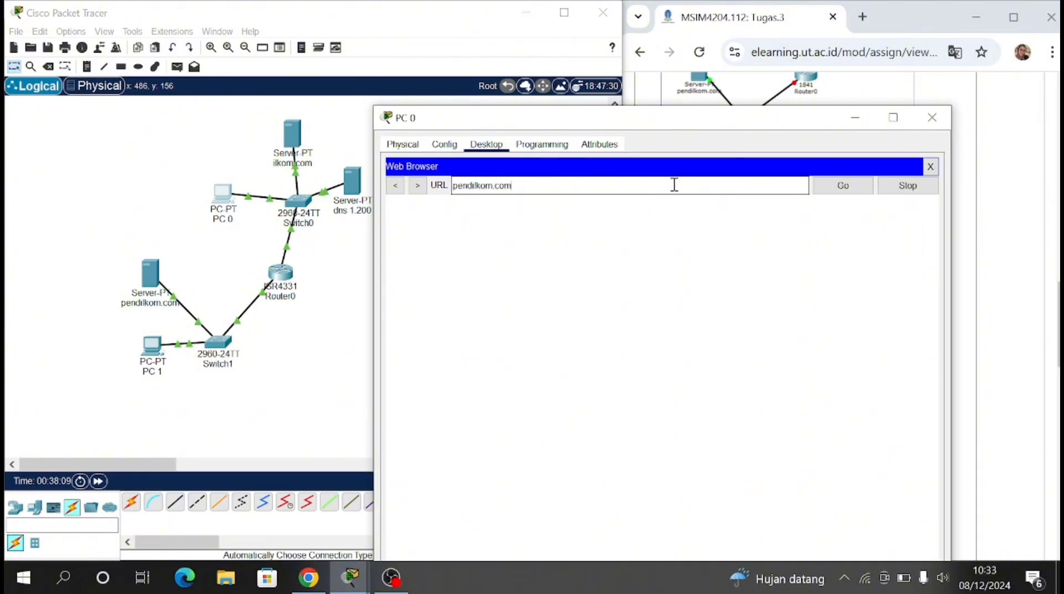
pyautogui.click(833, 185)
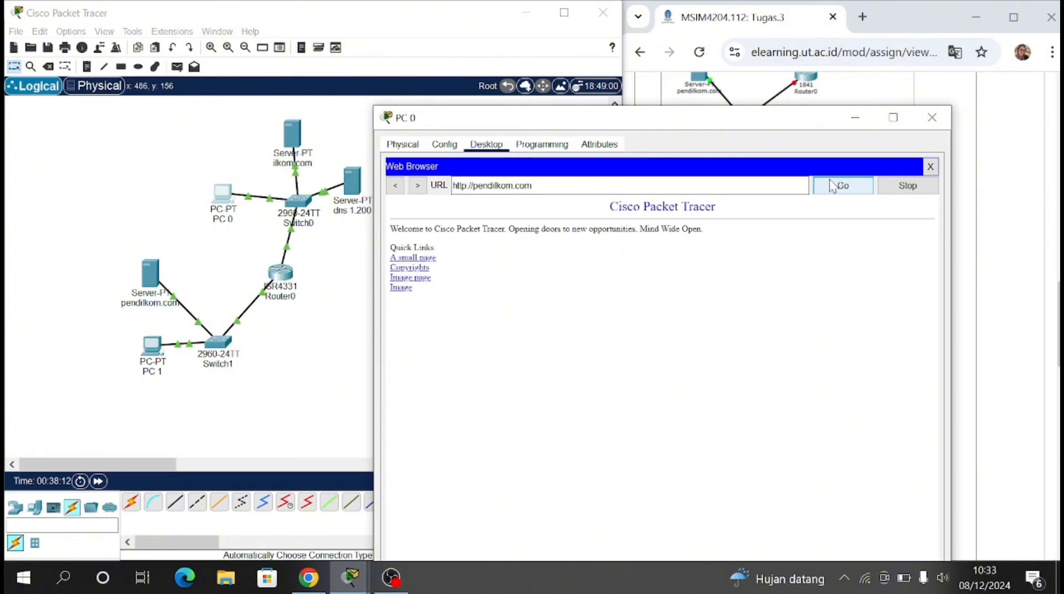
pyautogui.moveTo(392, 229); pyautogui.dragTo(418, 297)
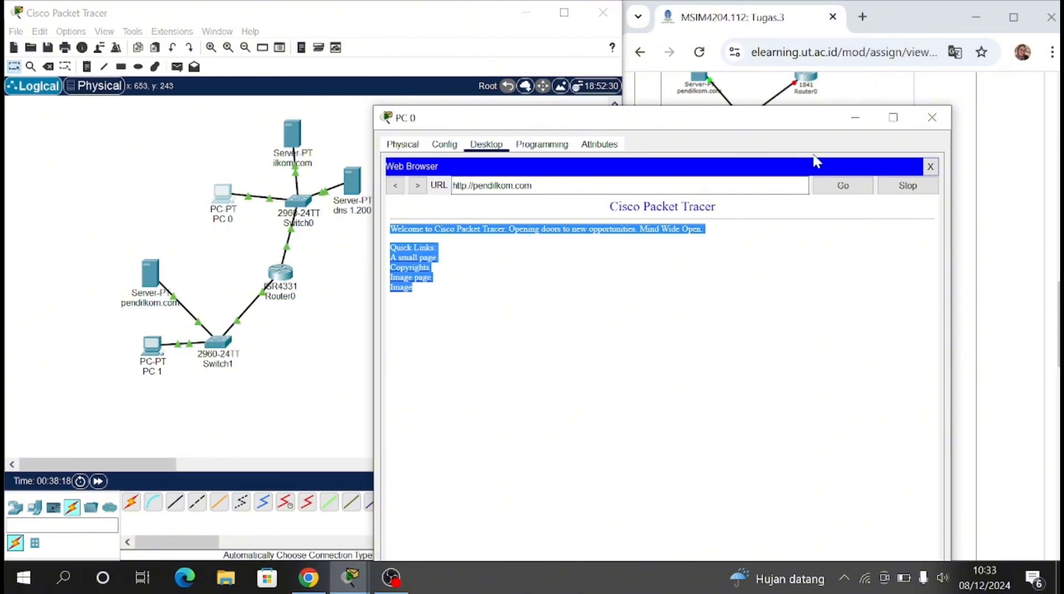
pyautogui.click(932, 117)
pyautogui.moveTo(666, 210); pyautogui.dragTo(895, 459)
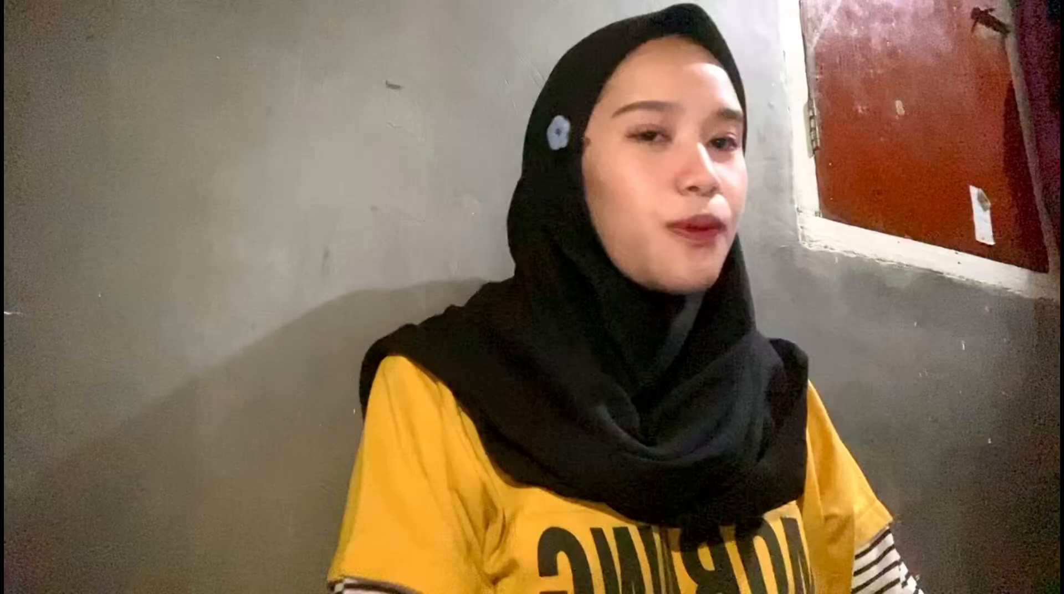